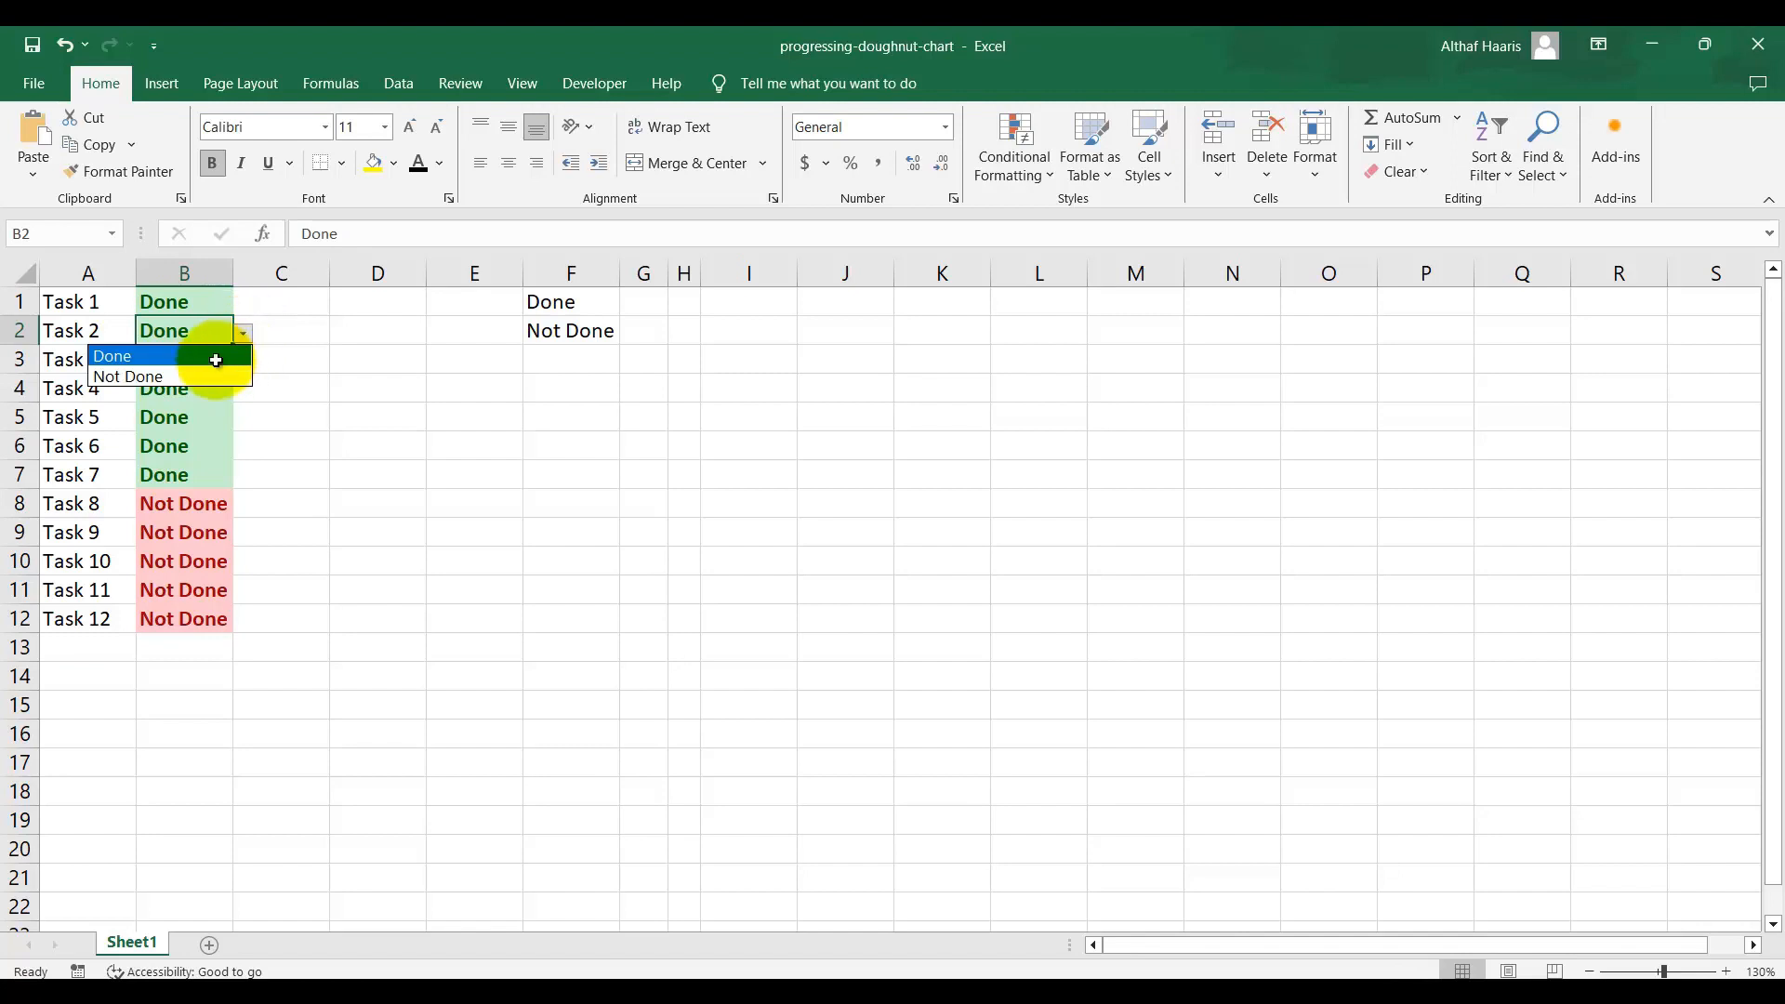
- Set the status of Task 8 to Done in cell B8
{"action": "left_click", "coordinate": [219, 355]}
{"action": "left_click", "coordinate": [199, 362]}
{"action": "left_click", "coordinate": [243, 362]}
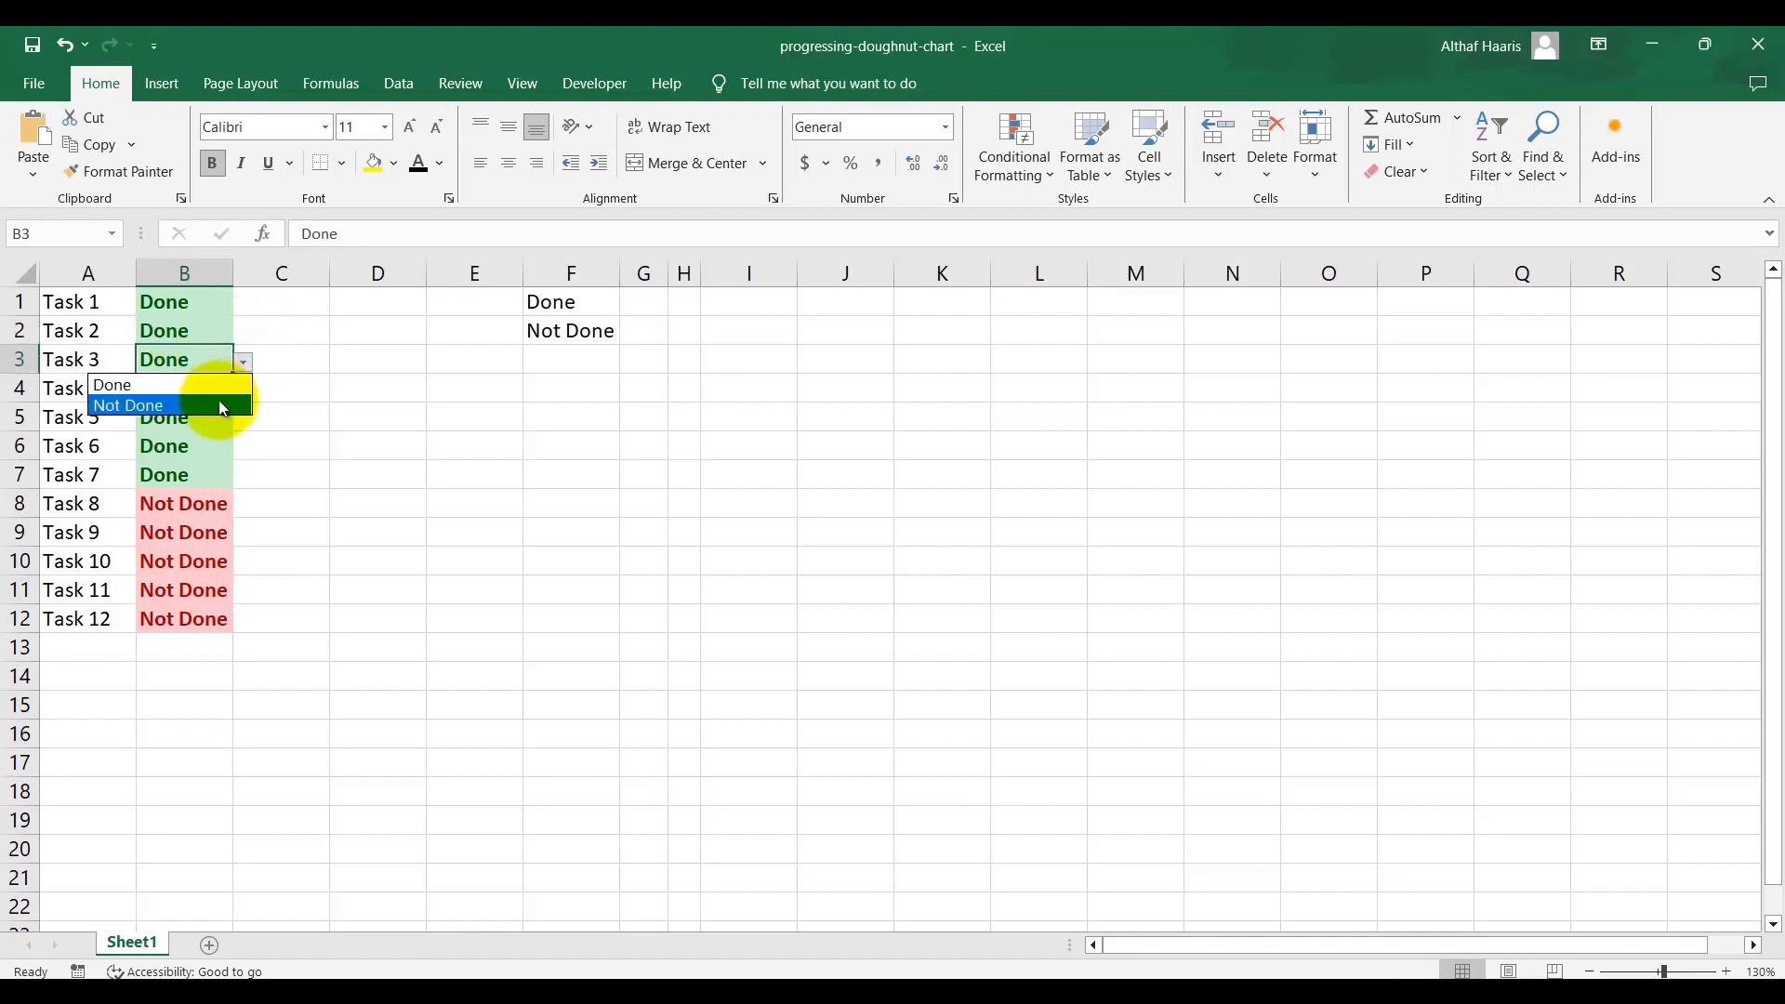
{"action": "left_click", "coordinate": [192, 504]}
{"action": "left_click", "coordinate": [245, 507]}
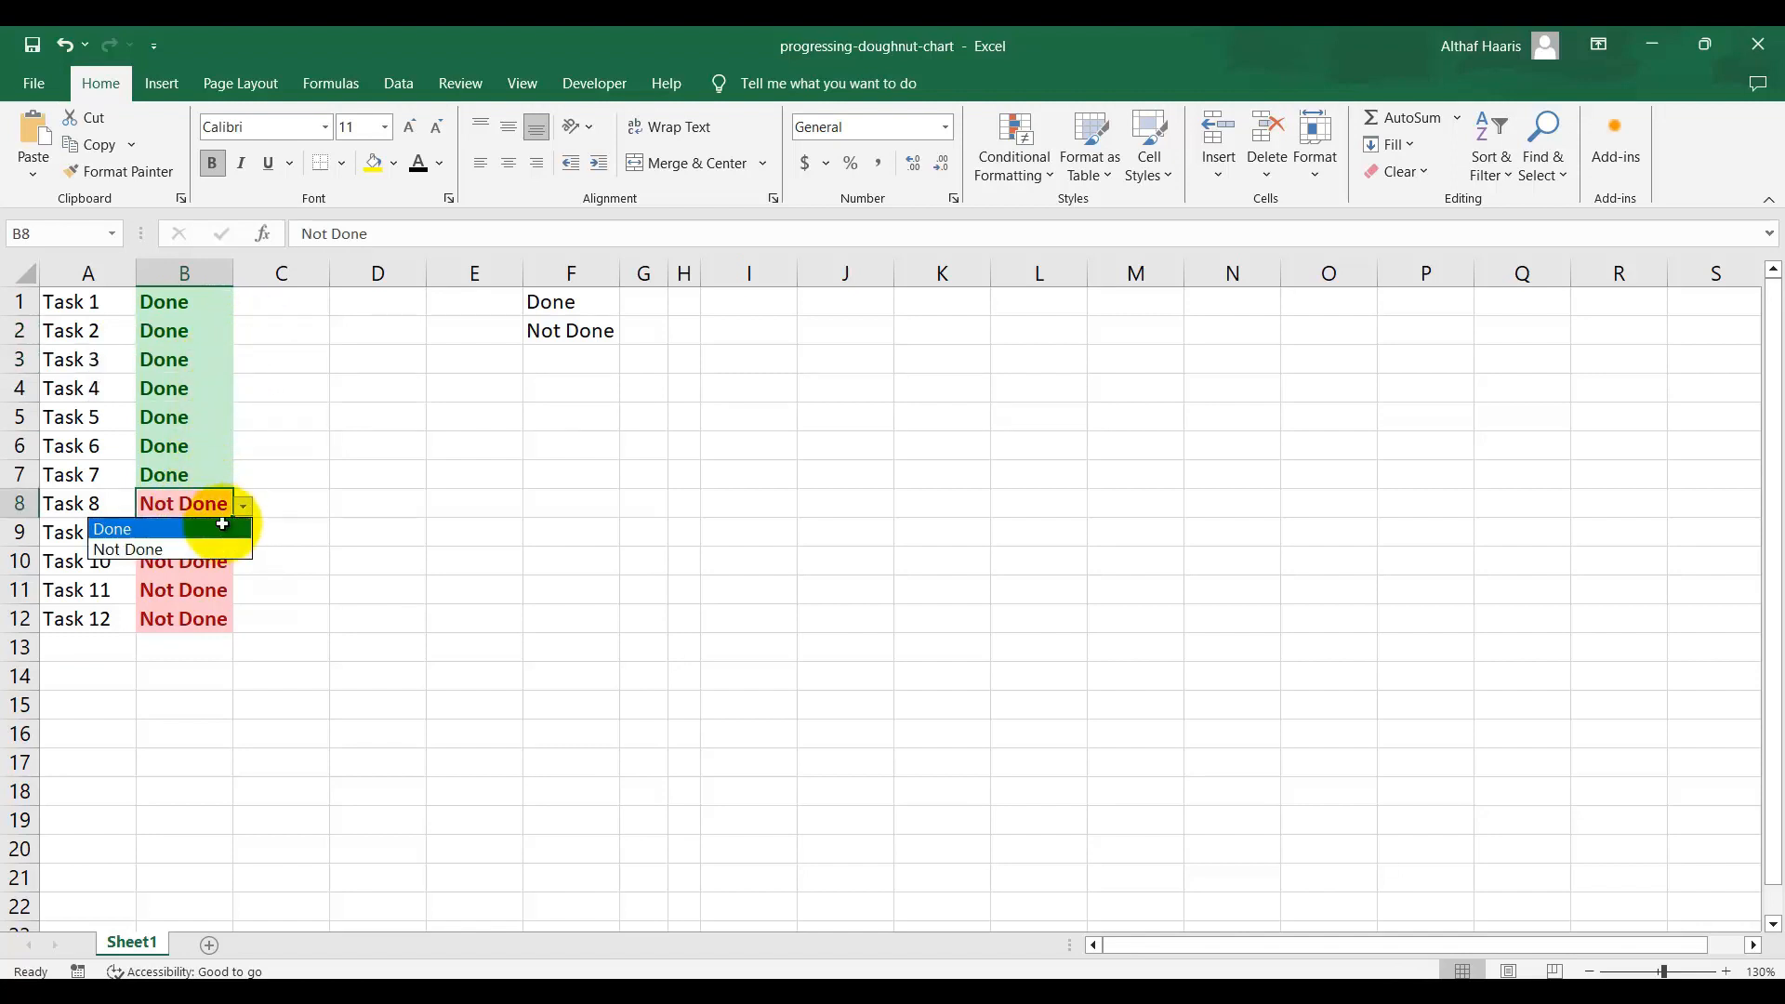
{"action": "left_click", "coordinate": [208, 528]}
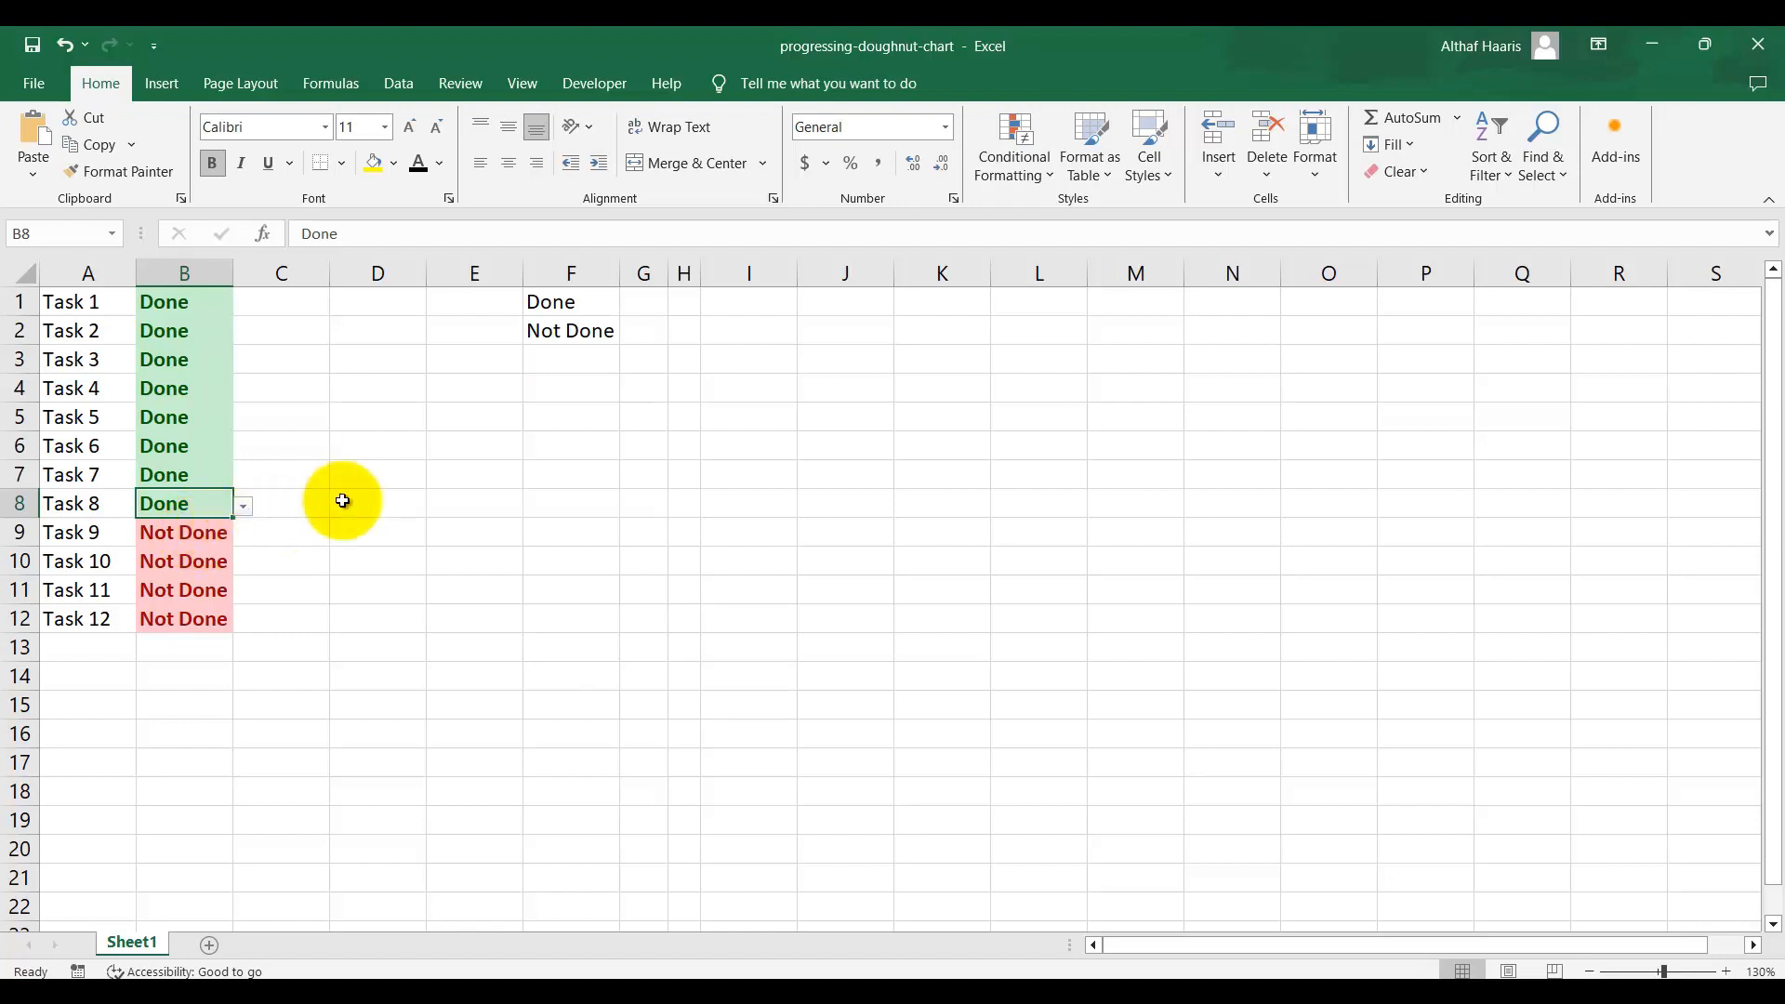
- Count the completed tasks in H1 with the formula =countif(B:B,"Done")
{"action": "left_click", "coordinate": [567, 301]}
{"action": "left_click", "coordinate": [570, 332]}
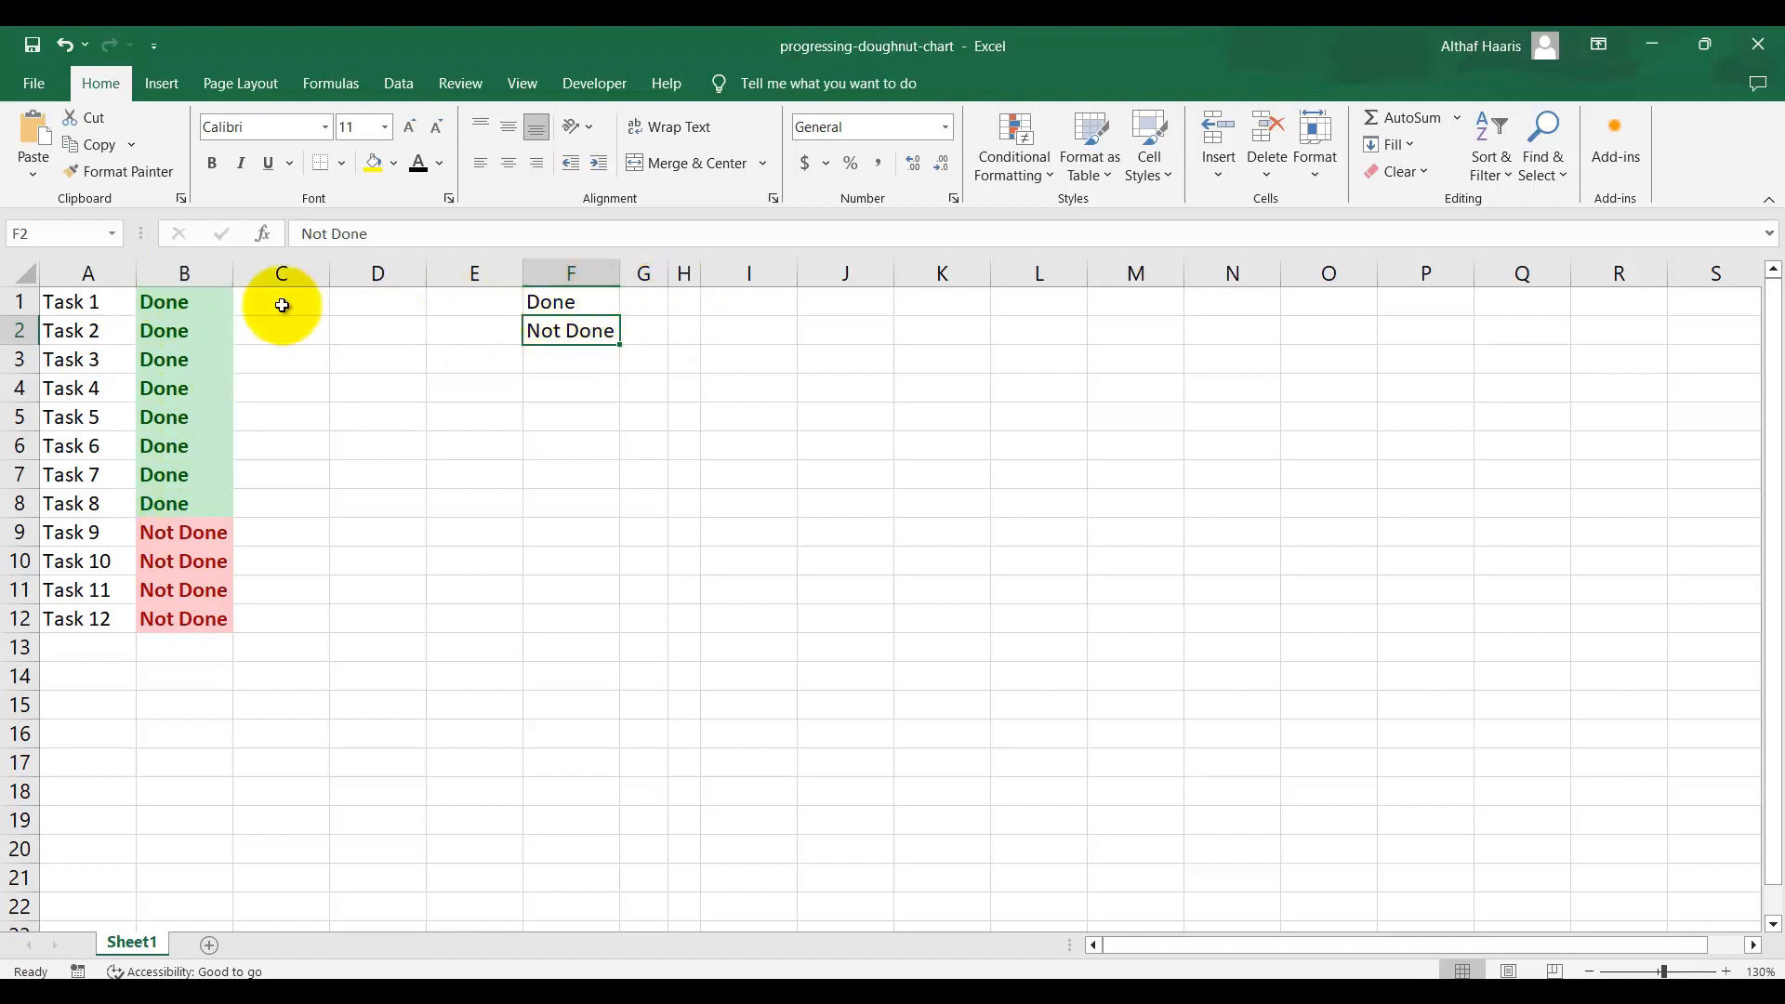
{"action": "left_click", "coordinate": [691, 303]}
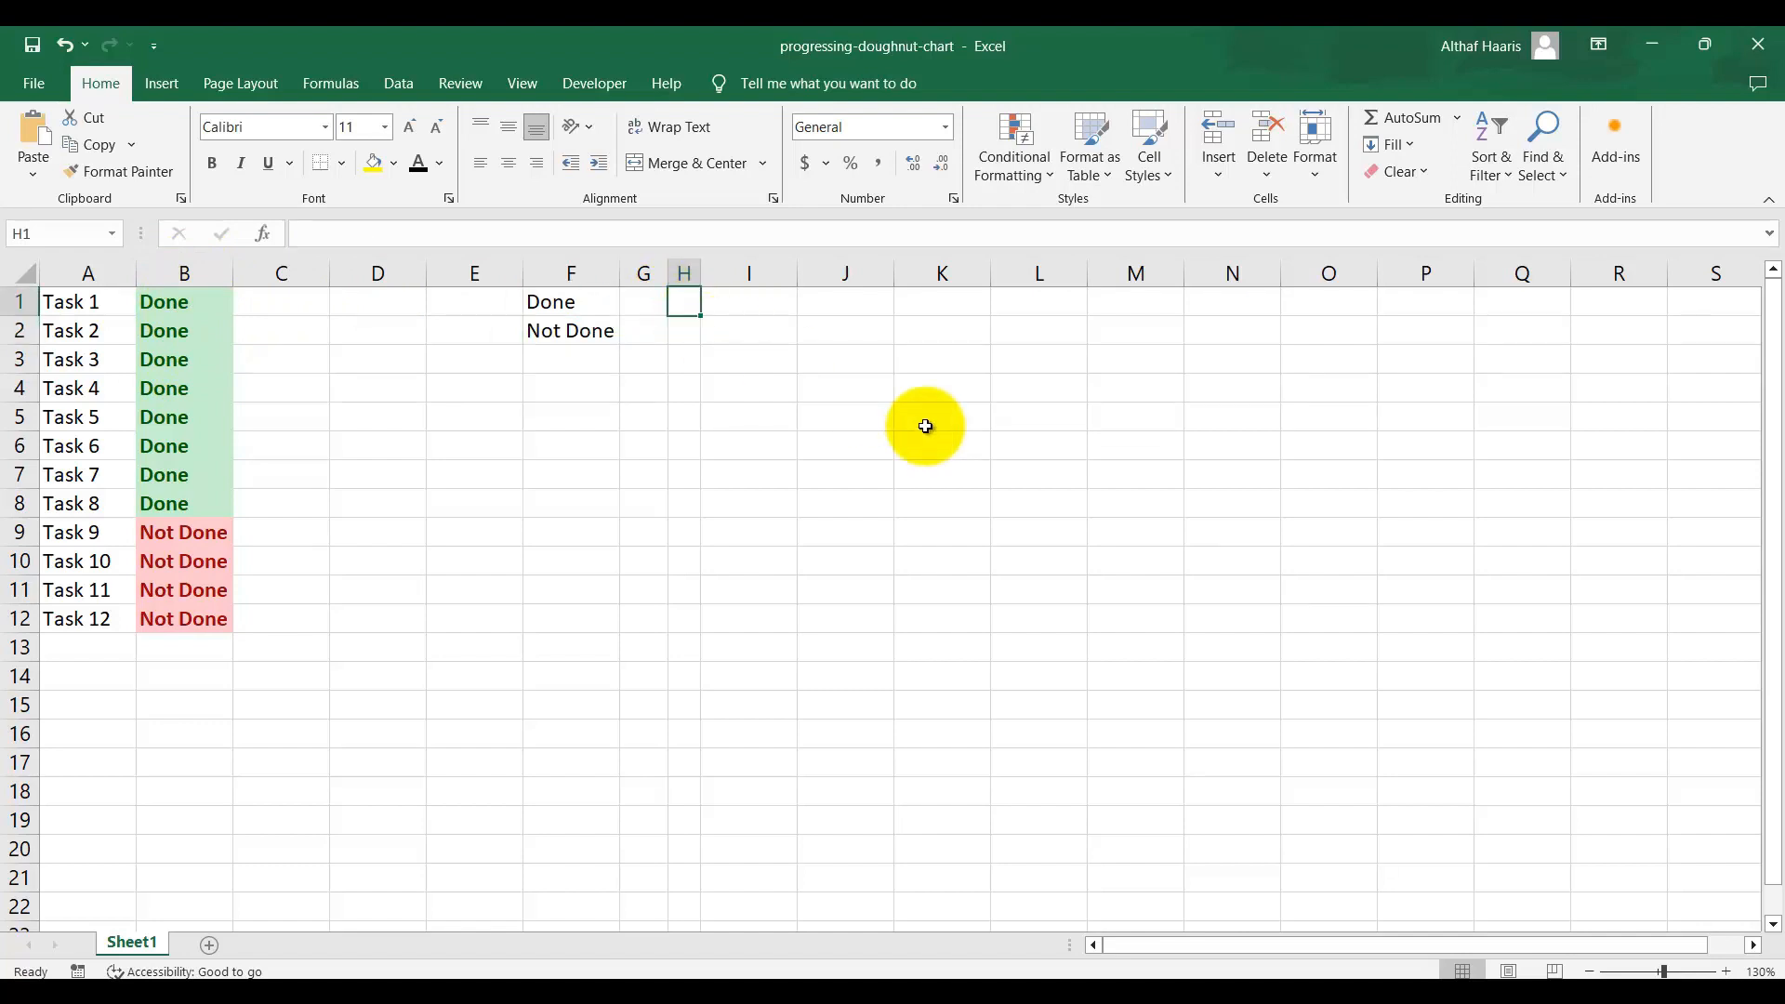
{"action": "type", "text": "=counti"}
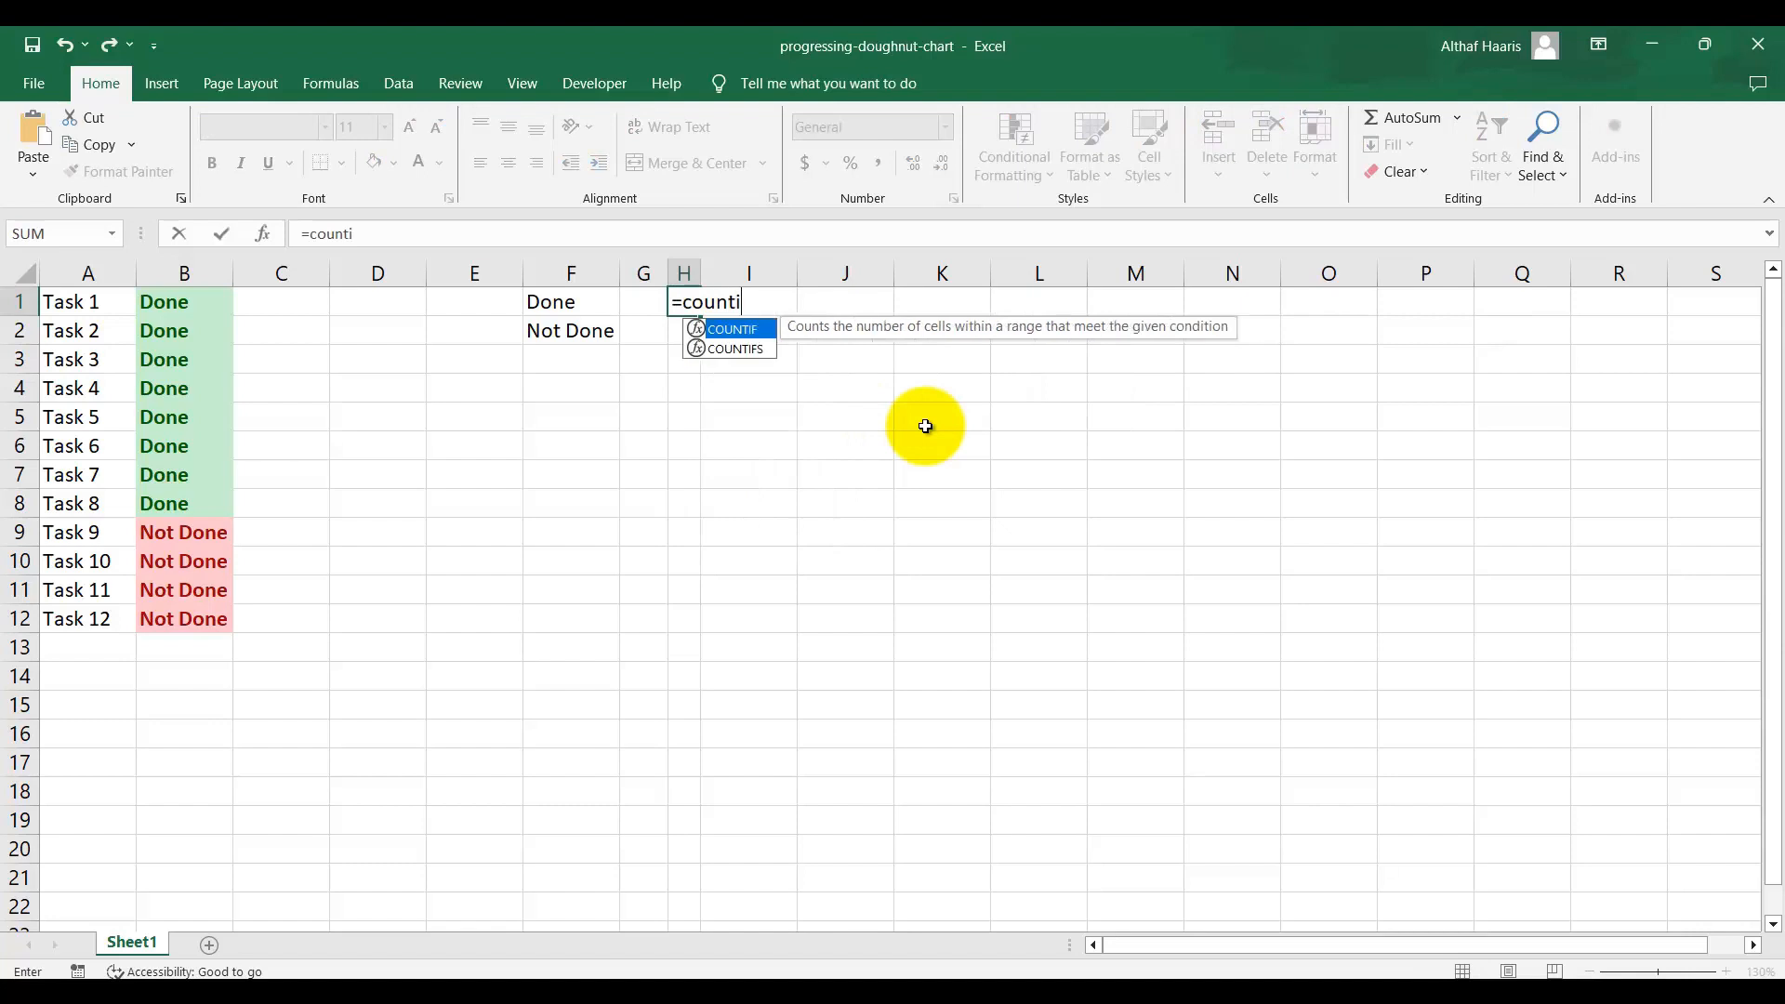
{"action": "type", "text": "f("}
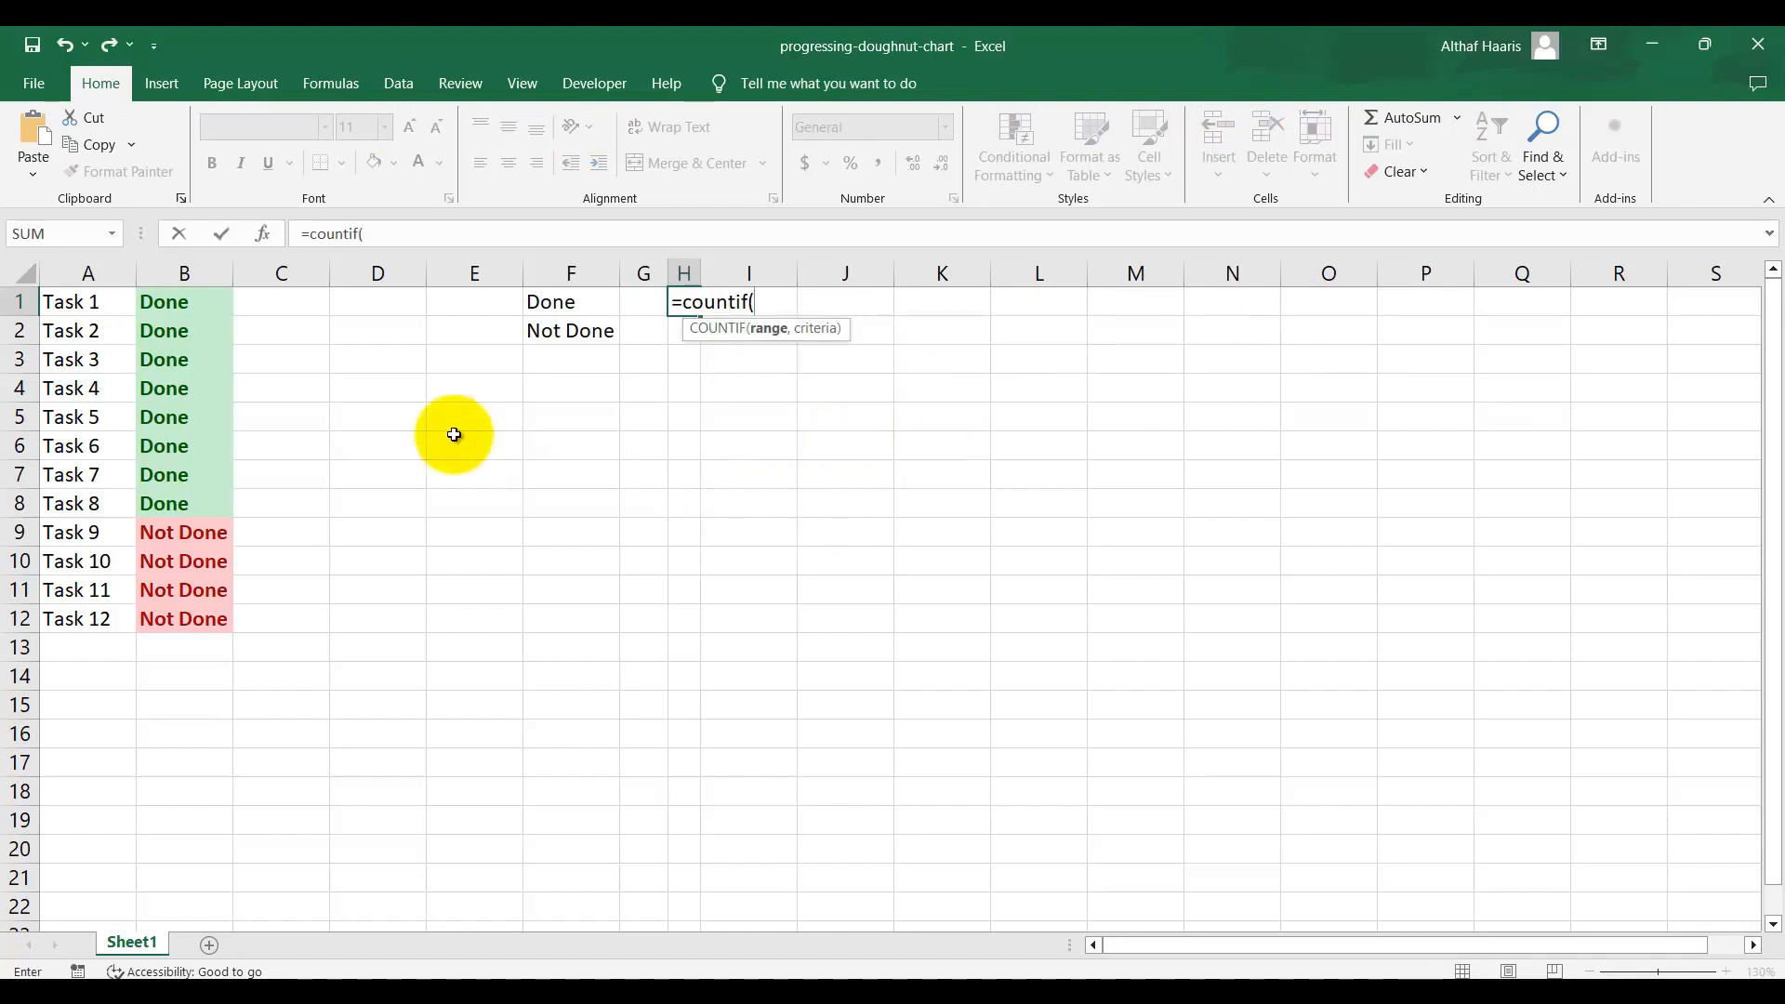
{"action": "left_click", "coordinate": [182, 265]}
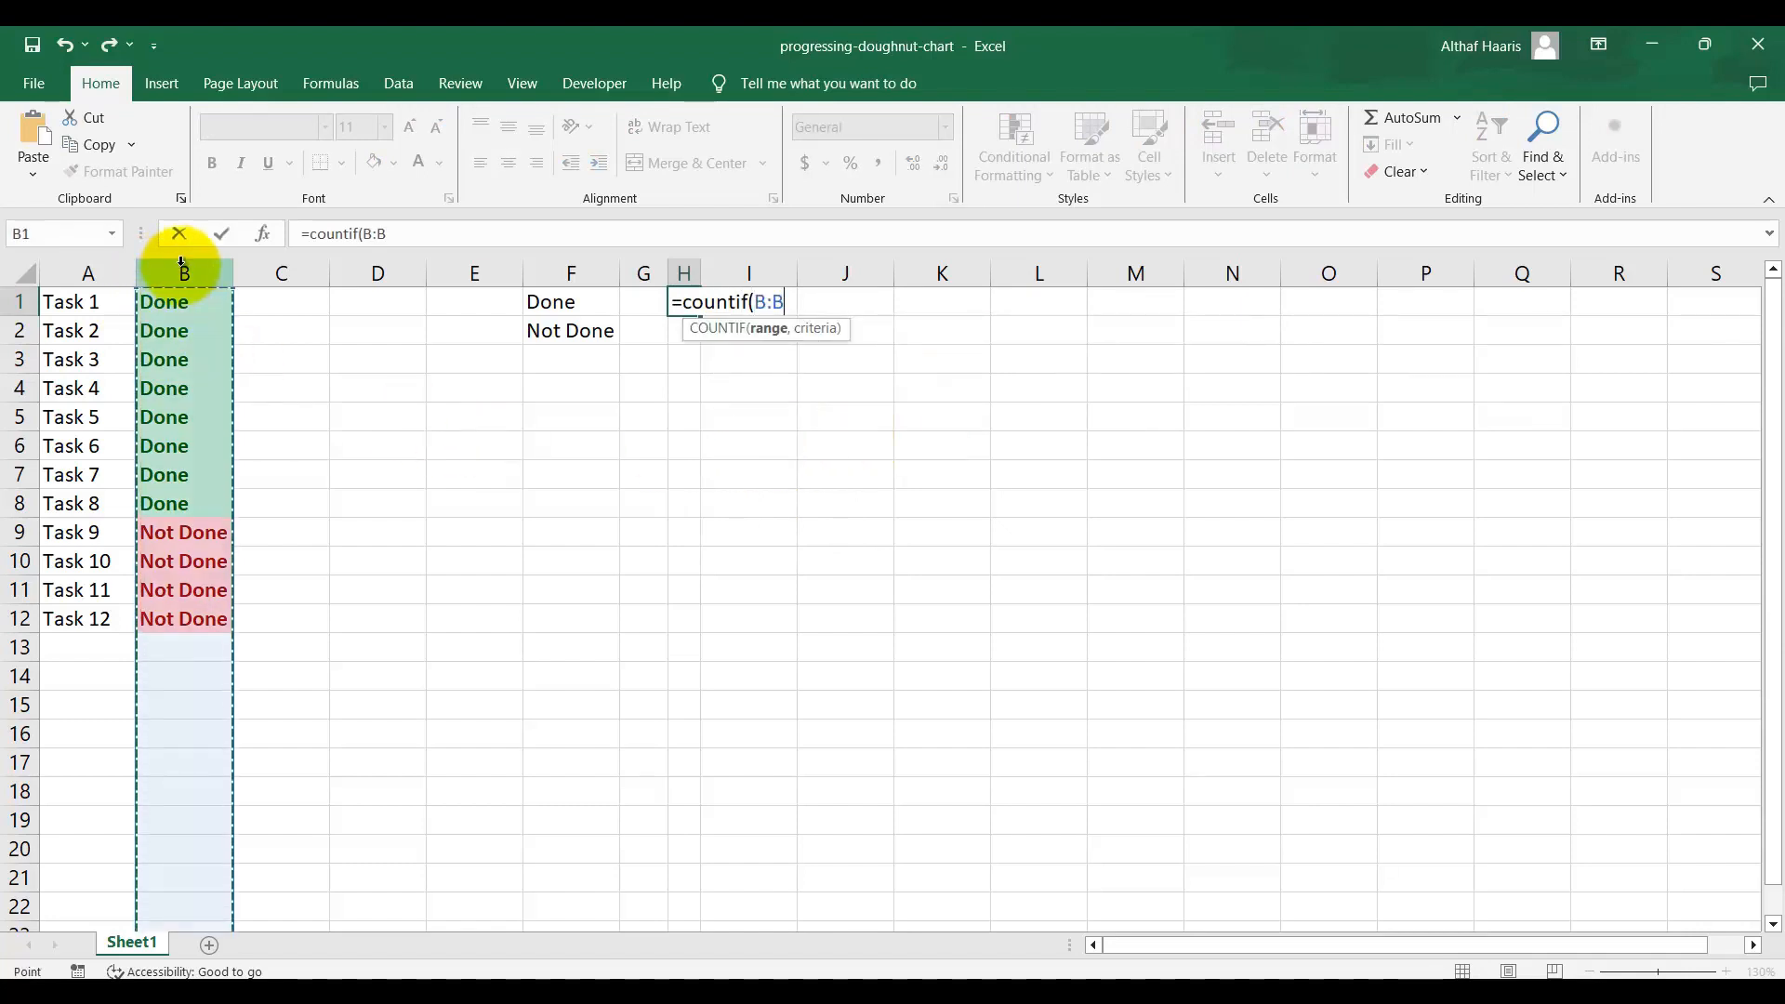
{"action": "type", "text": ",\"Done"}
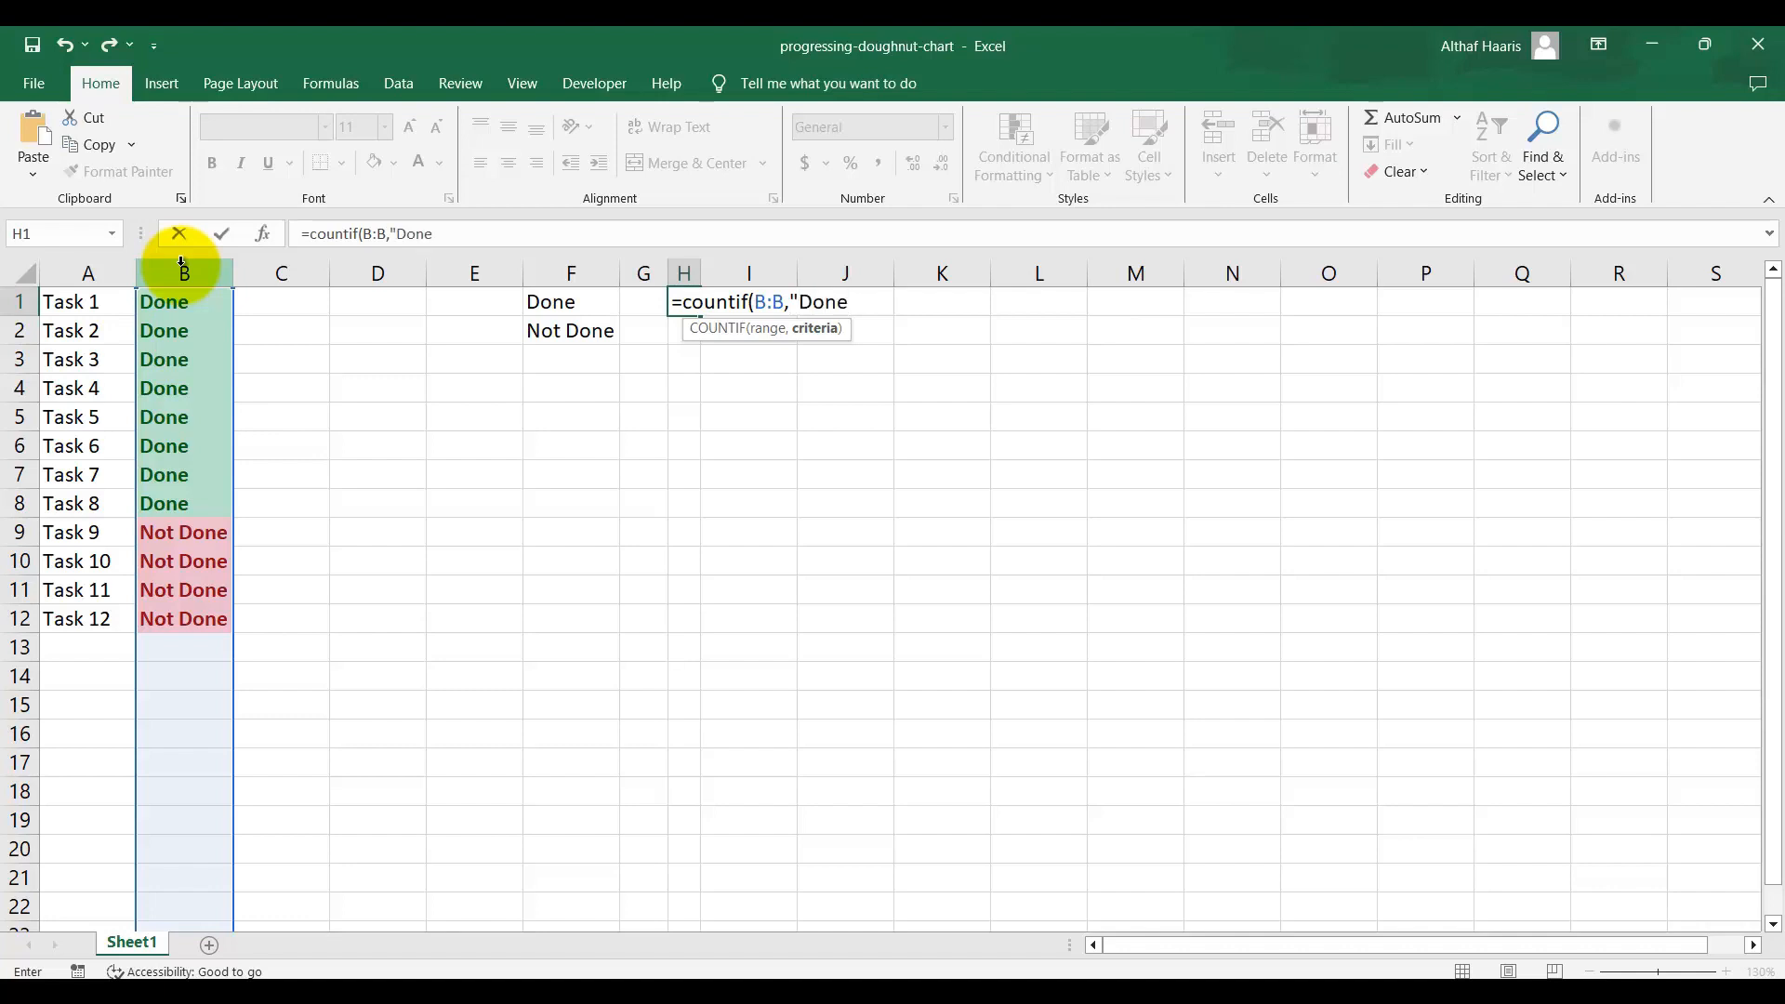
{"action": "type", "text": "\")"}
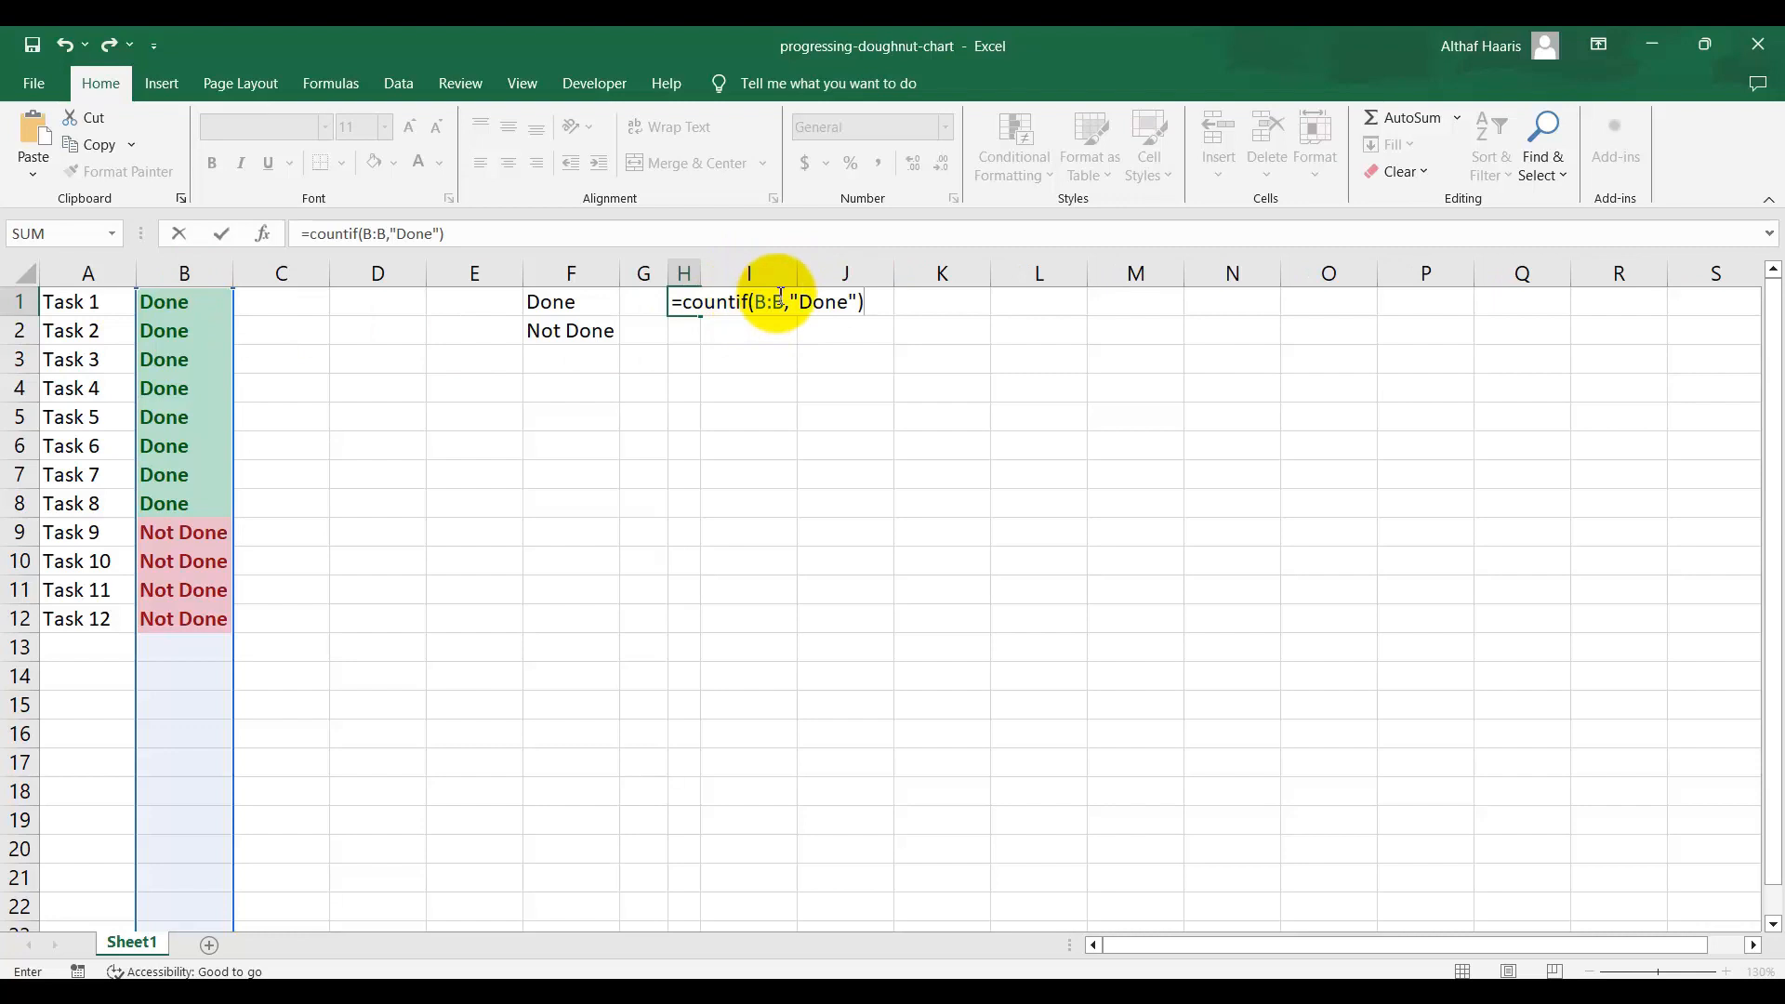
{"action": "key", "text": "Return"}
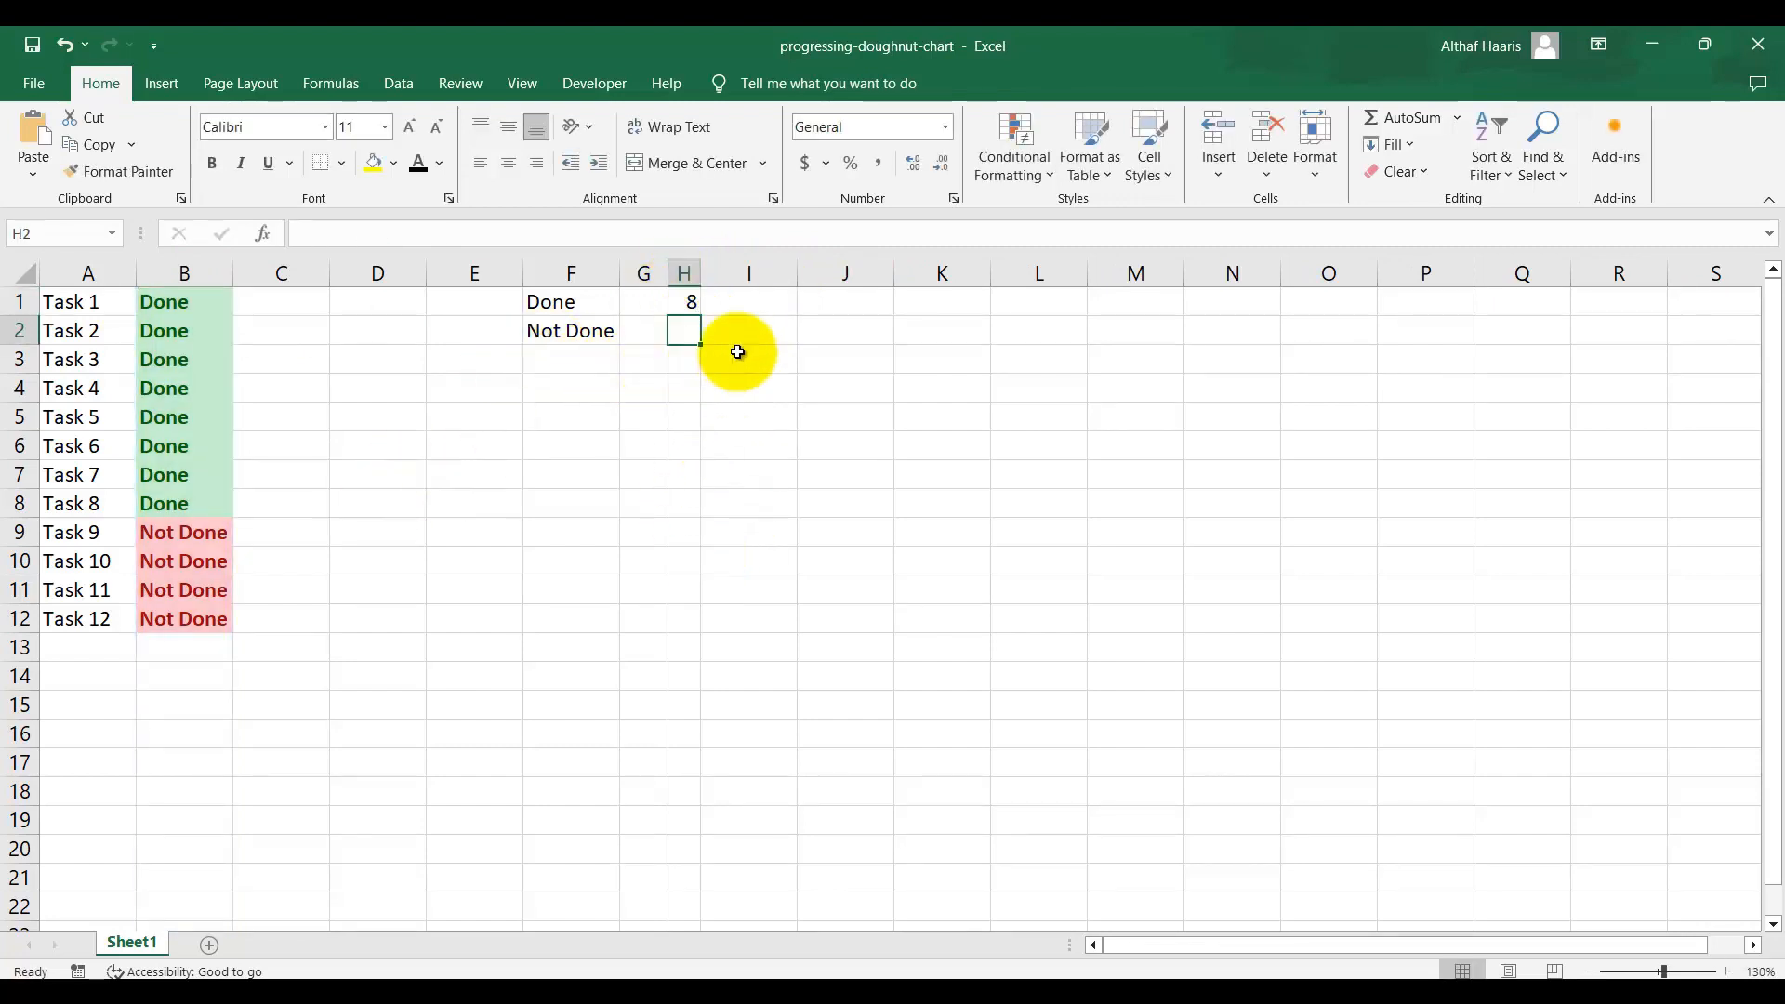
- Count the unfinished tasks in H2 with the formula =countif(B:B,"Not Done")
{"action": "type", "text": "="}
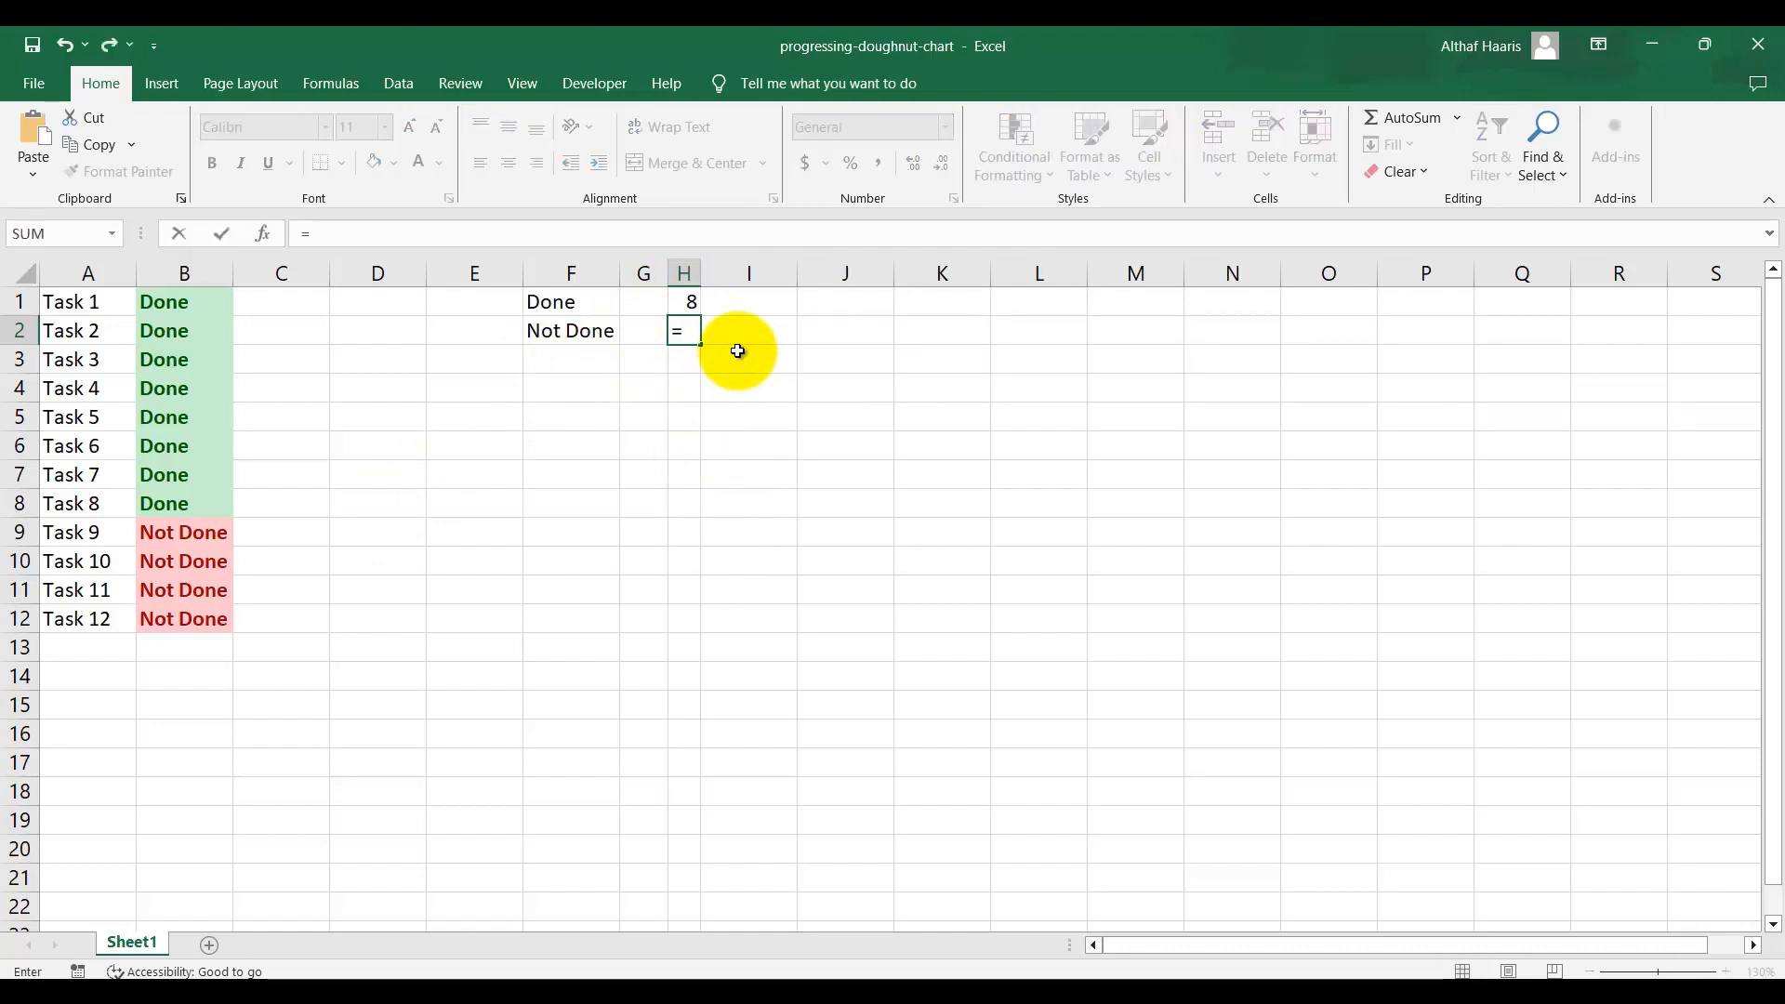
{"action": "type", "text": "countif"}
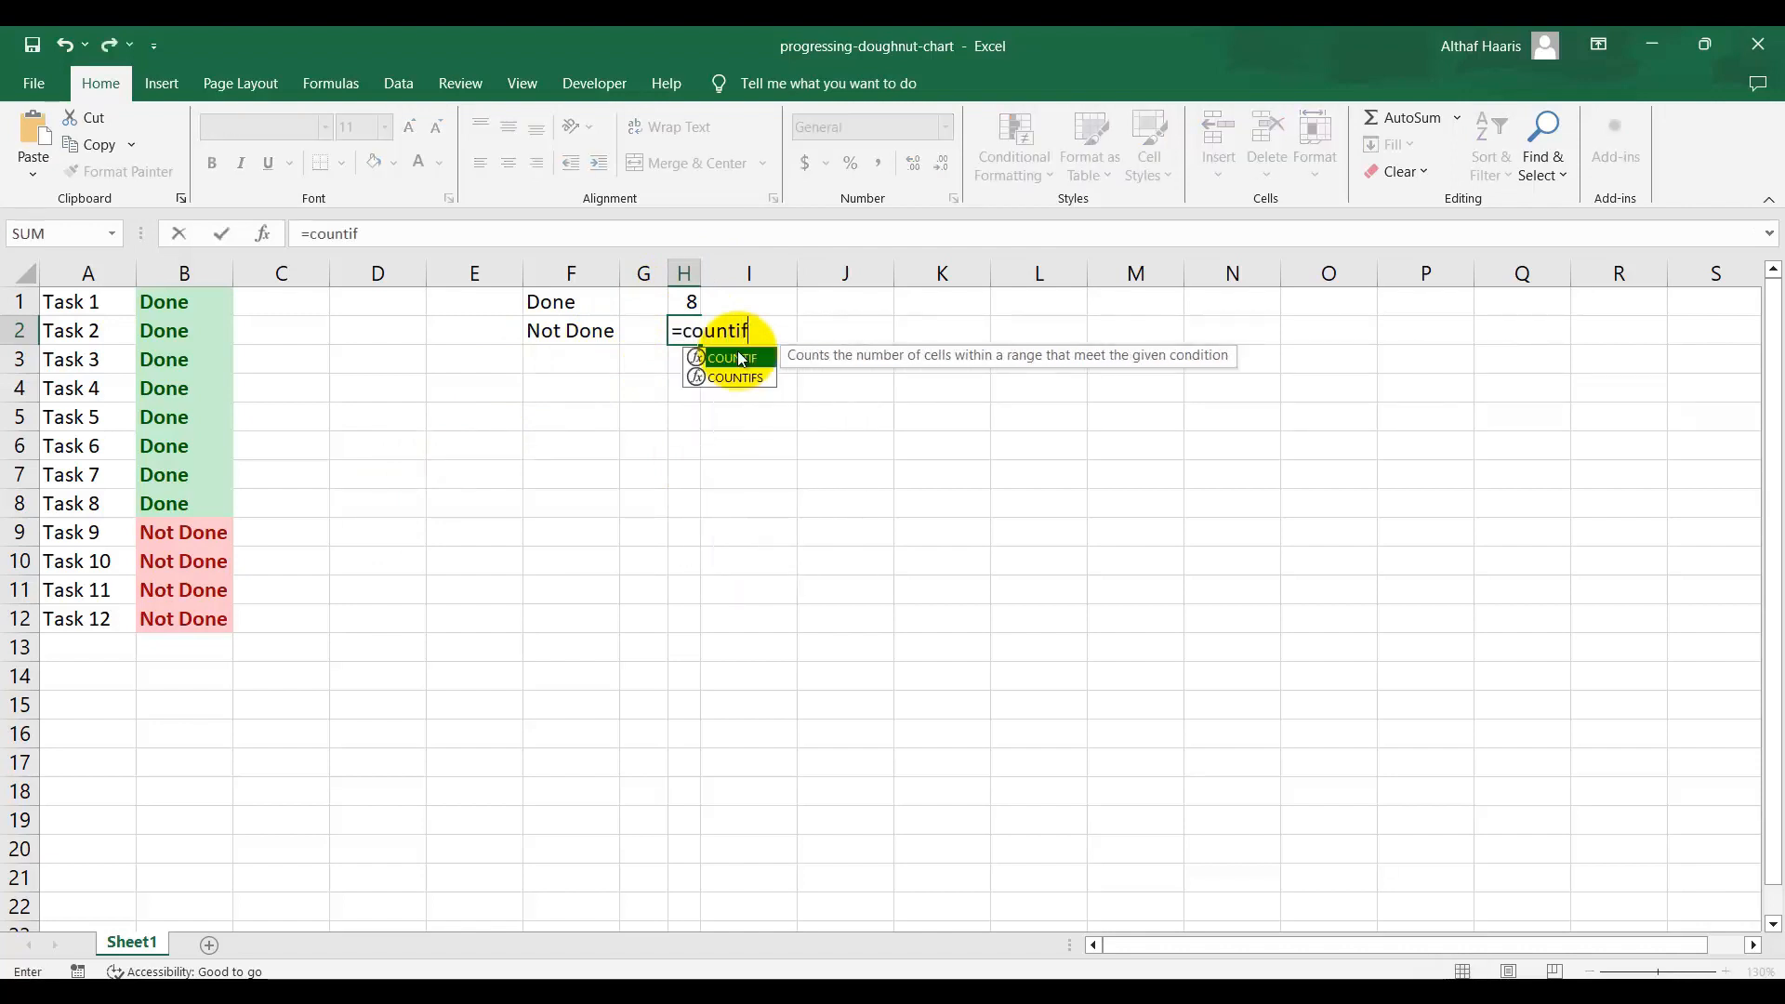
{"action": "type", "text": "("}
{"action": "left_click", "coordinate": [184, 272]}
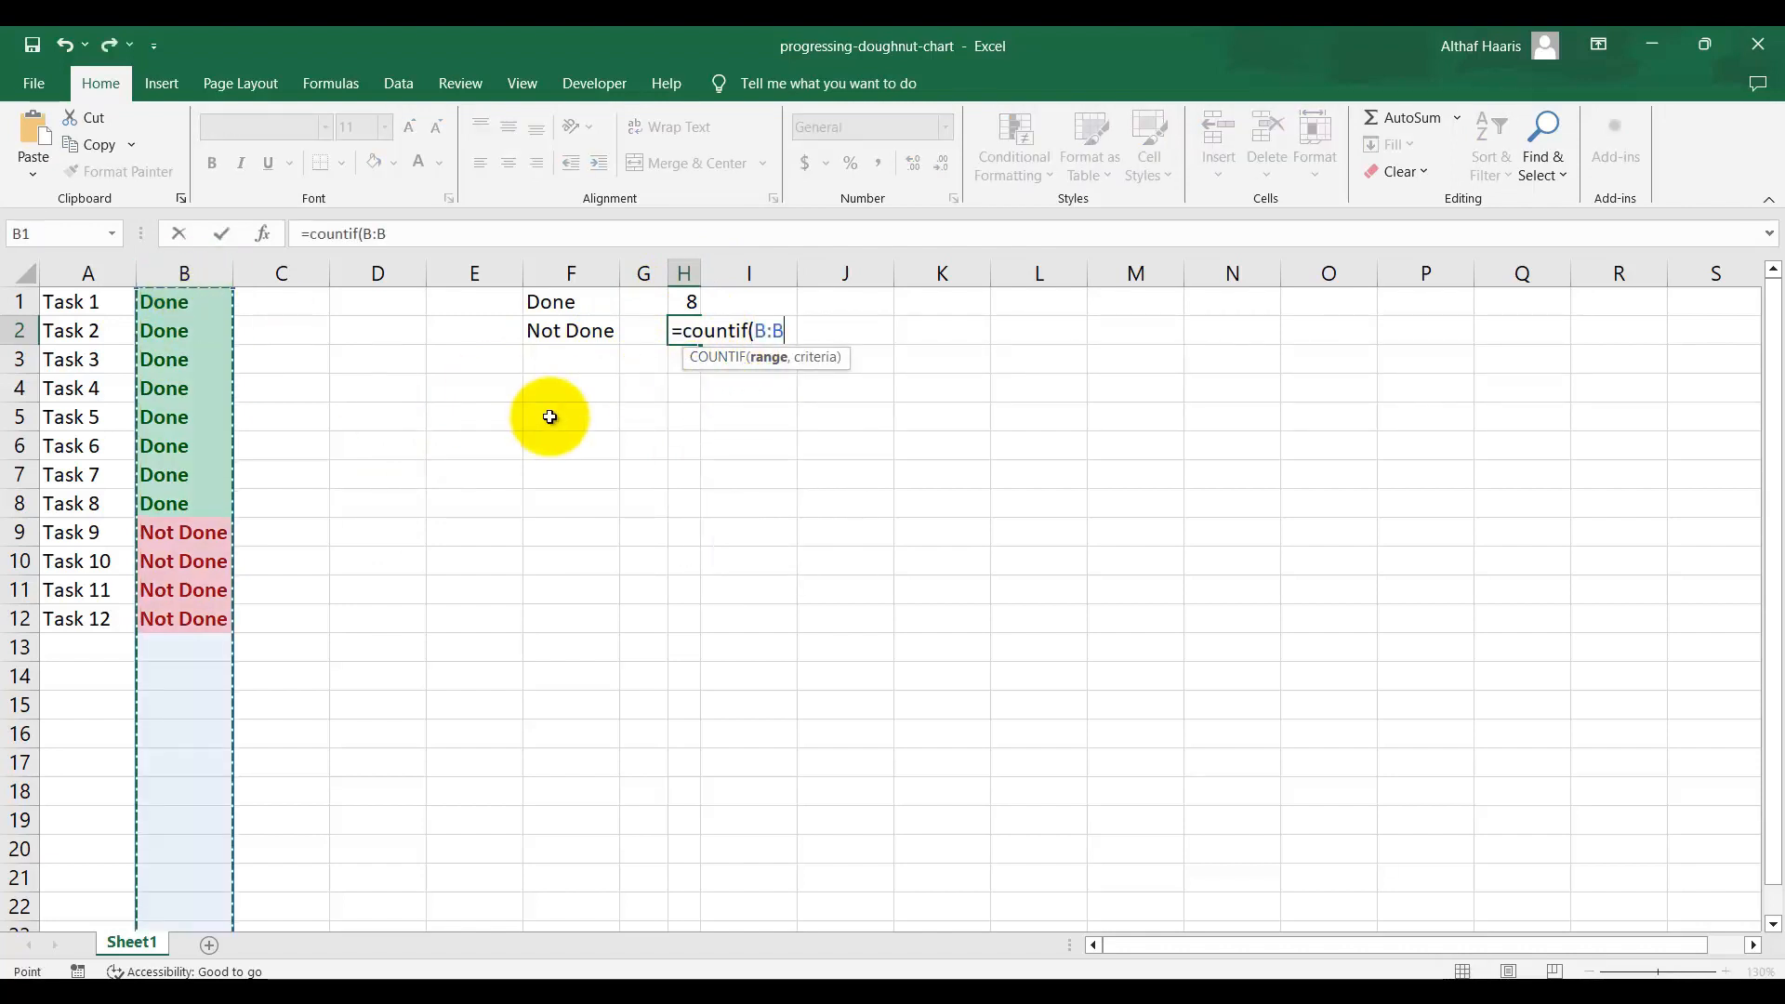
{"action": "type", "text": ",\"Not Done"}
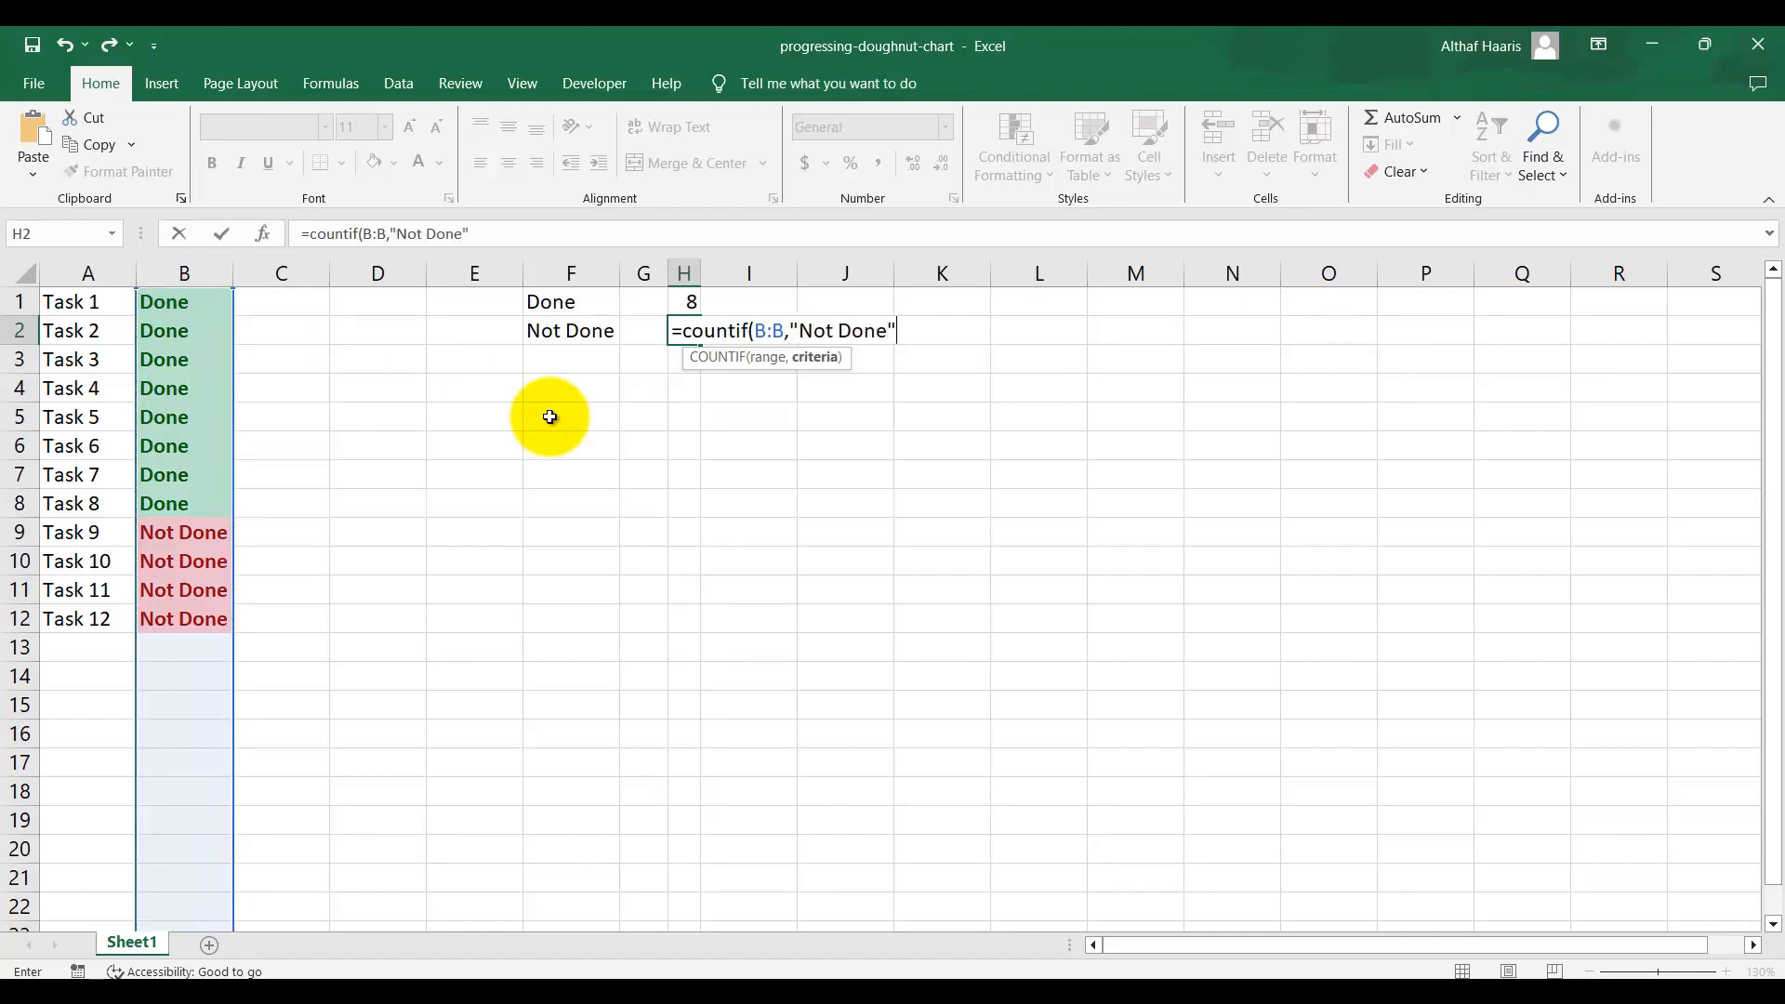
{"action": "key", "text": "Return"}
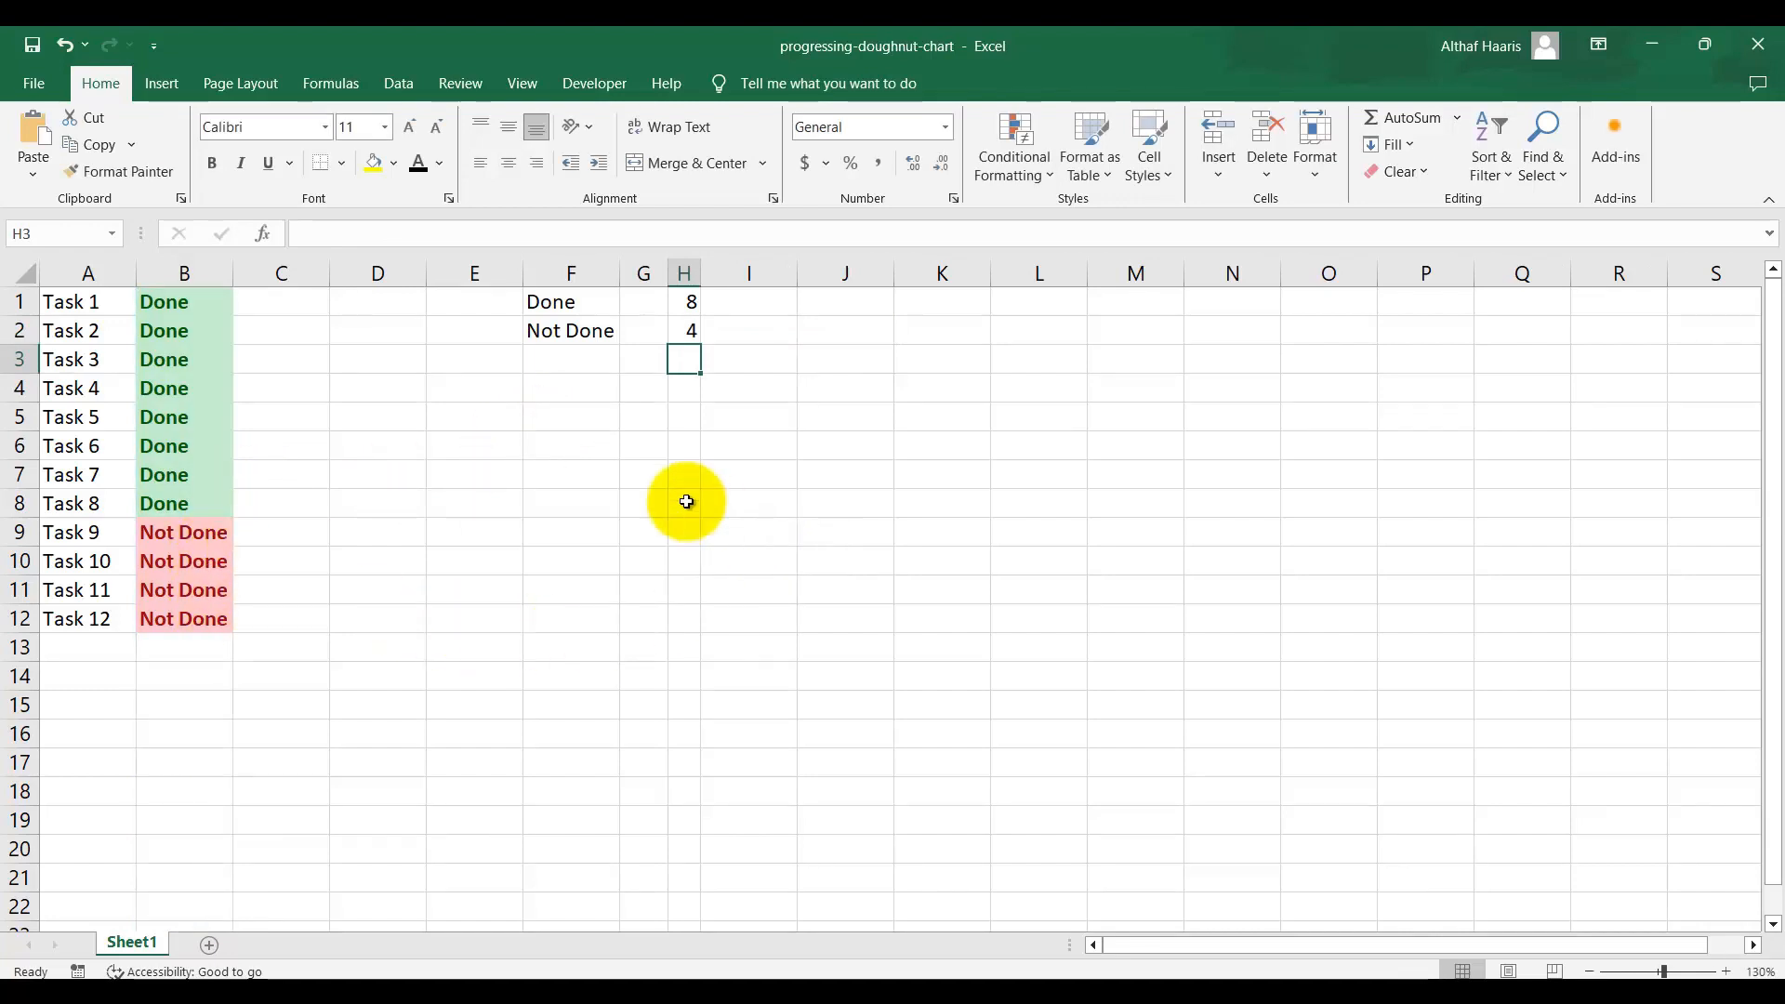
- Label F3 as Total and add the two task counts in H3 with =H1+H2
{"action": "left_click", "coordinate": [550, 362]}
{"action": "type", "text": "Total"}
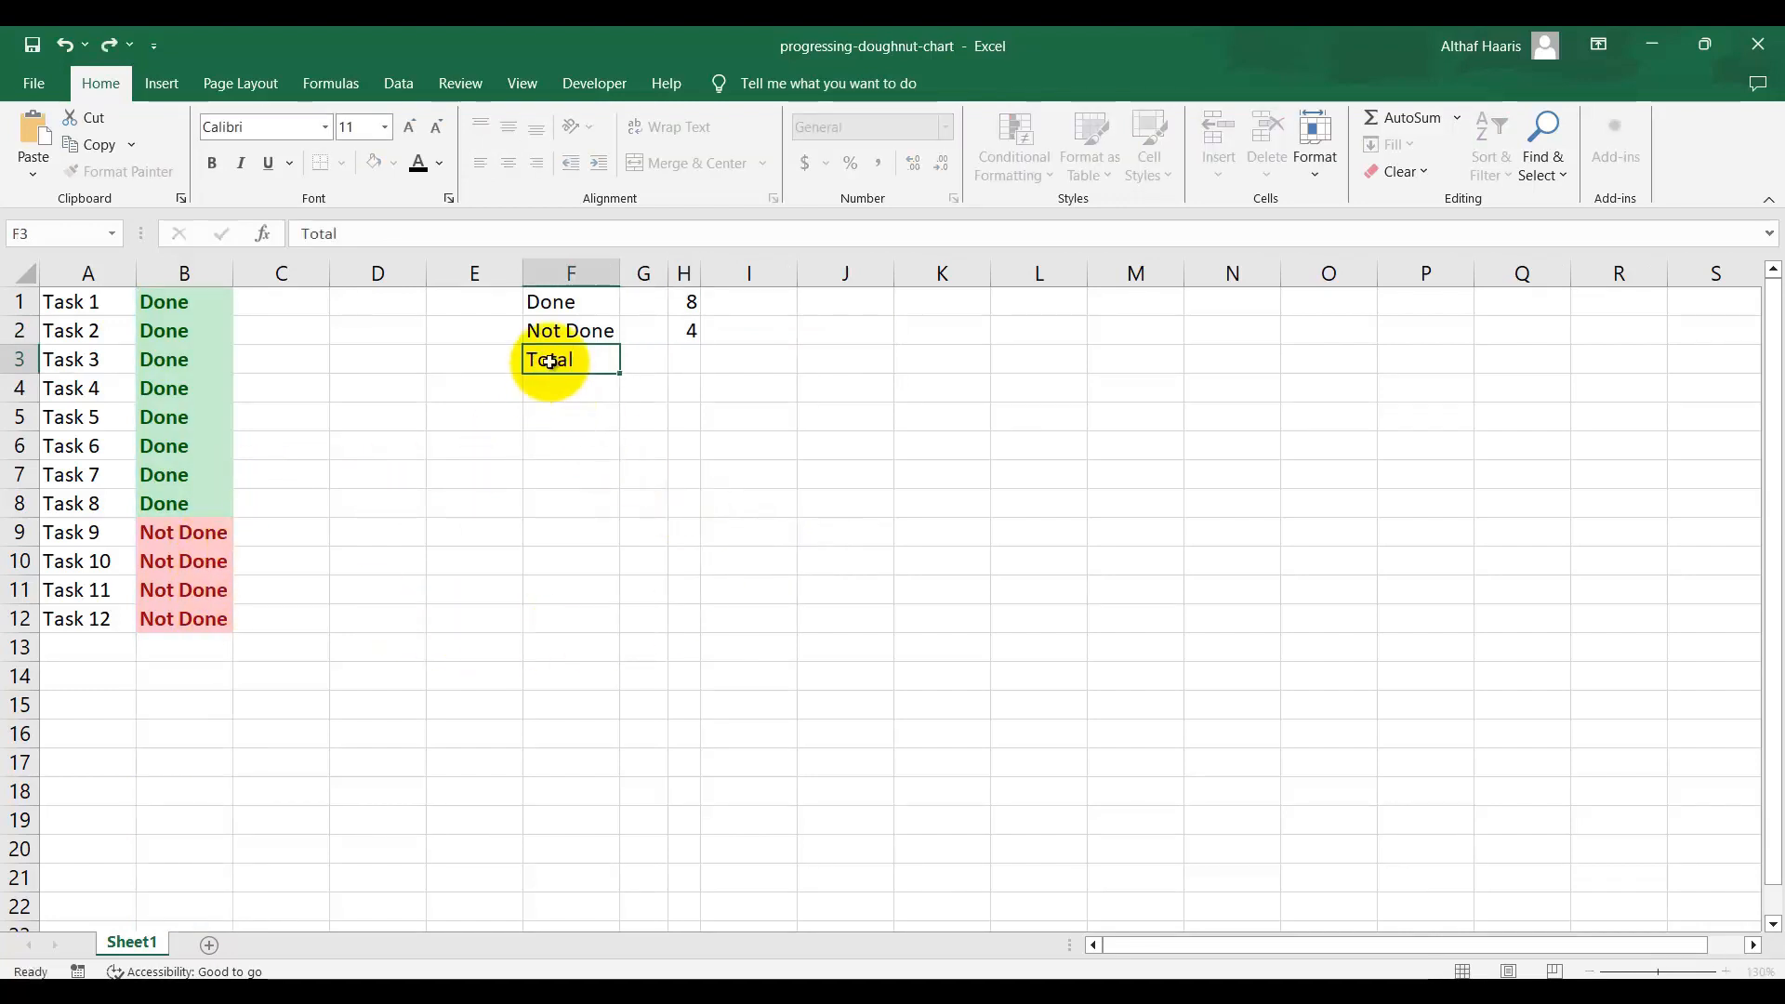
{"action": "key", "text": "Right"}
{"action": "key", "text": "Right"}
{"action": "type", "text": "=H1+"}
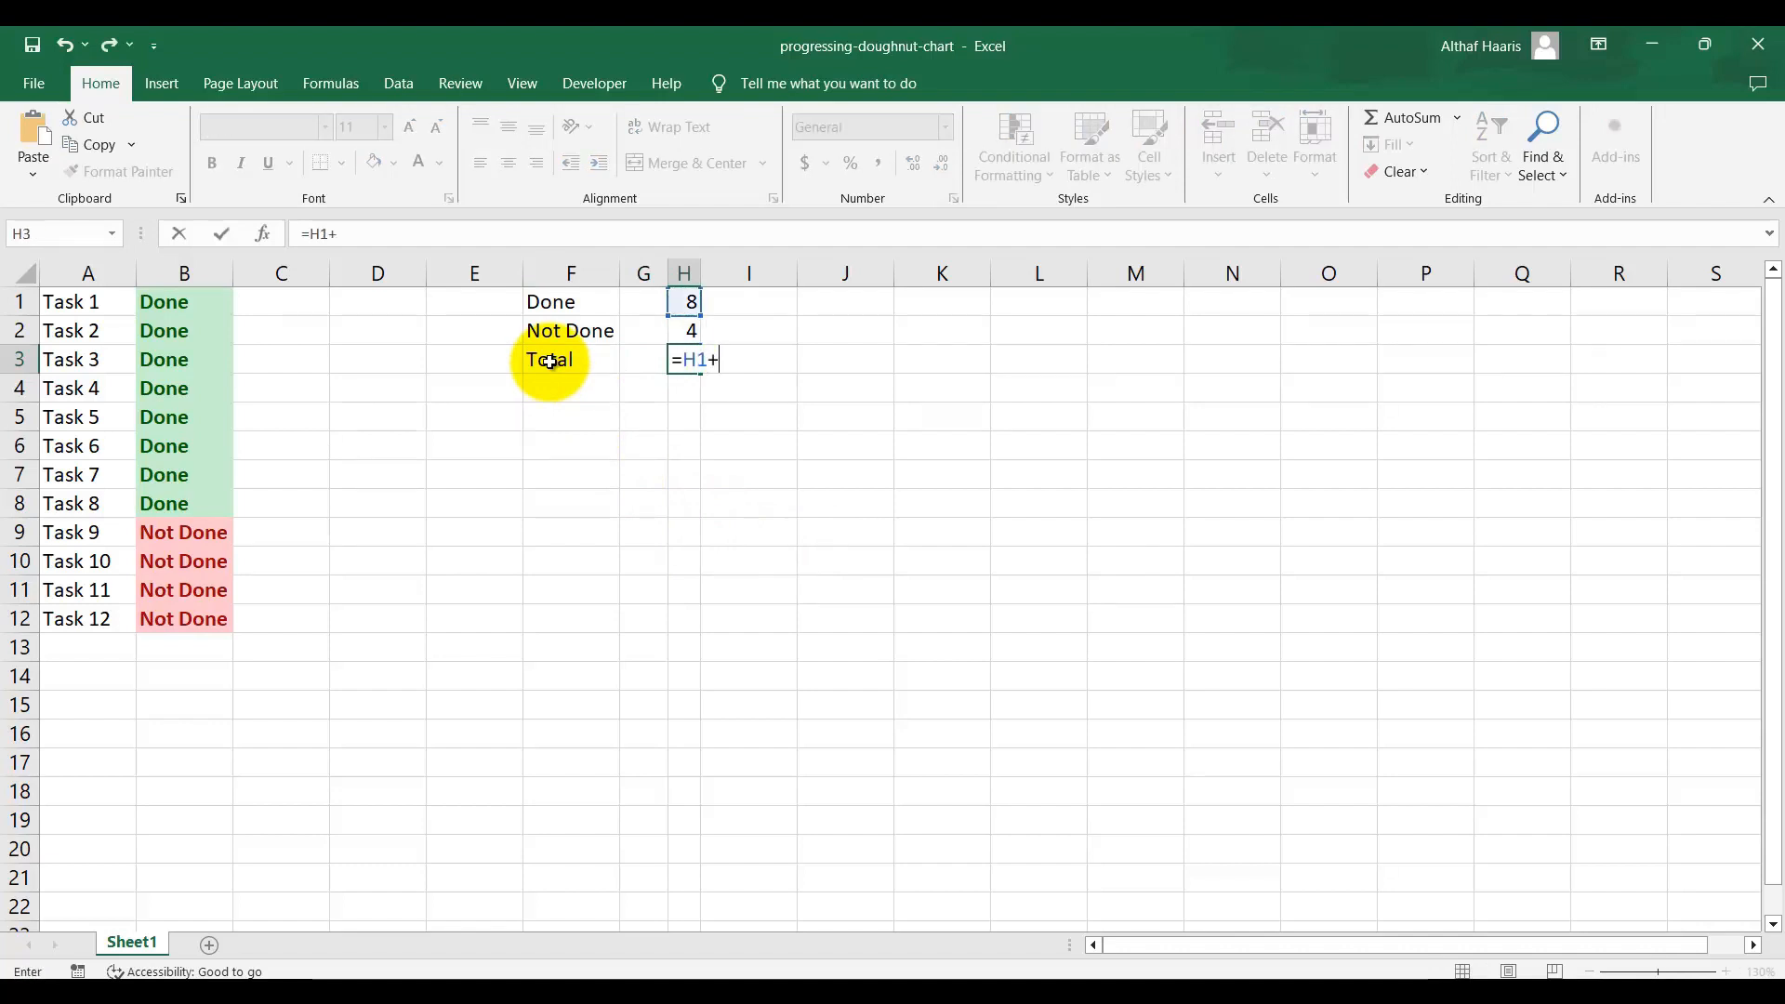
{"action": "type", "text": "H2"}
{"action": "key", "text": "Return"}
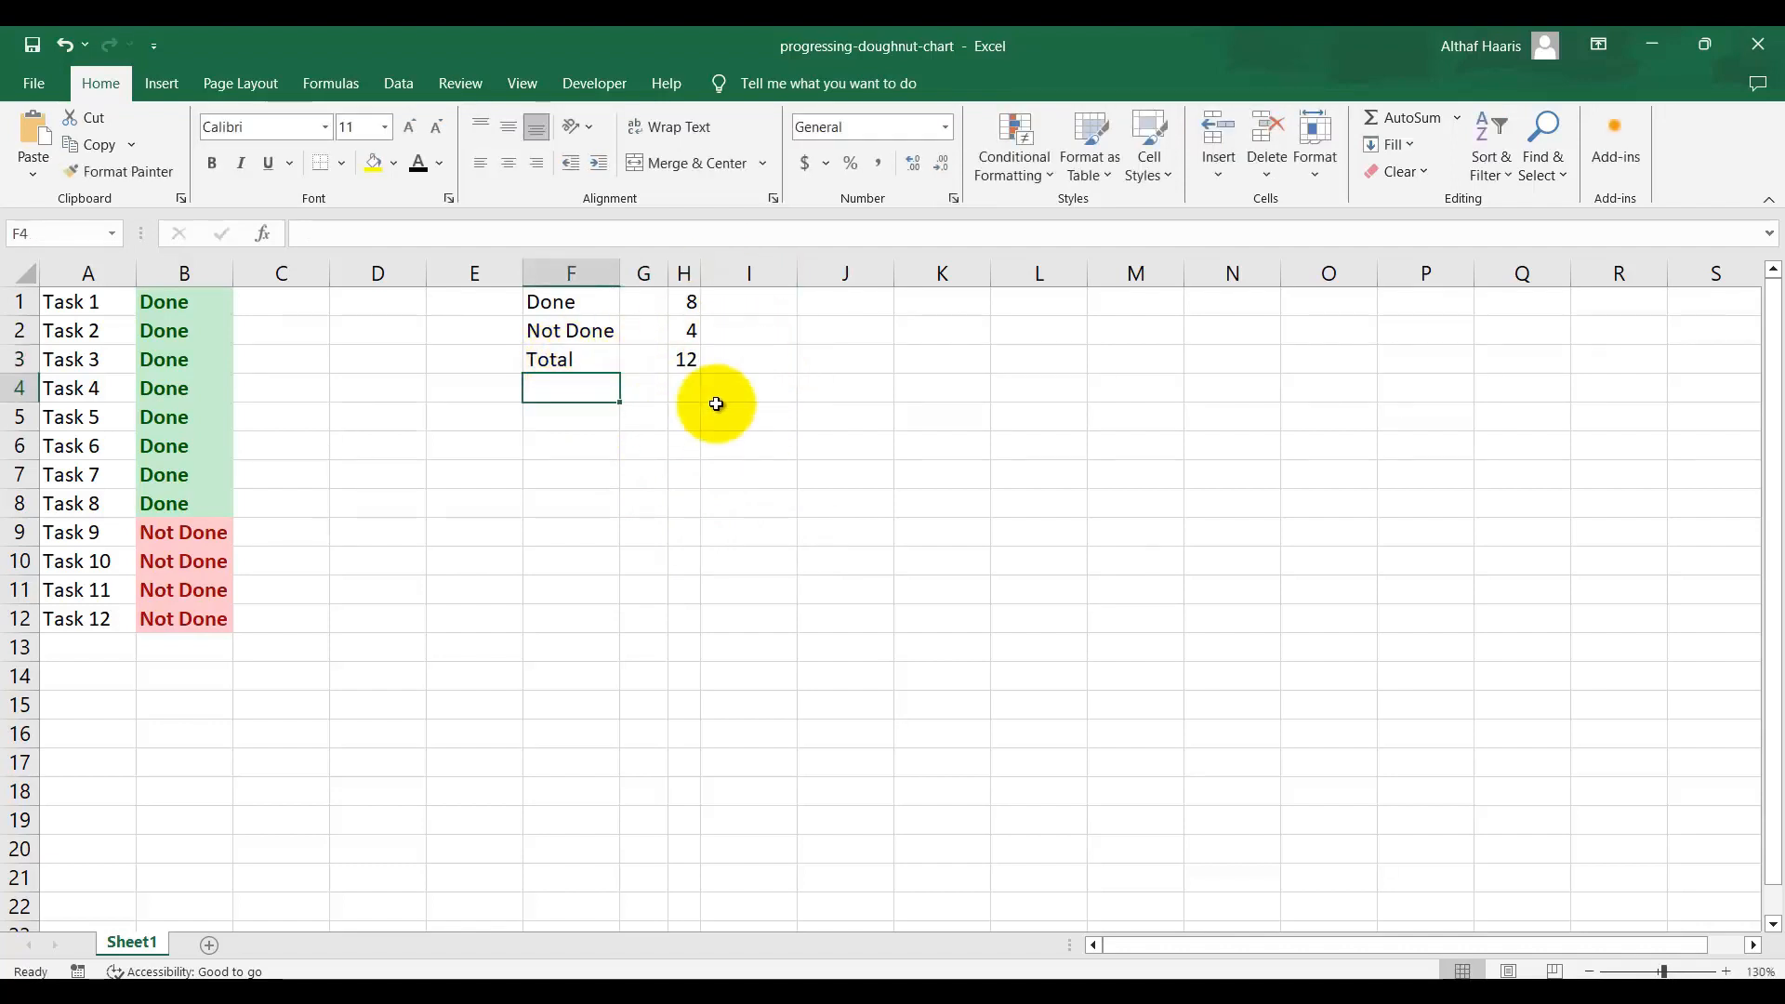
- Calculate the share of completed tasks in G1 with the formula =H1/H3
{"action": "left_click", "coordinate": [645, 300]}
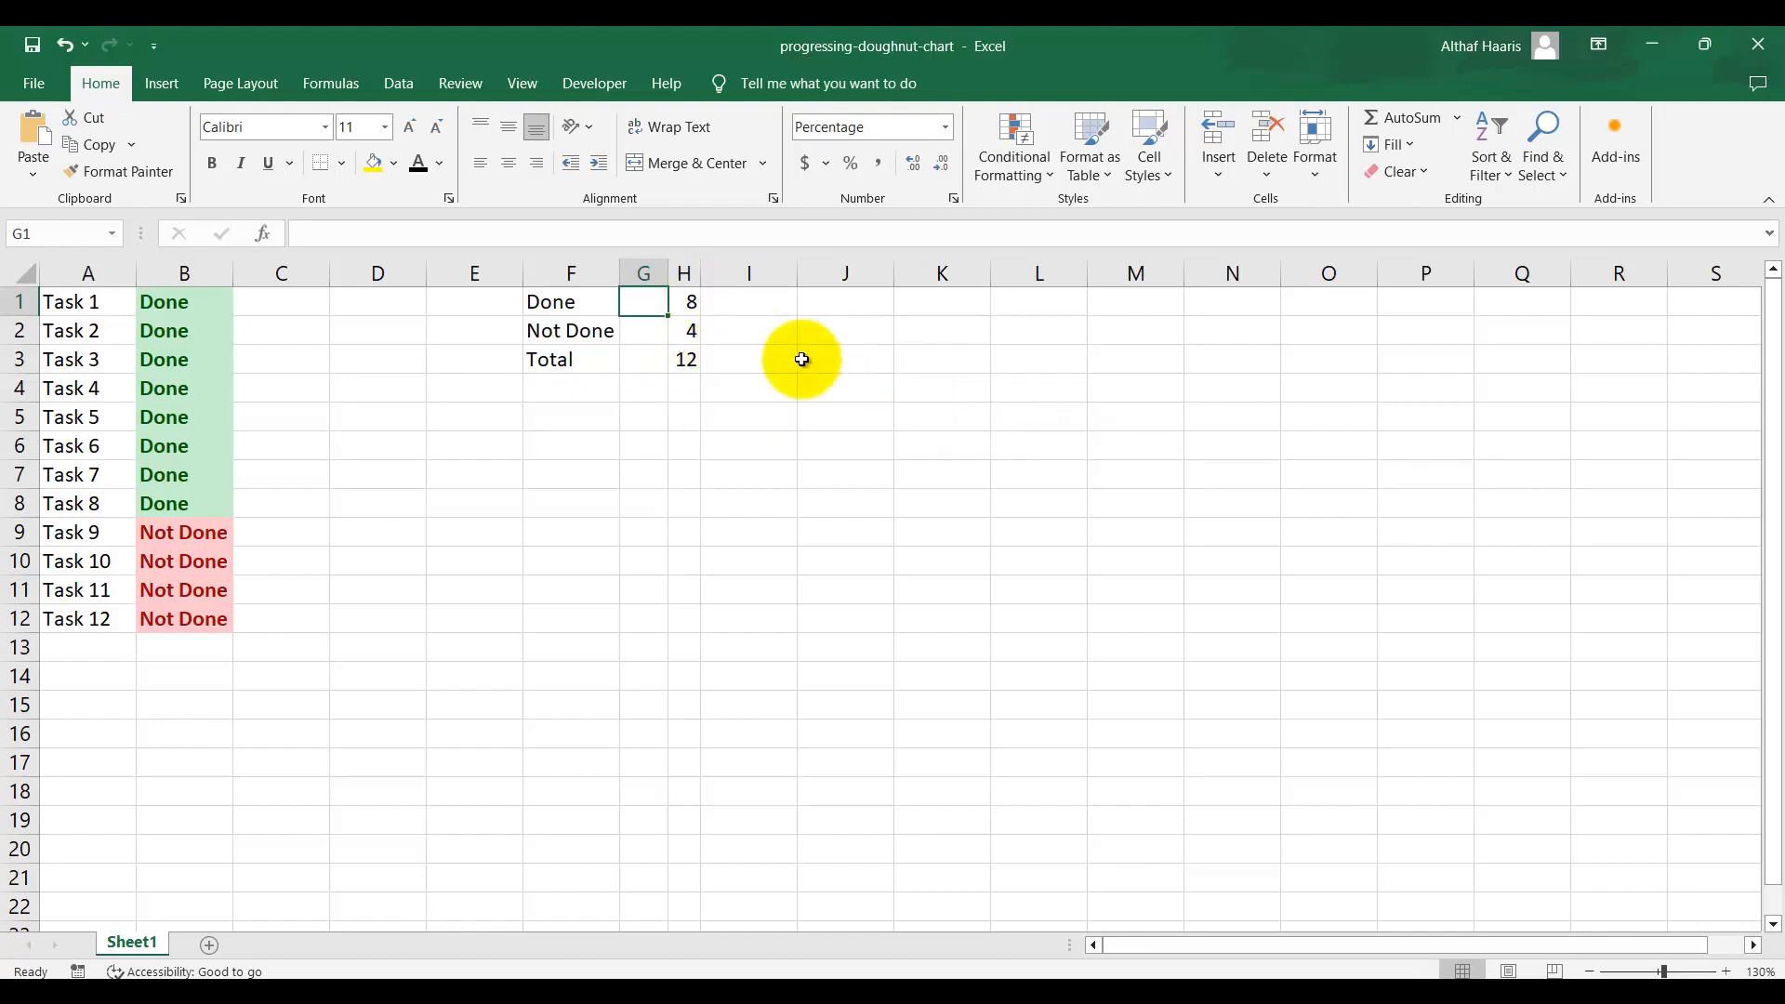
{"action": "type", "text": "="}
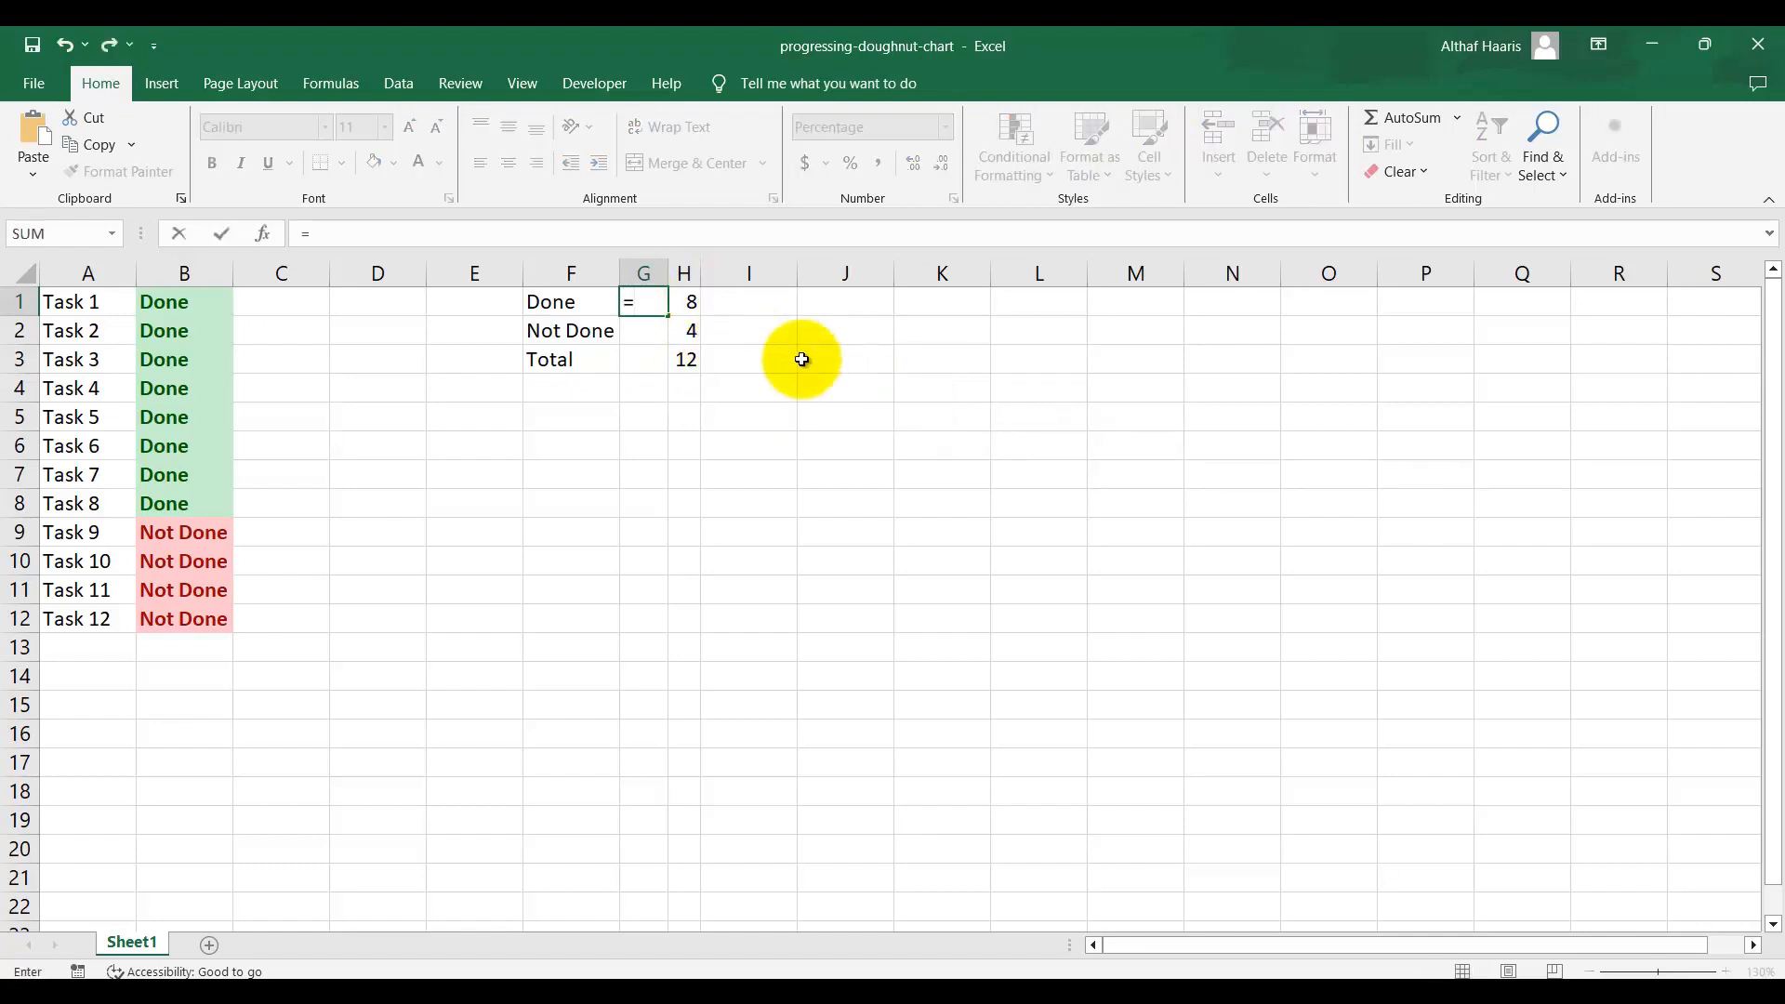
{"action": "key", "text": "Right"}
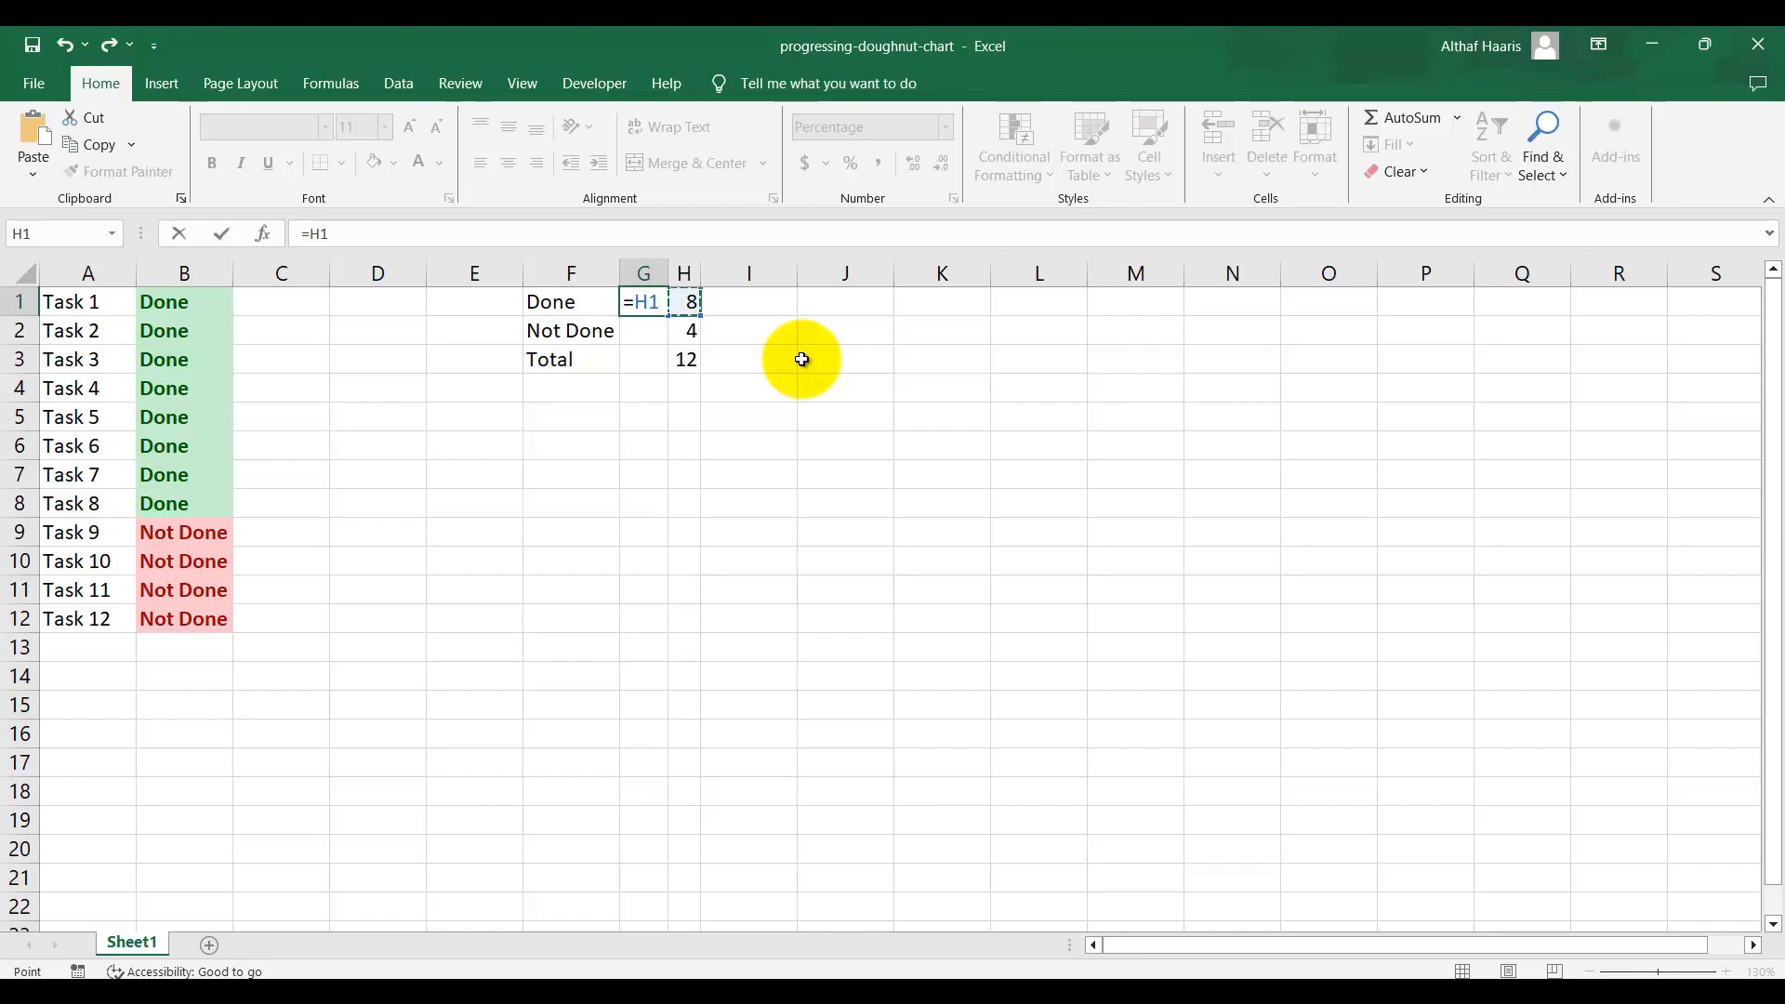
{"action": "type", "text": "/"}
{"action": "left_click", "coordinate": [685, 357]}
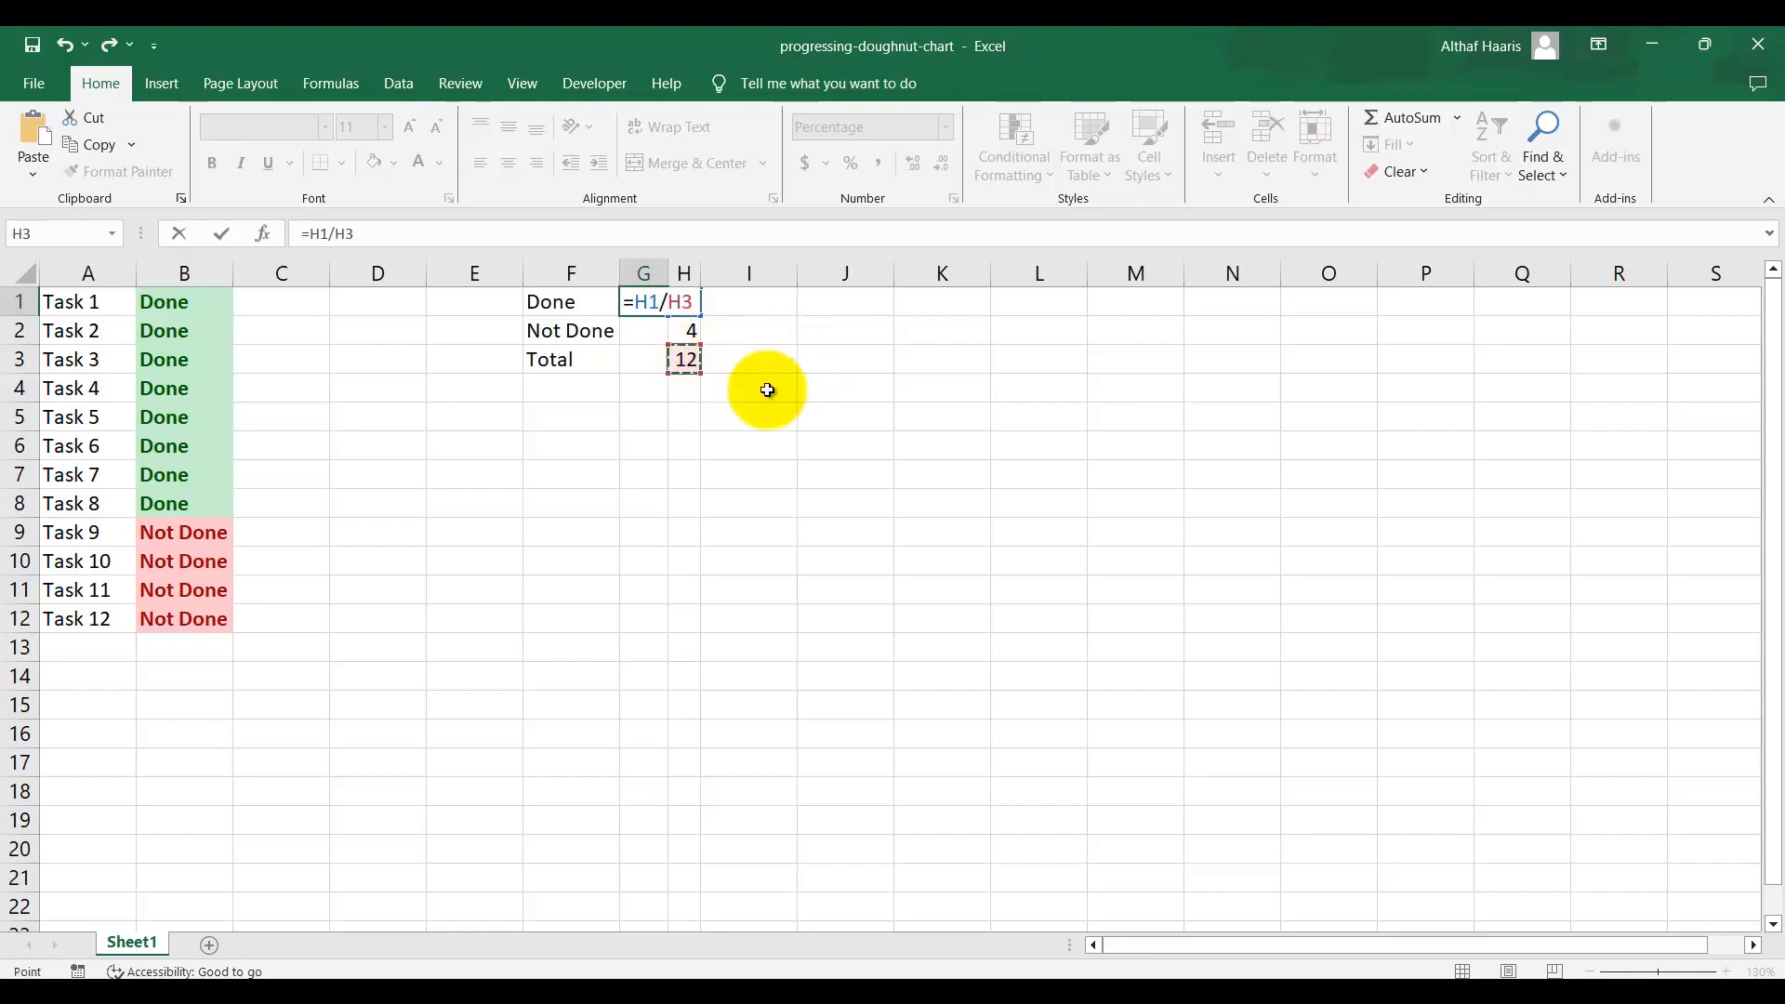
{"action": "key", "text": "Return"}
{"action": "key", "text": "Up"}
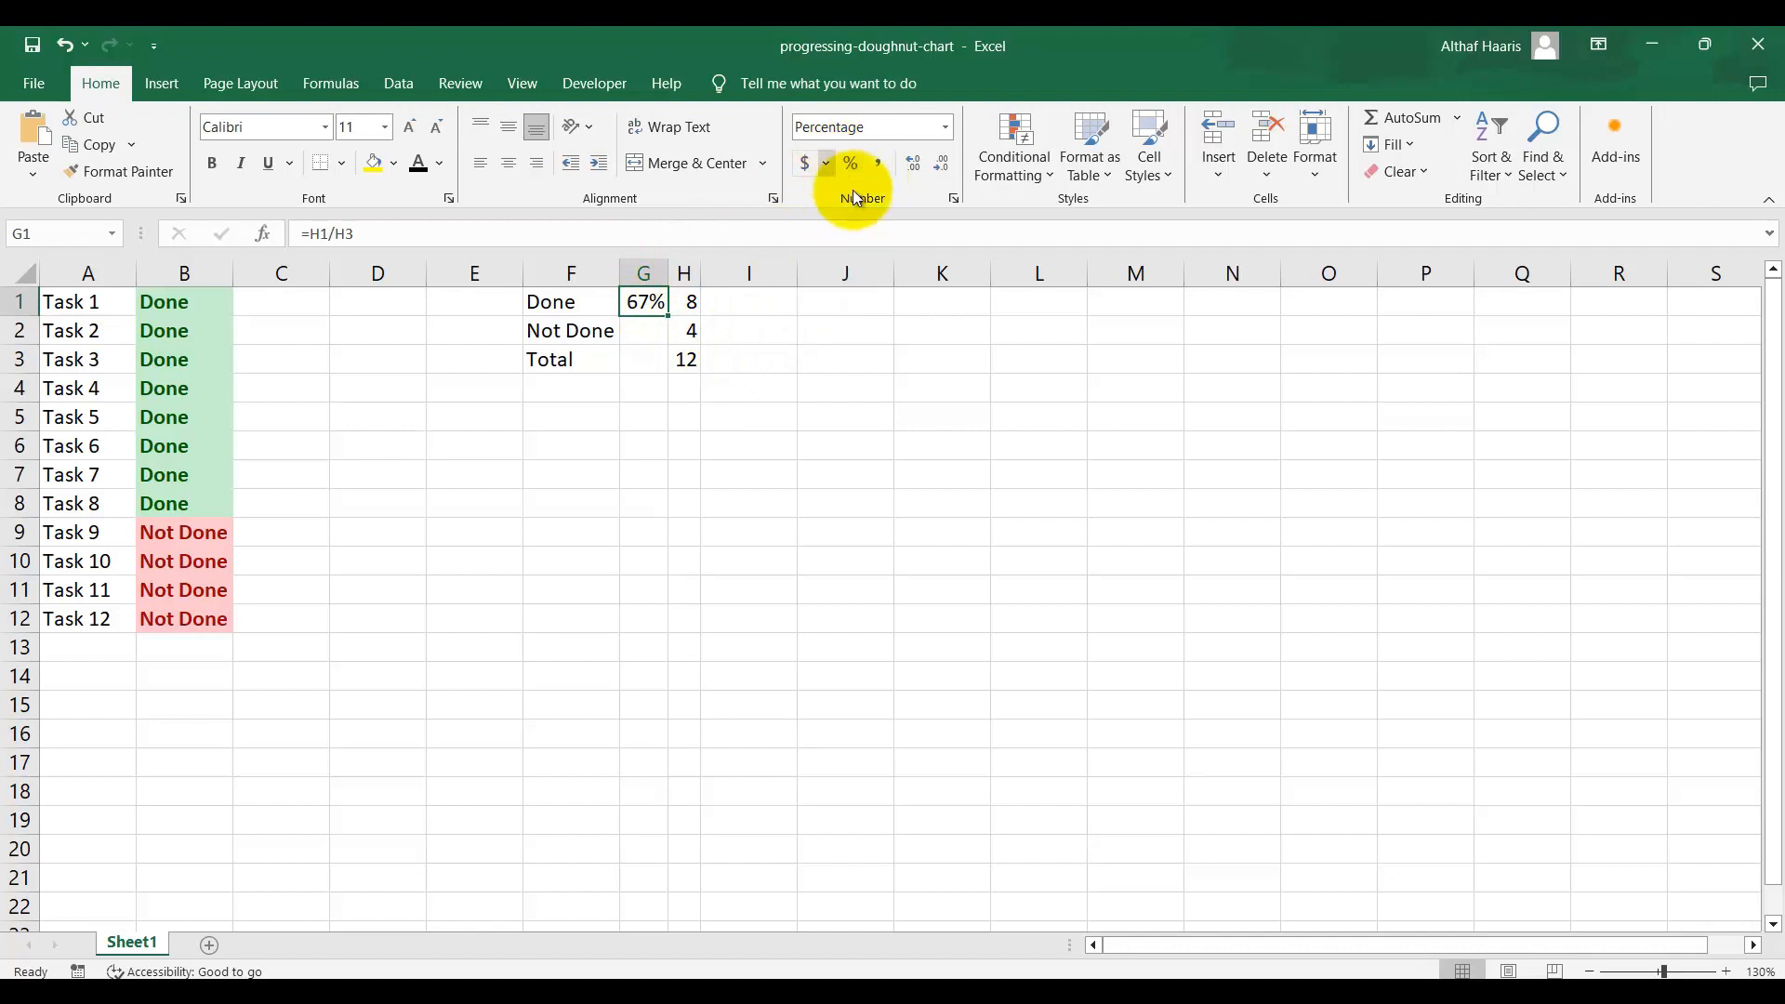
- Calculate the share of unfinished tasks in G2 with the formula =H2/H3
{"action": "left_click", "coordinate": [644, 331]}
{"action": "type", "text": "="}
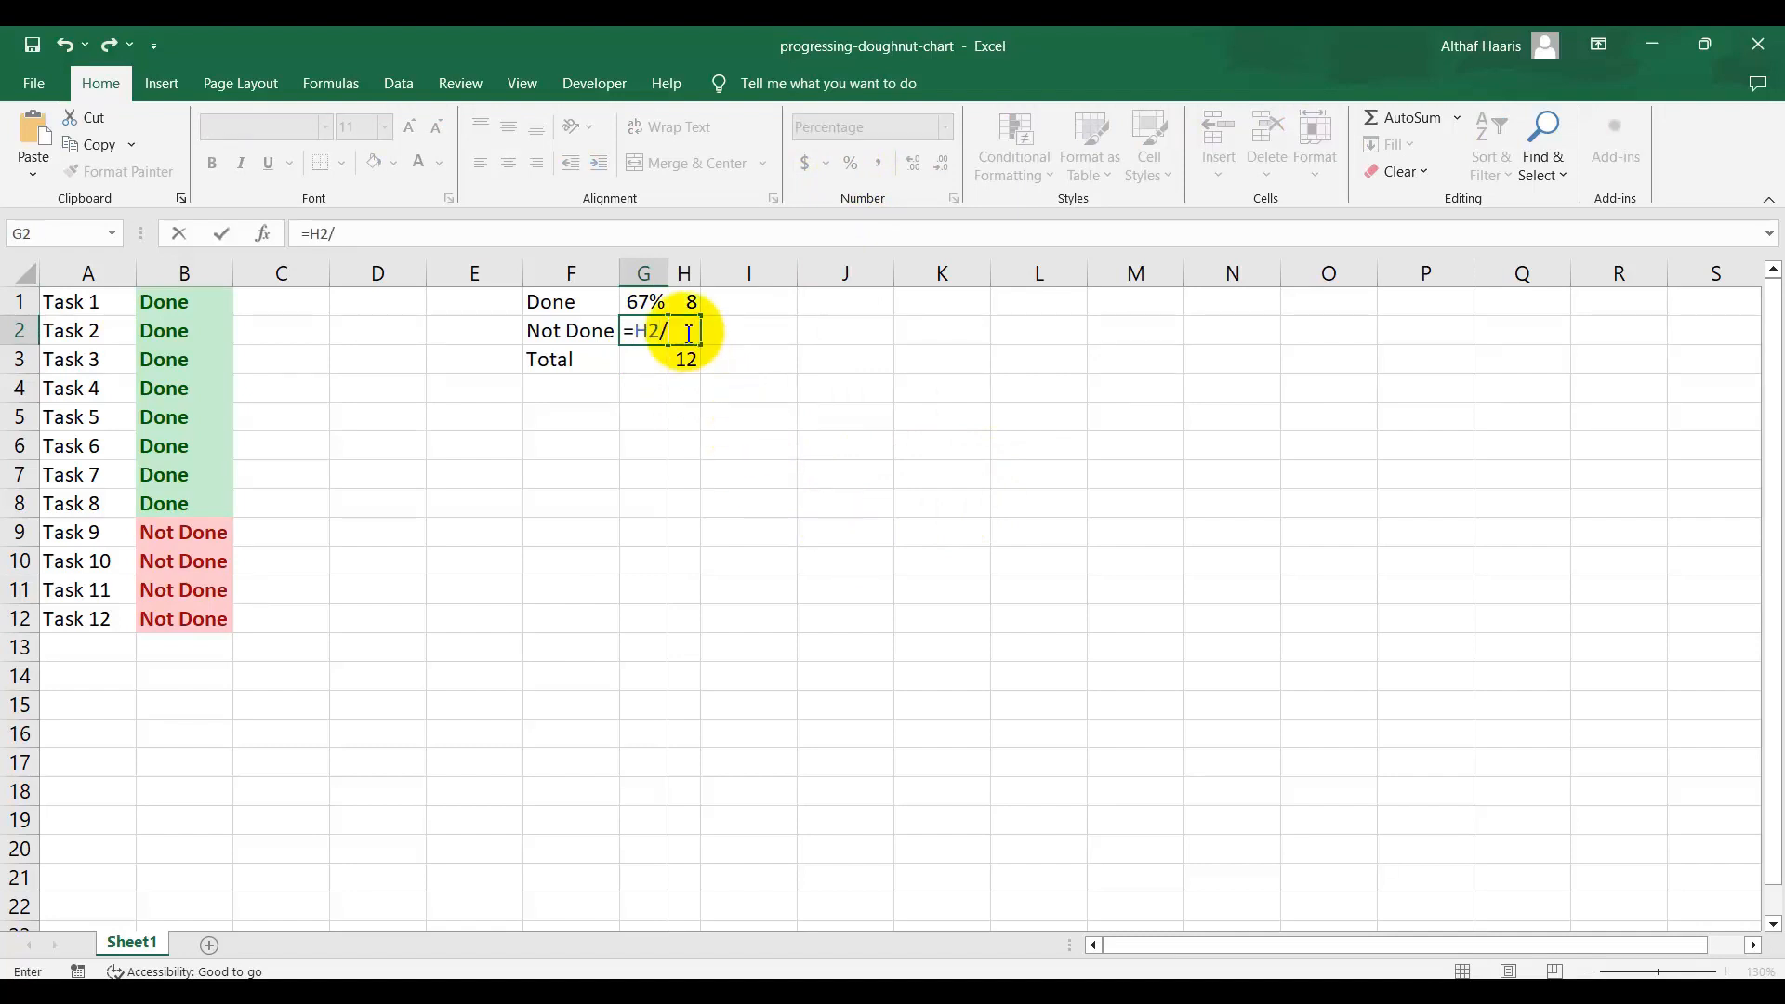
{"action": "left_click", "coordinate": [693, 362]}
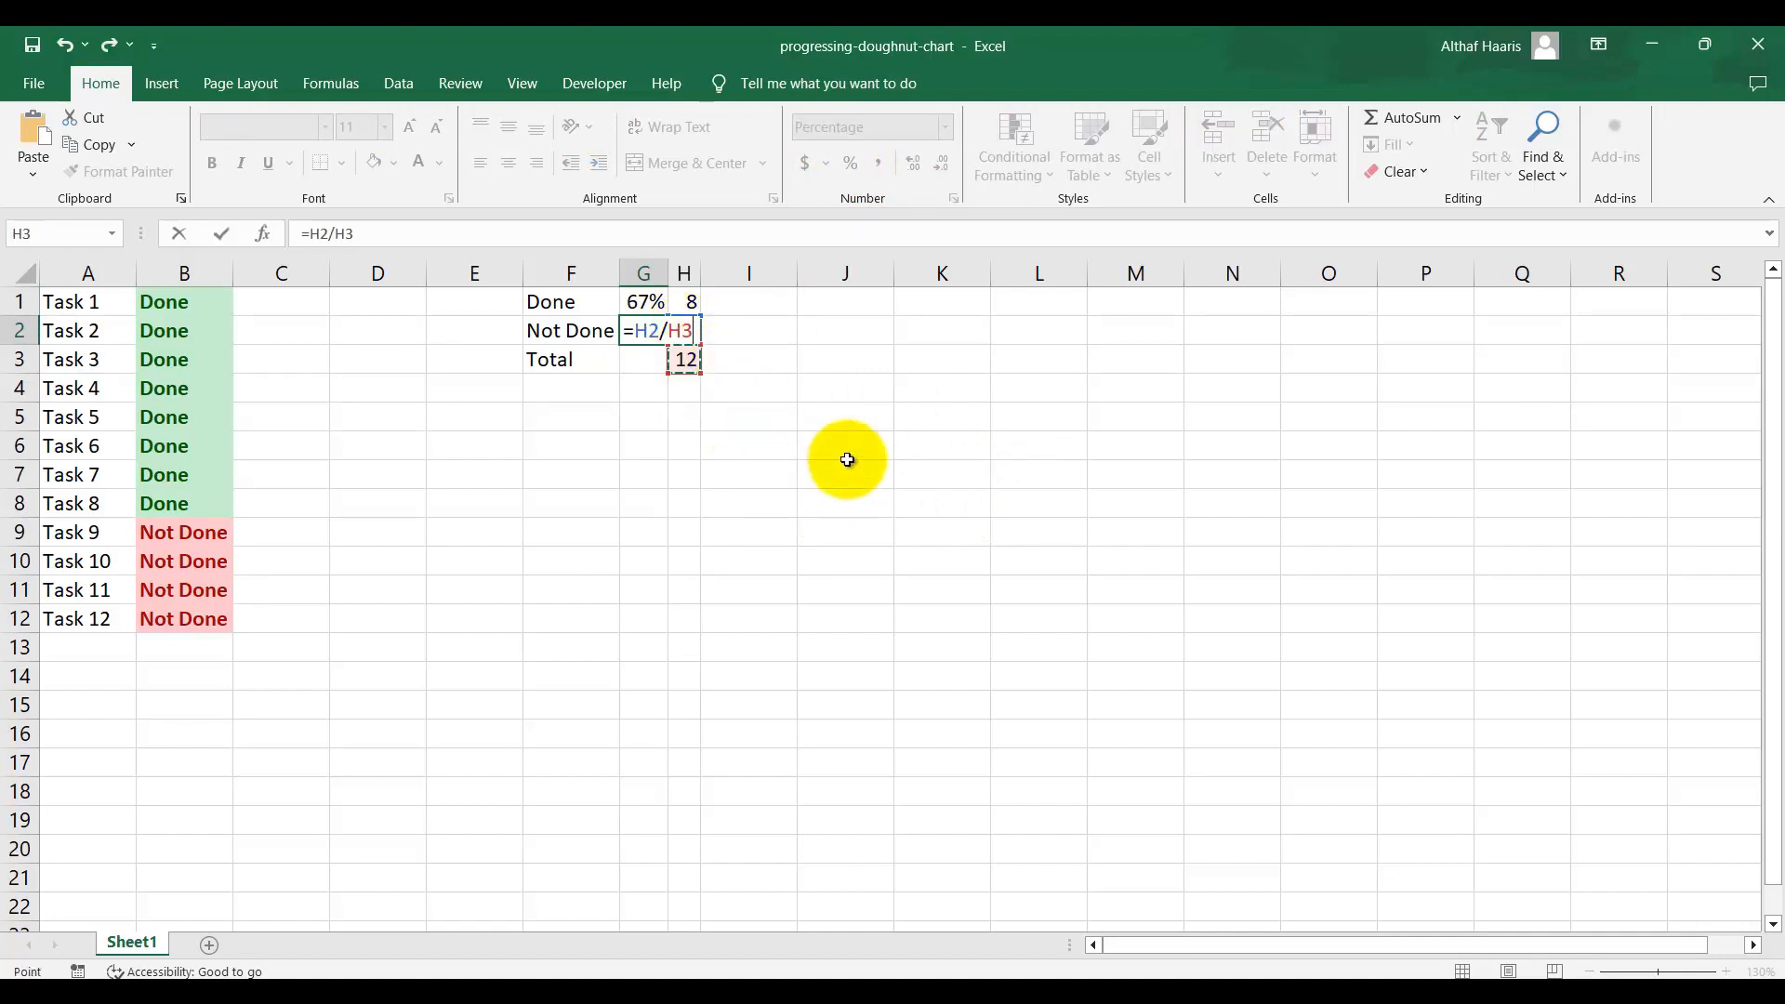
{"action": "key", "text": "Return"}
{"action": "left_click", "coordinate": [646, 333]}
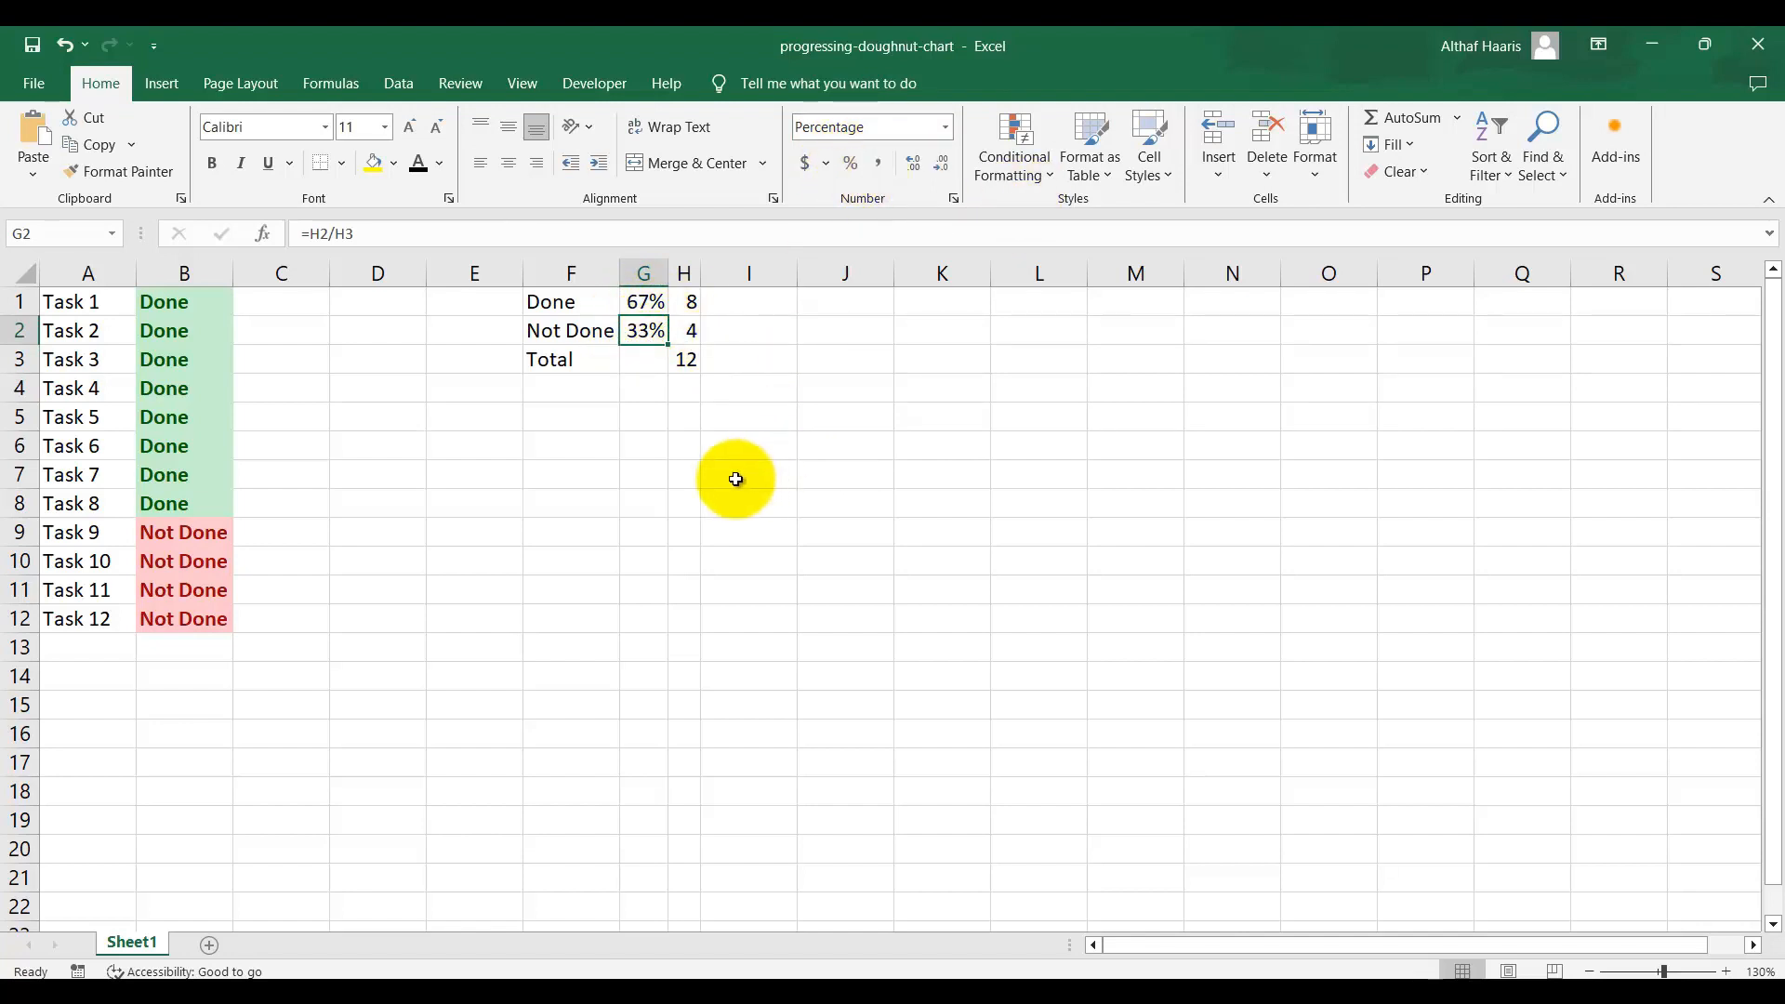
{"action": "left_click", "coordinate": [677, 476]}
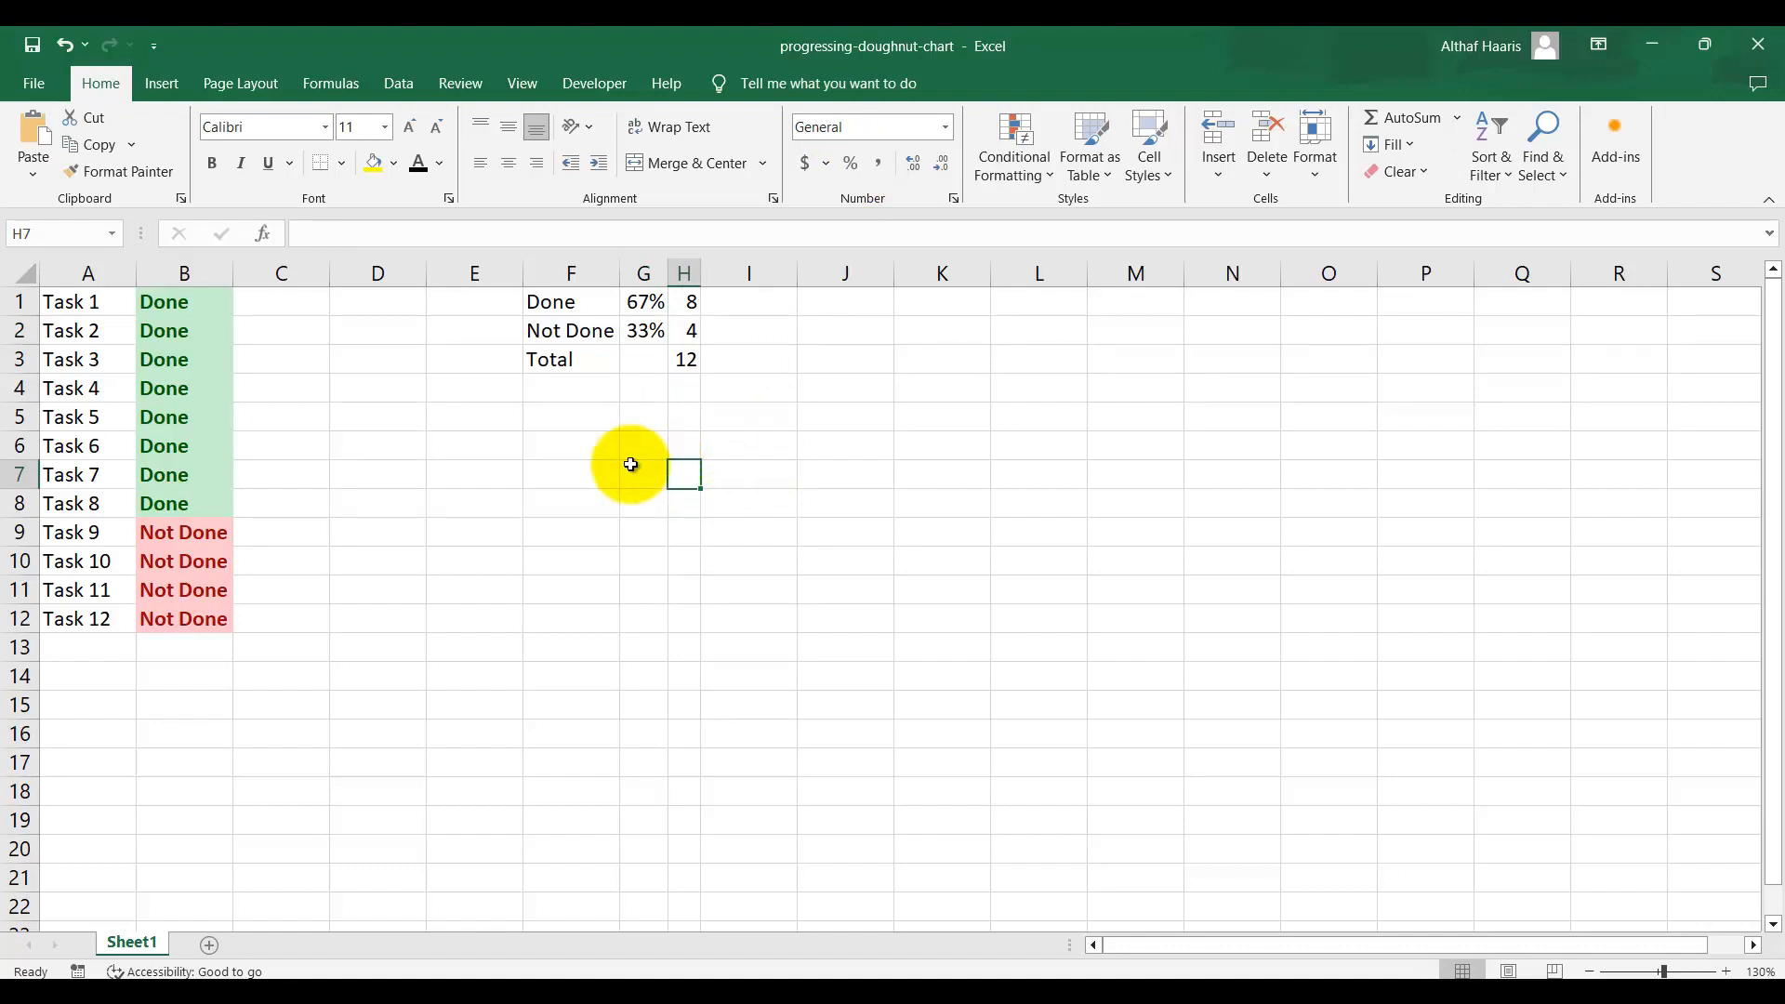
- Insert a doughnut chart from the labels and percentages in F1:G2 and place it just below the summary table
{"action": "left_click_drag", "start_coordinate": [584, 303], "coordinate": [648, 333]}
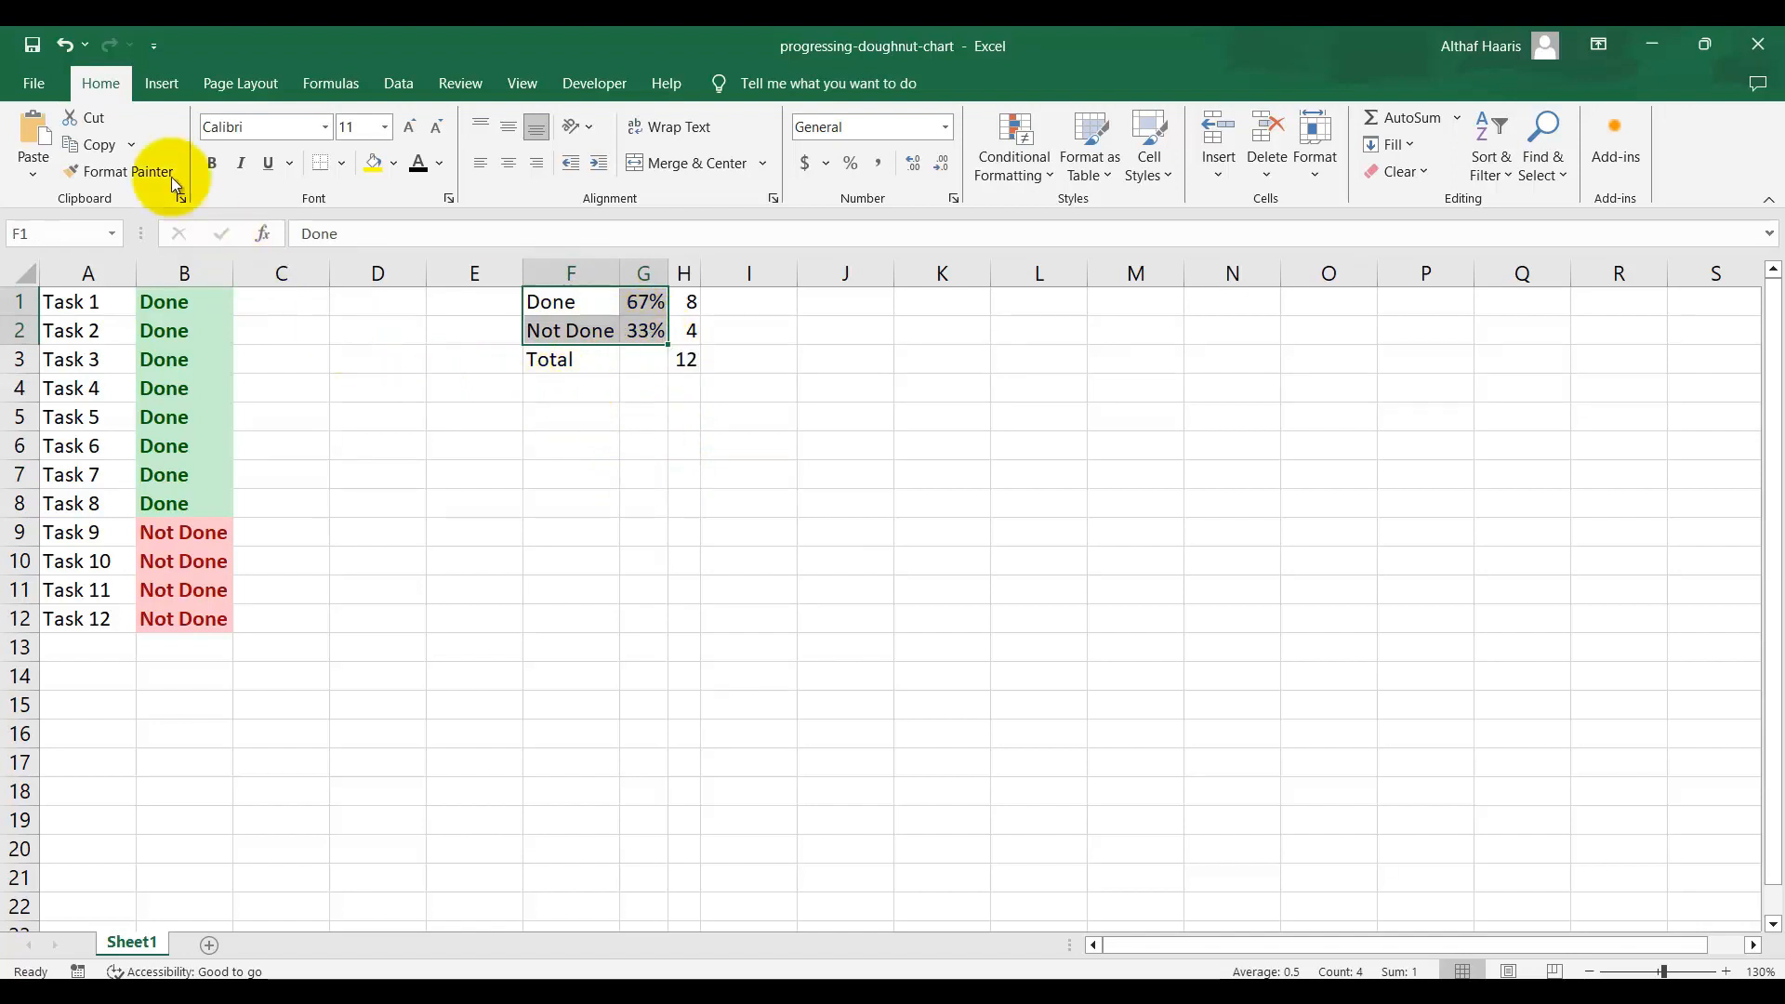
{"action": "left_click", "coordinate": [160, 85]}
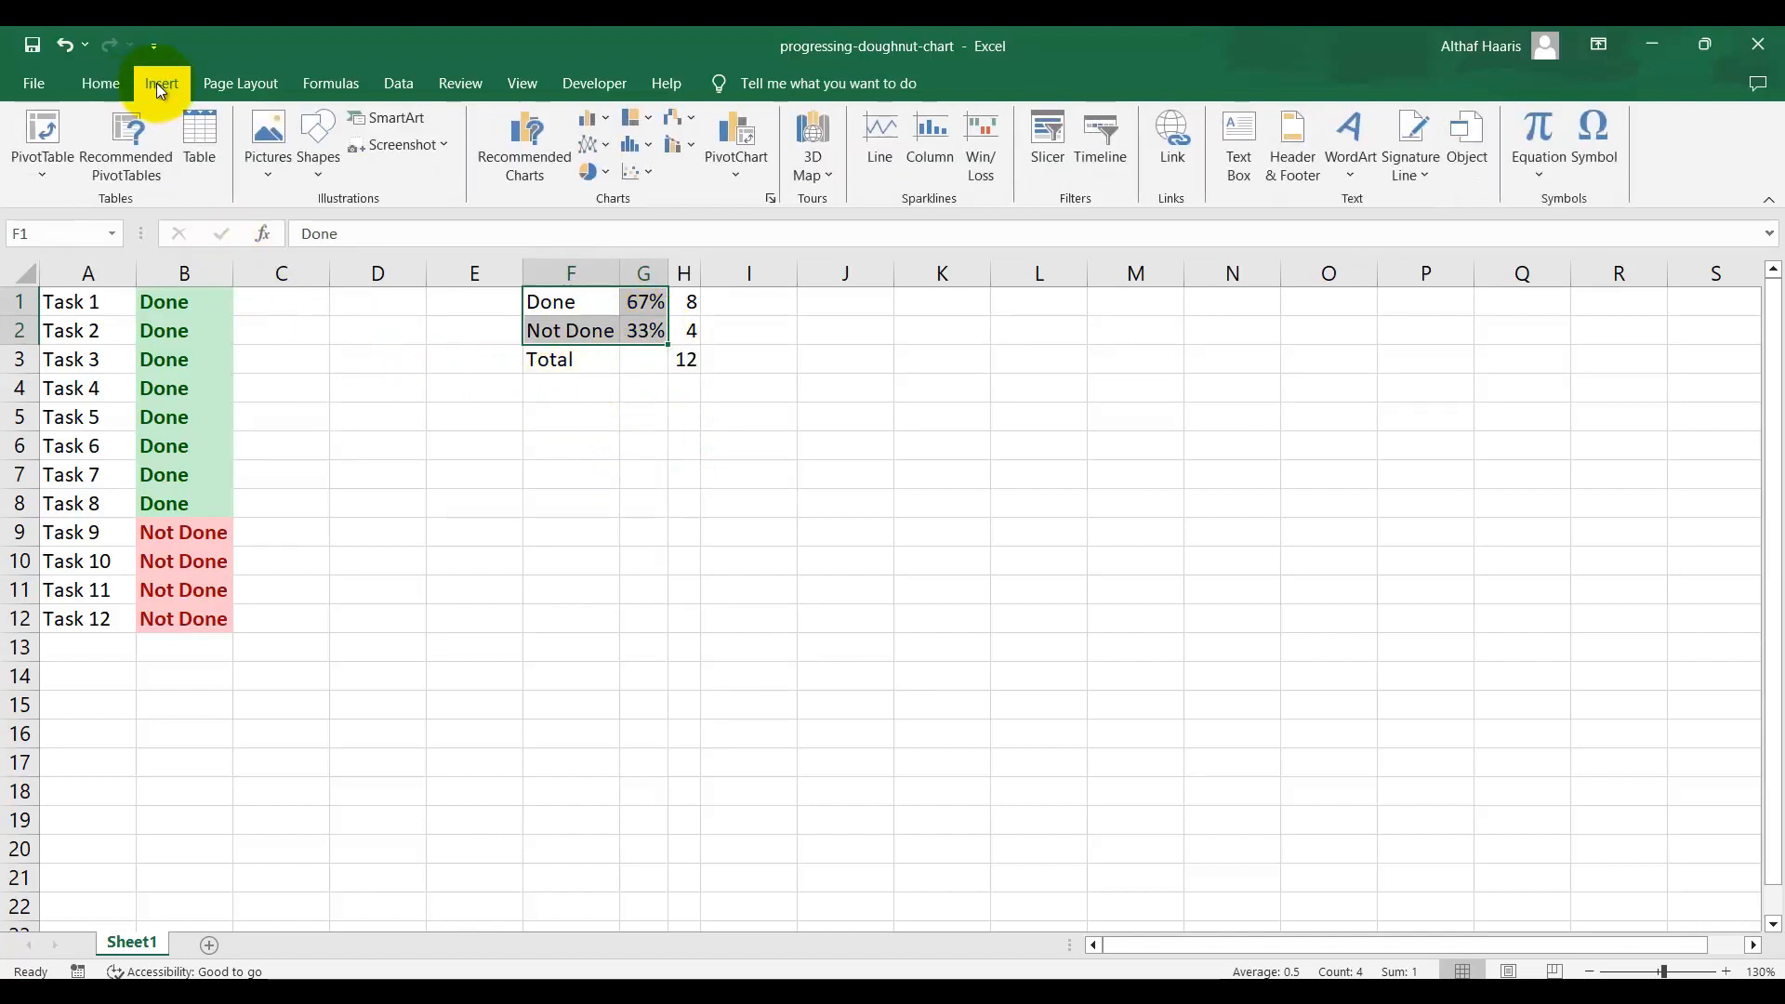
{"action": "left_click", "coordinate": [609, 177]}
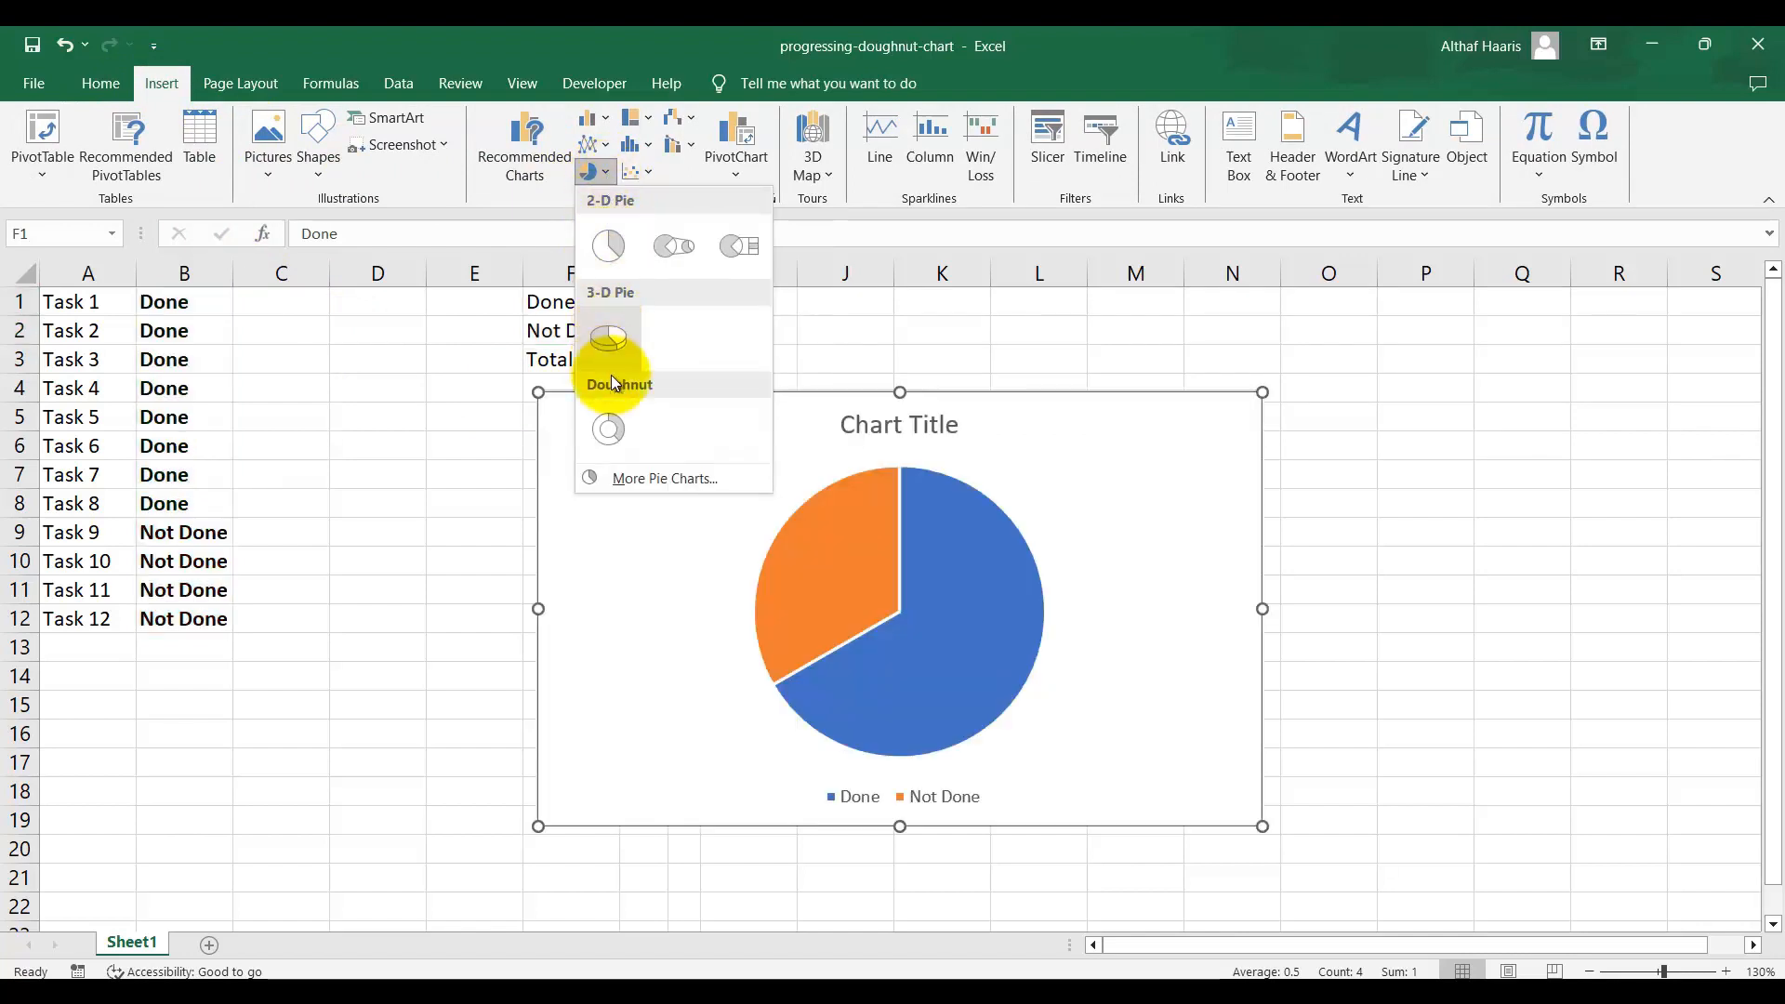
{"action": "left_click", "coordinate": [611, 430]}
{"action": "left_click_drag", "start_coordinate": [1104, 602], "coordinate": [1094, 602]}
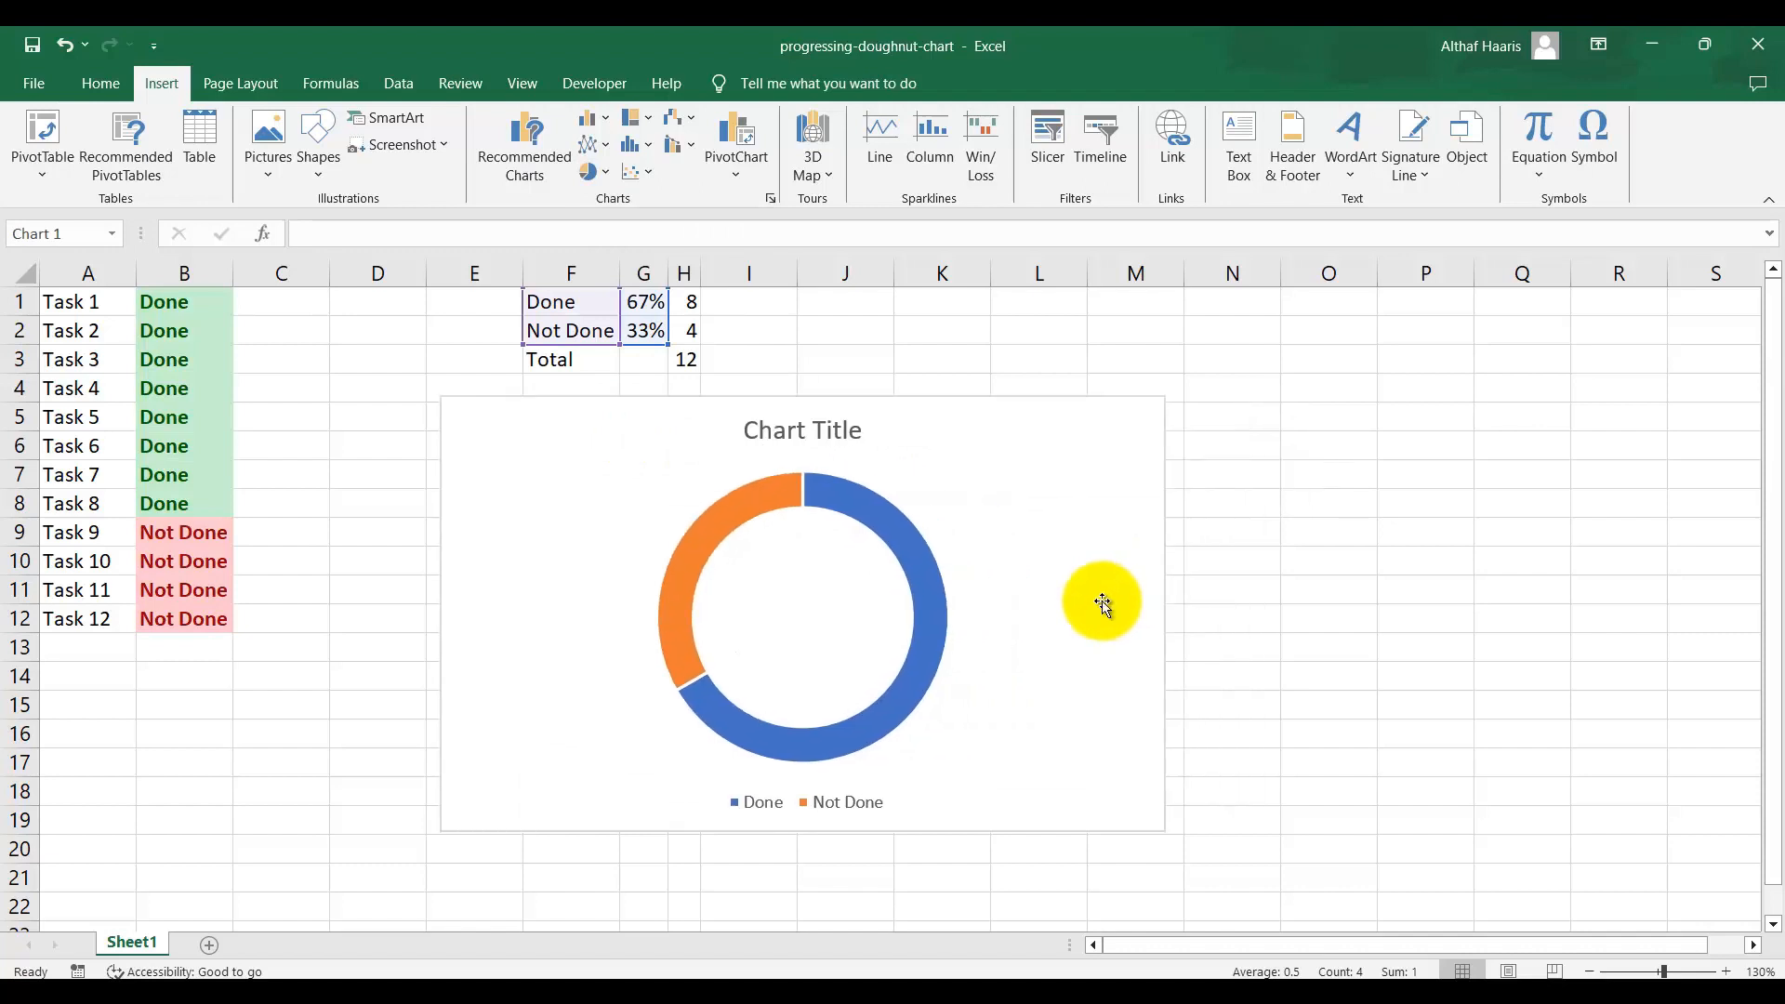
- Set the statuses of Task 9 and Task 10 to Done in cells B9 and B10
{"action": "left_click", "coordinate": [227, 532]}
{"action": "left_click", "coordinate": [241, 533]}
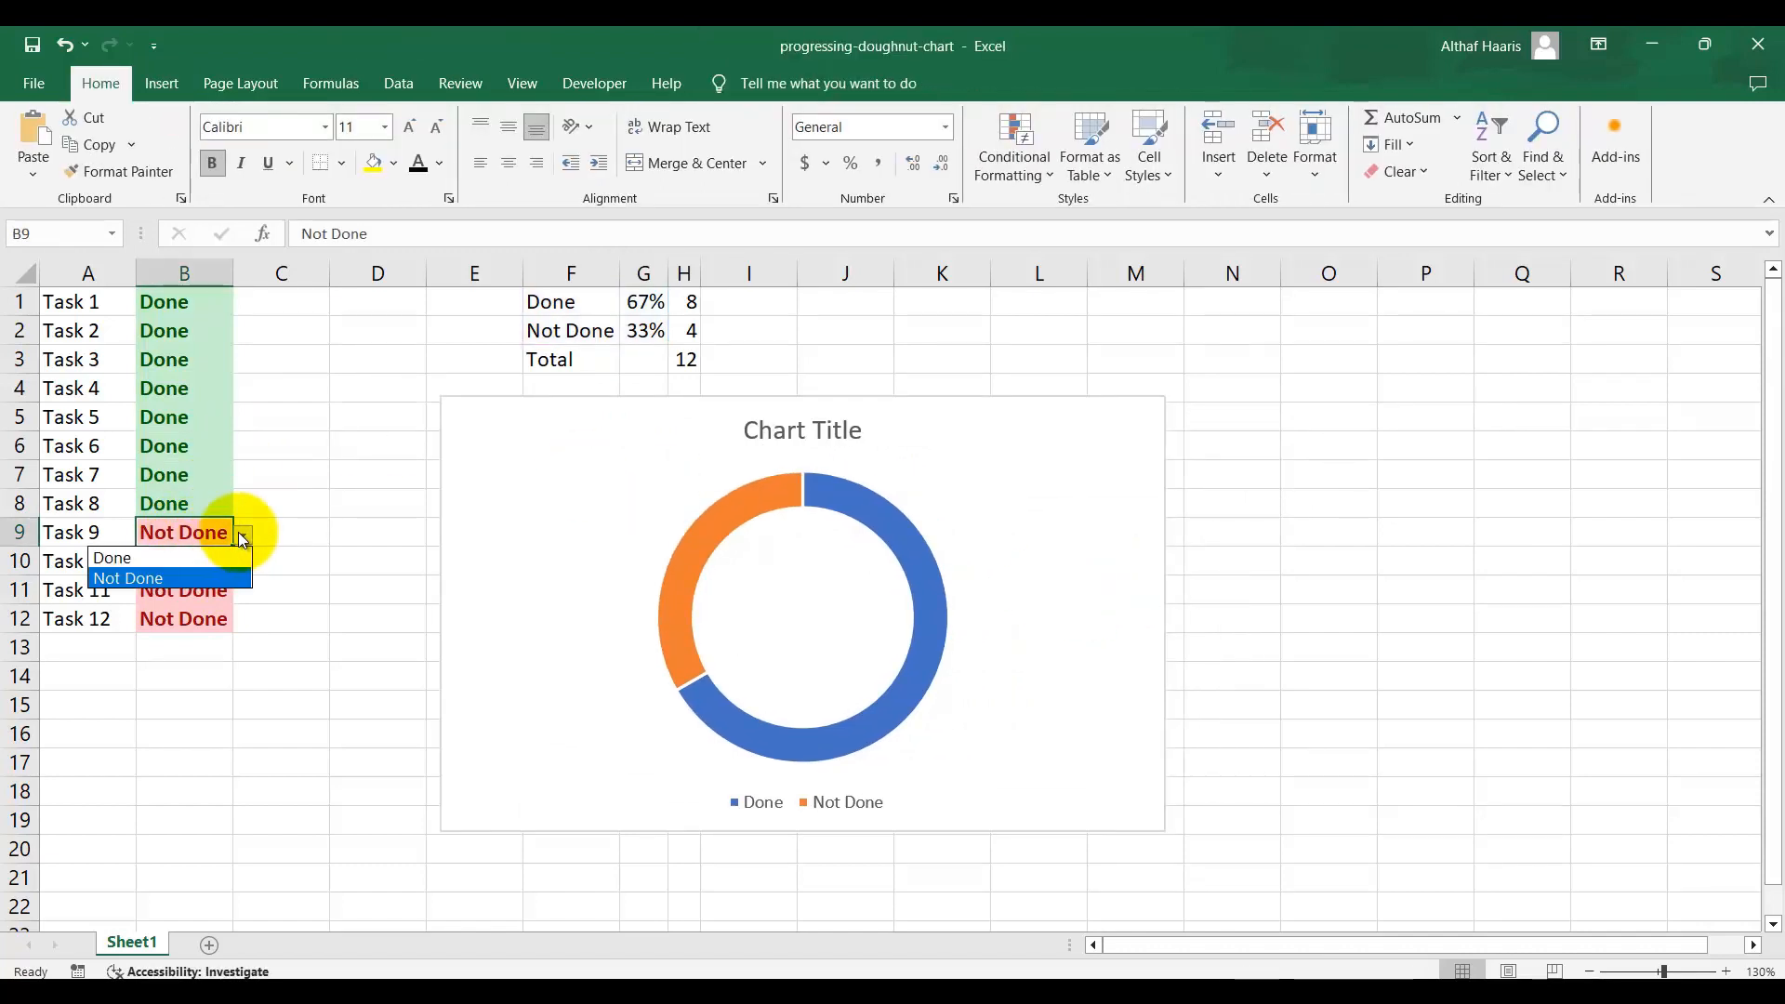
{"action": "left_click", "coordinate": [233, 557]}
{"action": "left_click", "coordinate": [219, 562]}
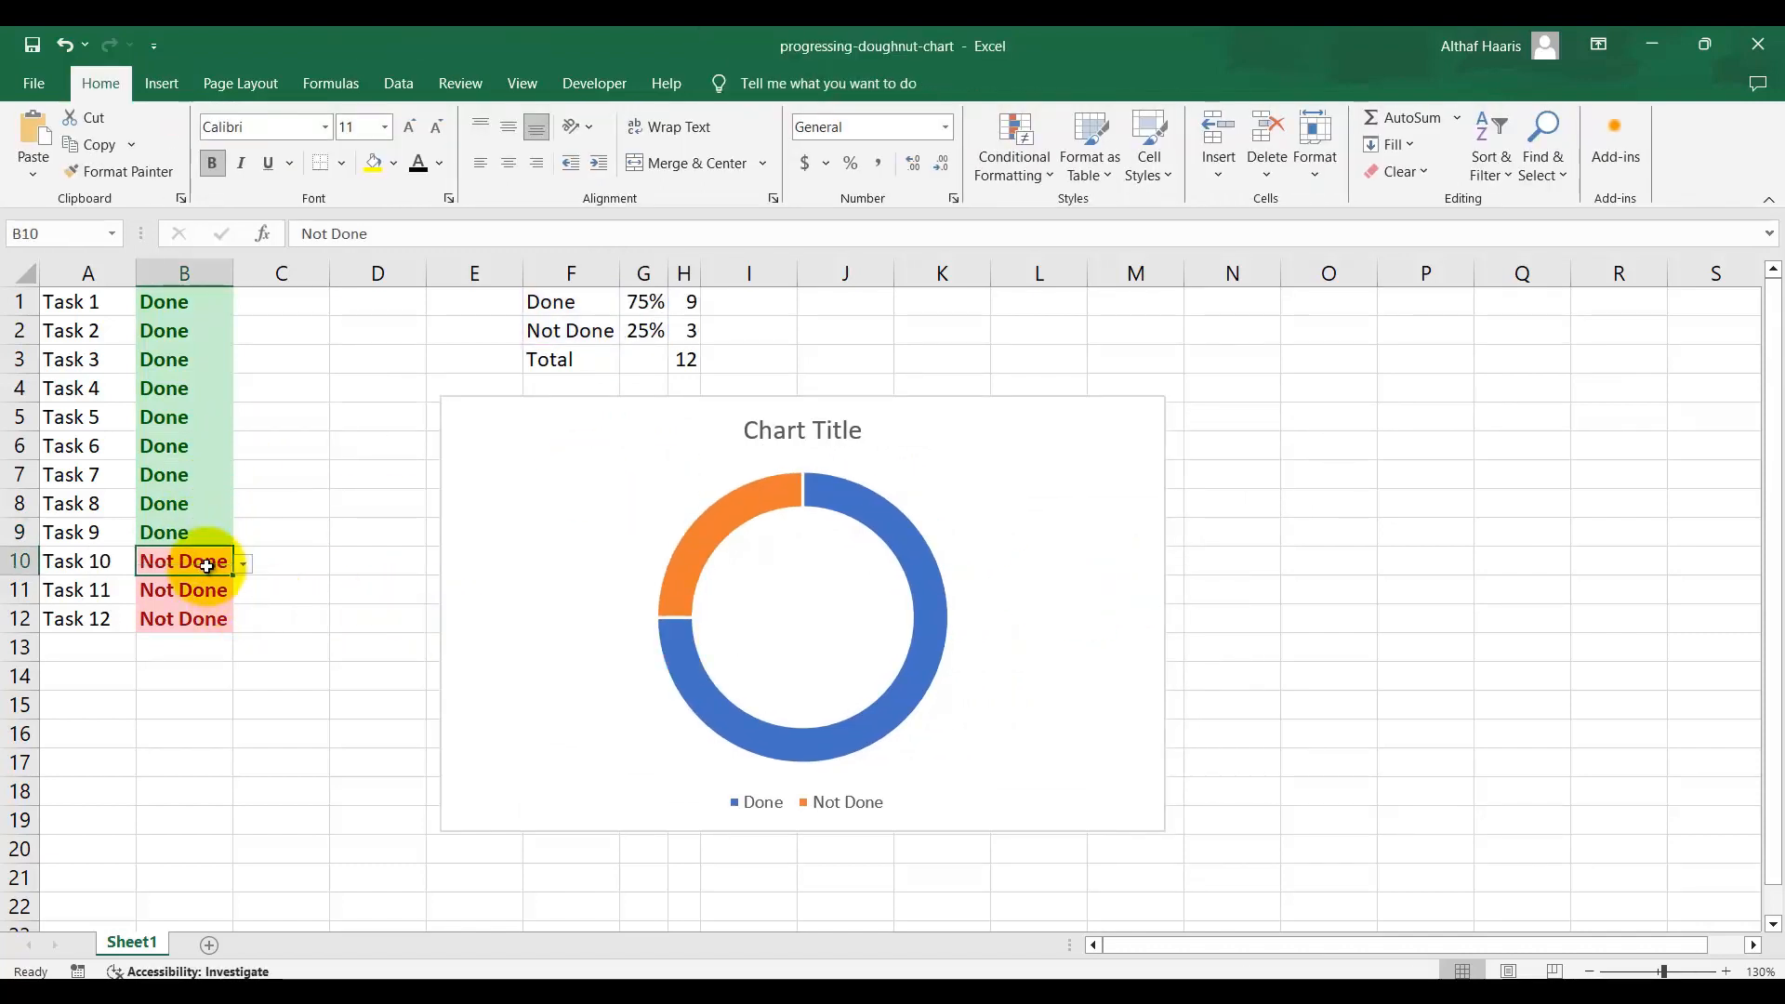
{"action": "left_click", "coordinate": [242, 567]}
{"action": "left_click", "coordinate": [240, 583]}
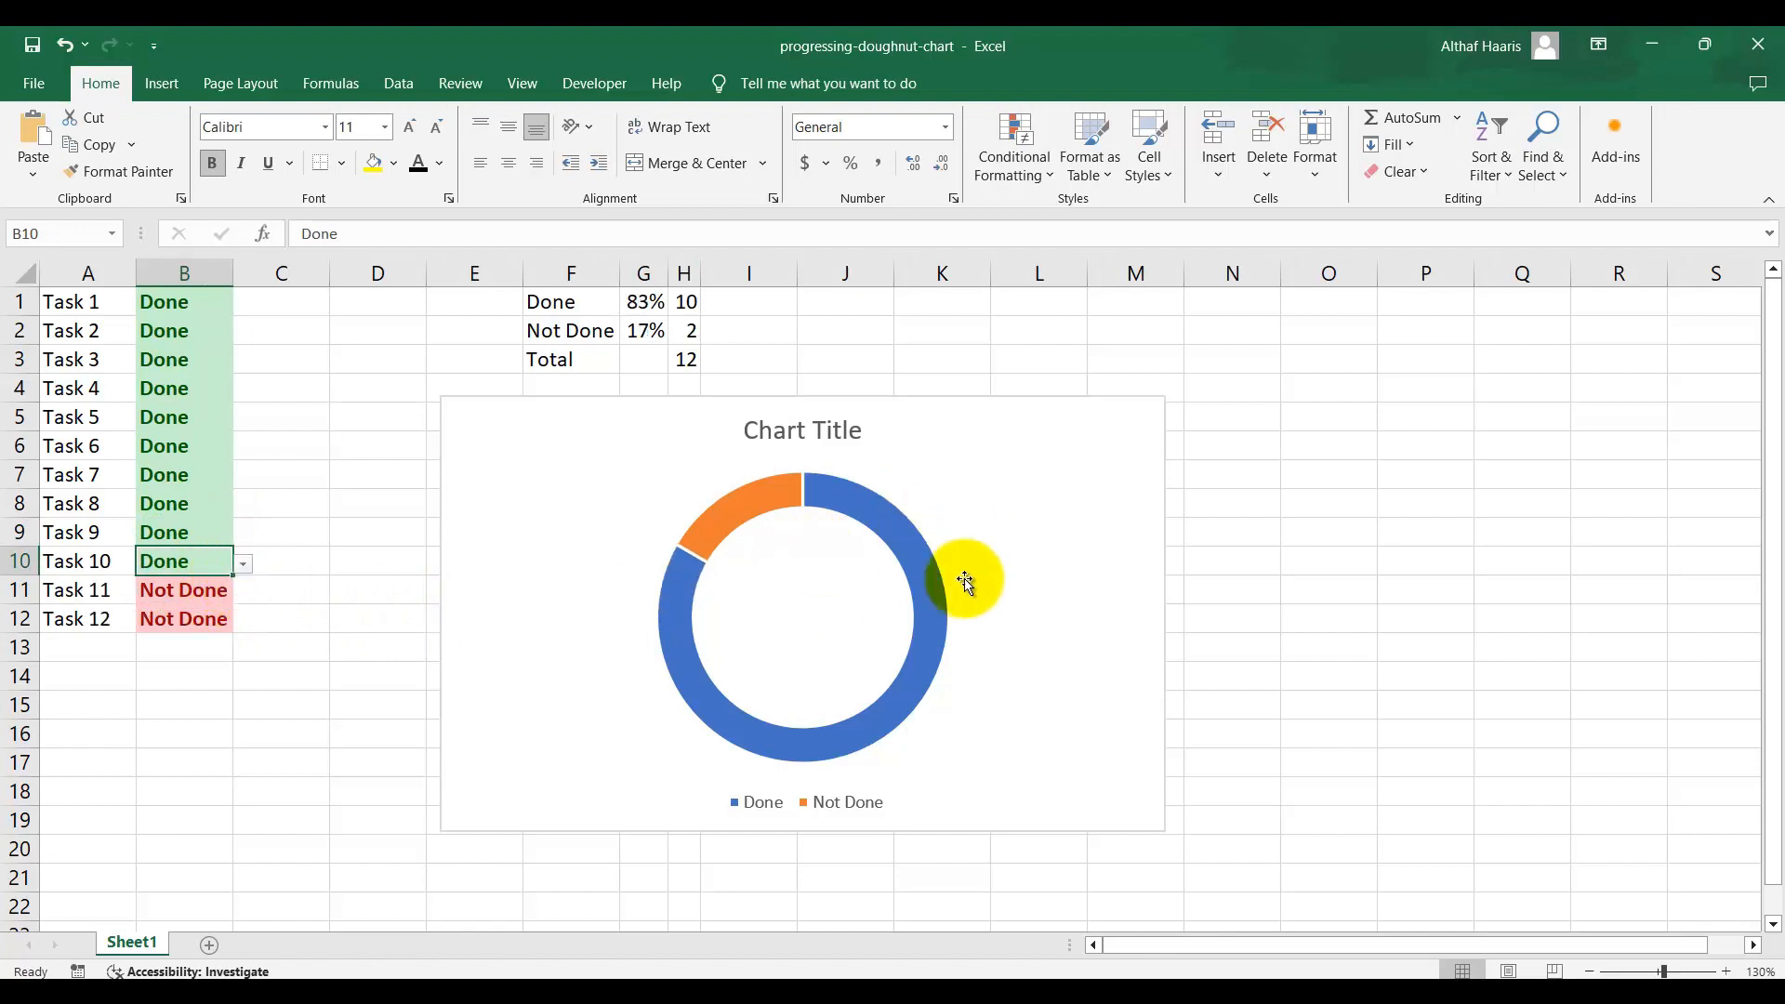
- Set the status of Task 11 in cell B11 to Done
{"action": "left_click", "coordinate": [190, 589]}
{"action": "left_click", "coordinate": [241, 593]}
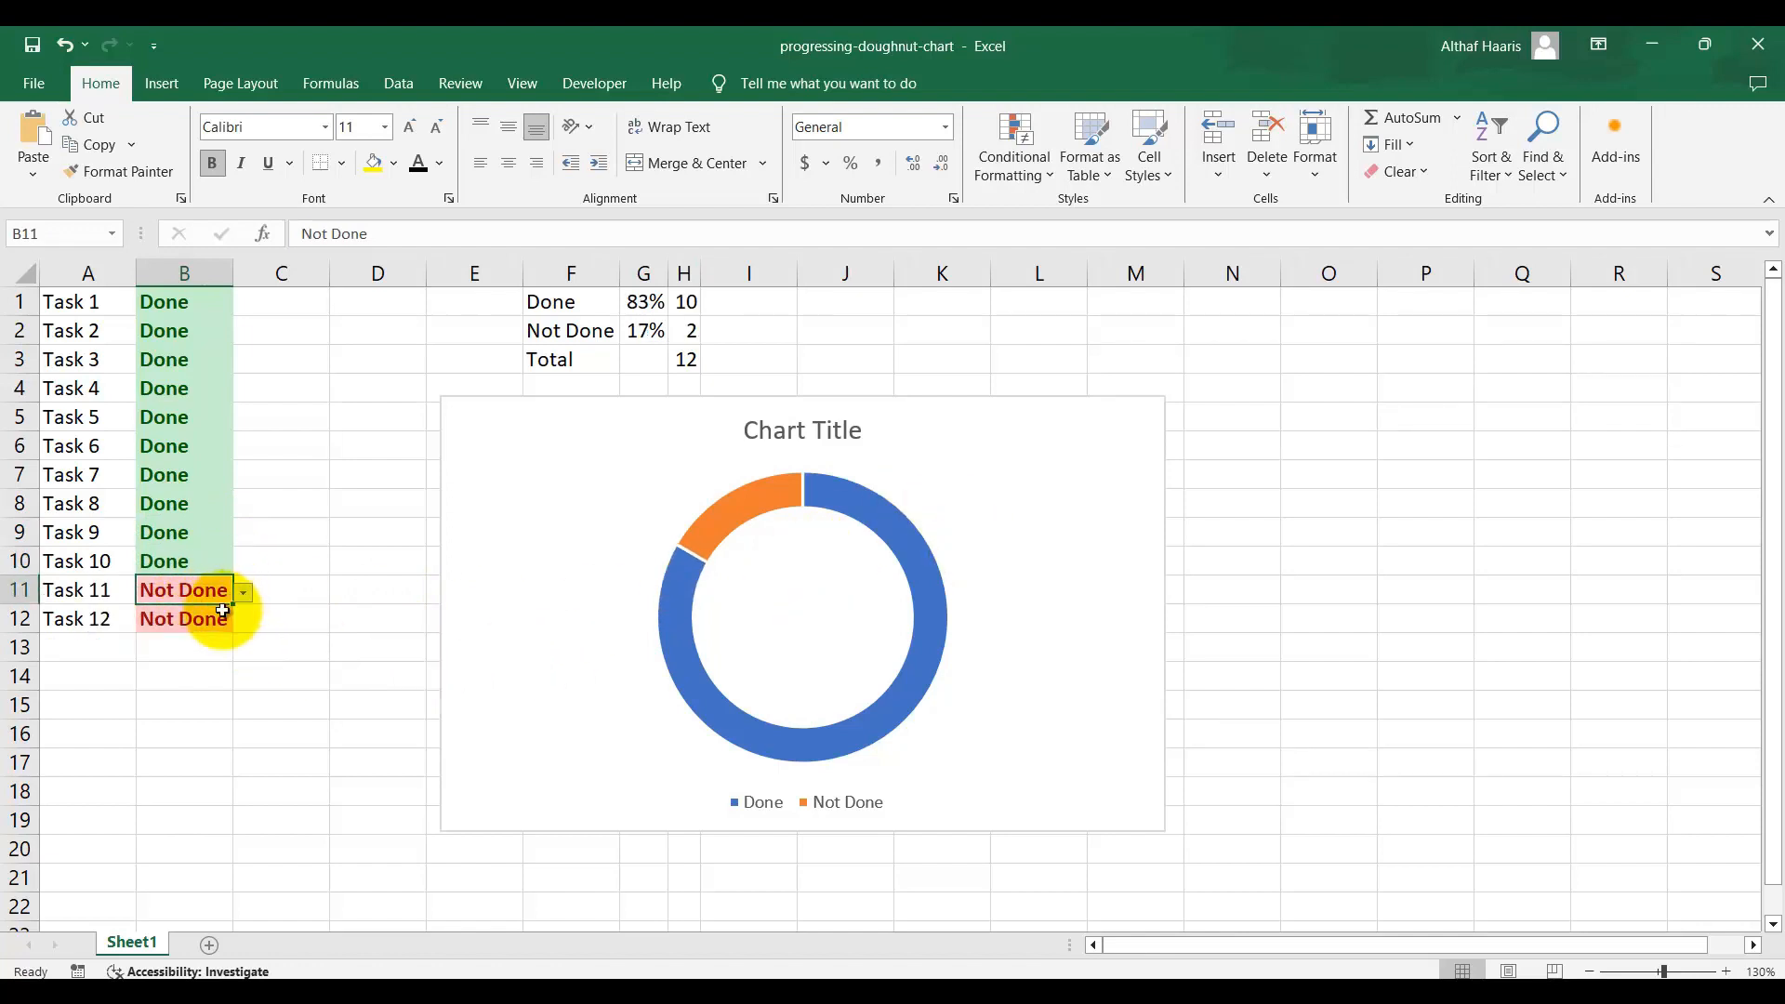
{"action": "left_click", "coordinate": [232, 612]}
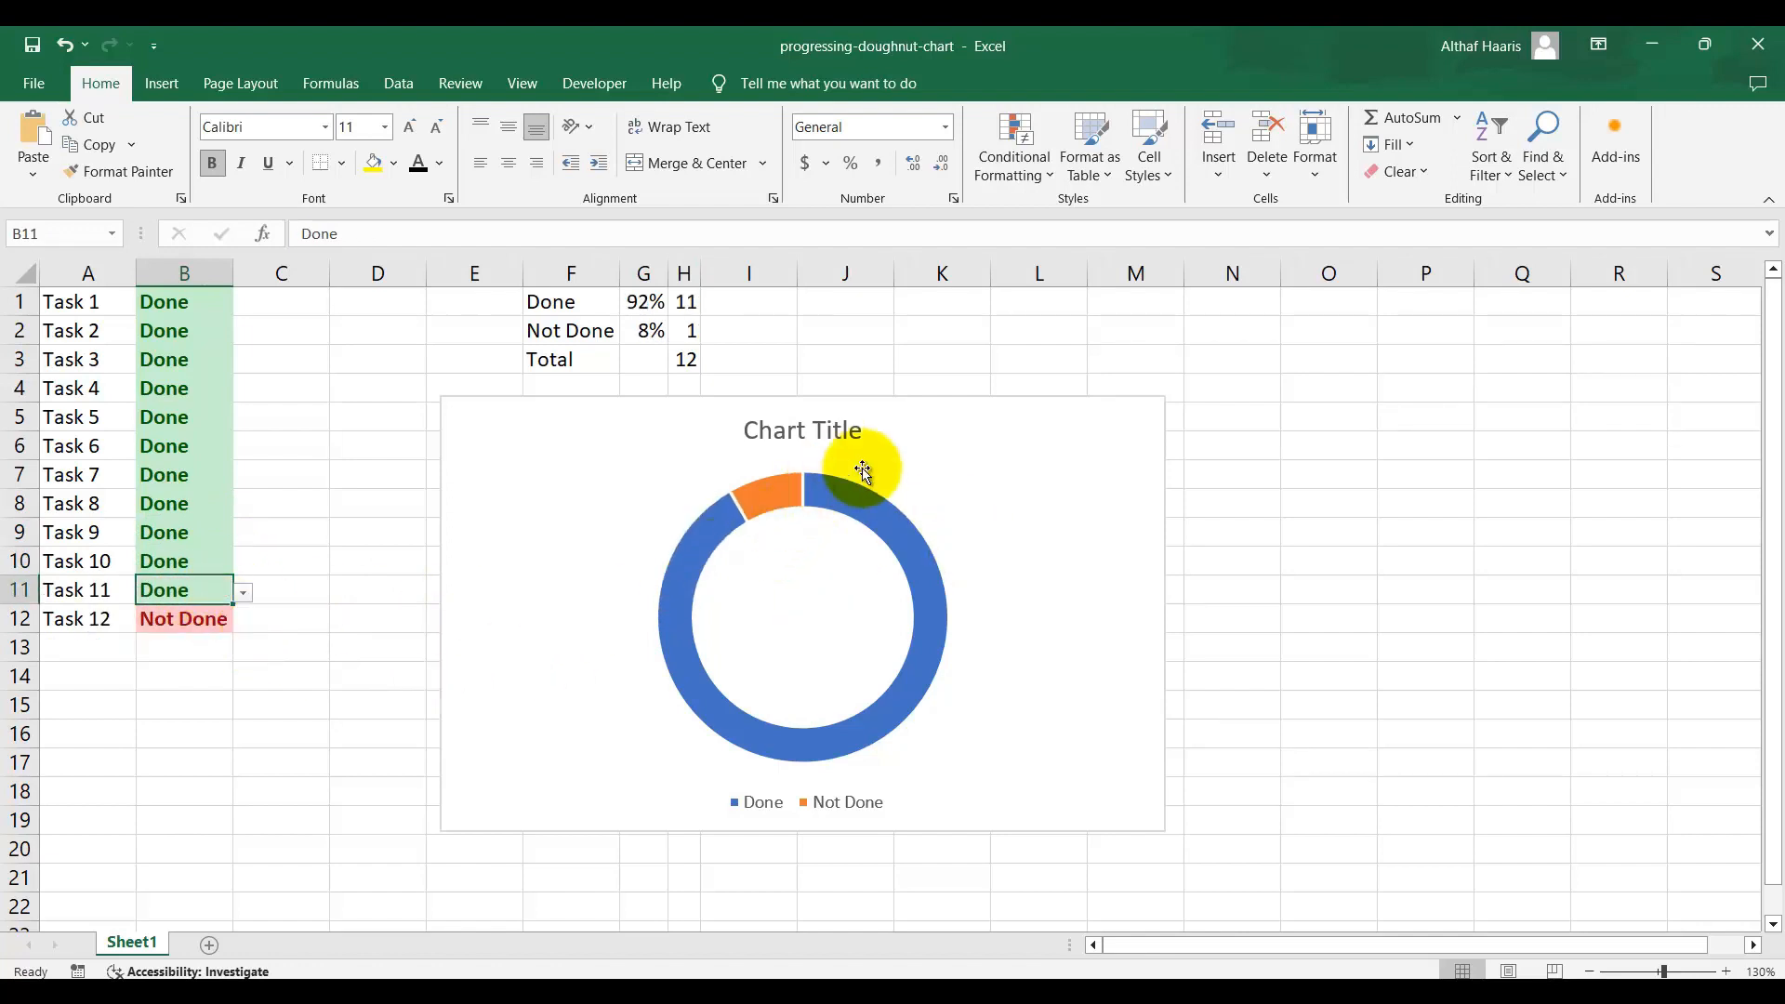
- Set the statuses of Task 11 and Task 10 back to Not Done in cells B11 and B10
{"action": "left_click", "coordinate": [239, 596]}
{"action": "left_click", "coordinate": [214, 613]}
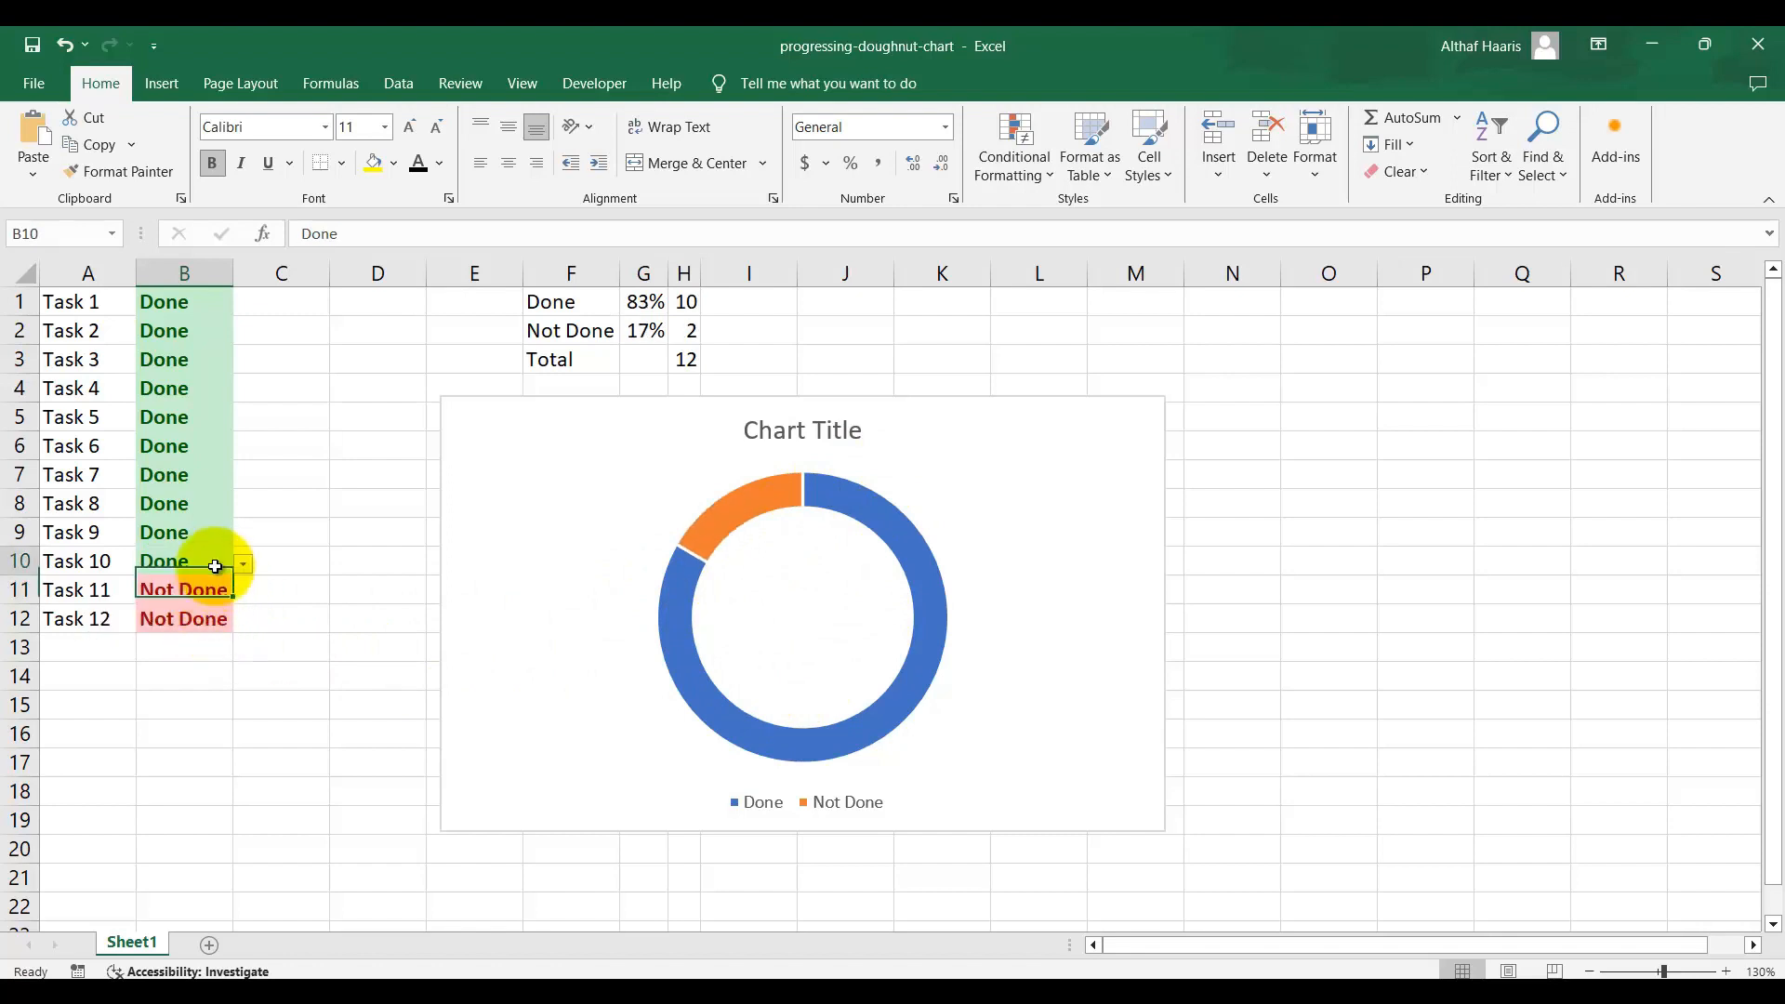
{"action": "left_click", "coordinate": [242, 563]}
{"action": "left_click", "coordinate": [194, 607]}
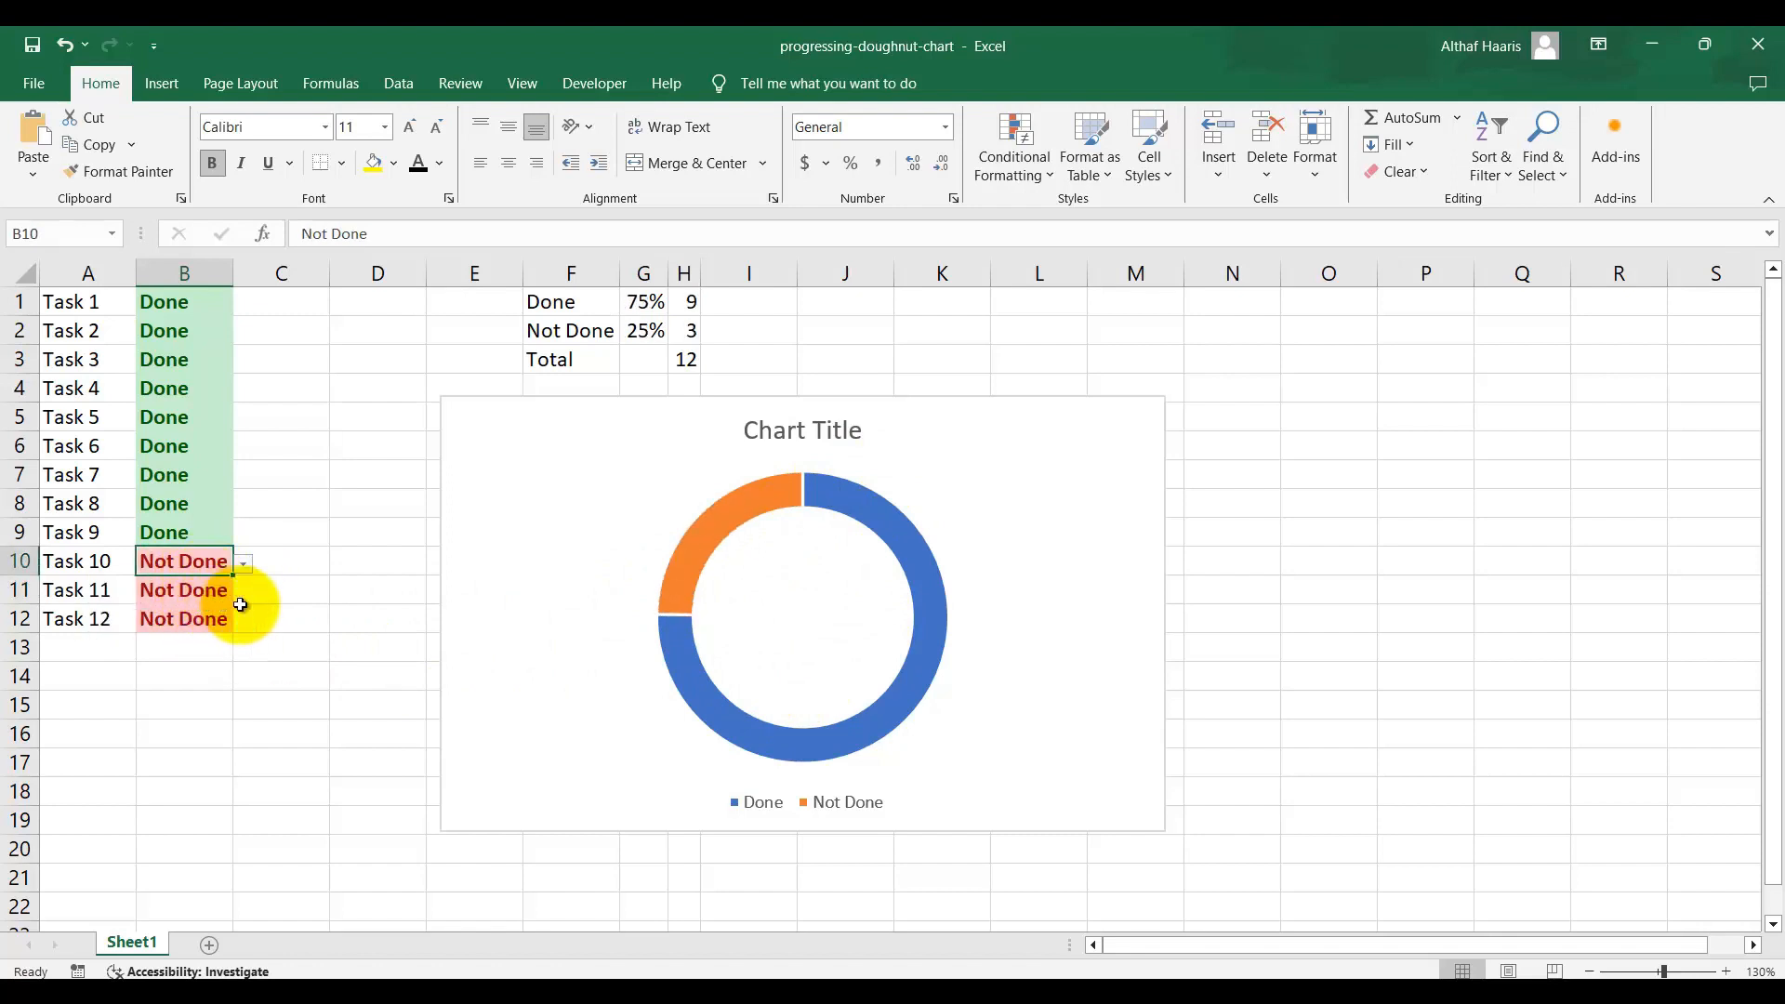
- Fill the doughnut chart's Done segment with the standard green color
{"action": "mouse_move", "coordinate": [882, 540]}
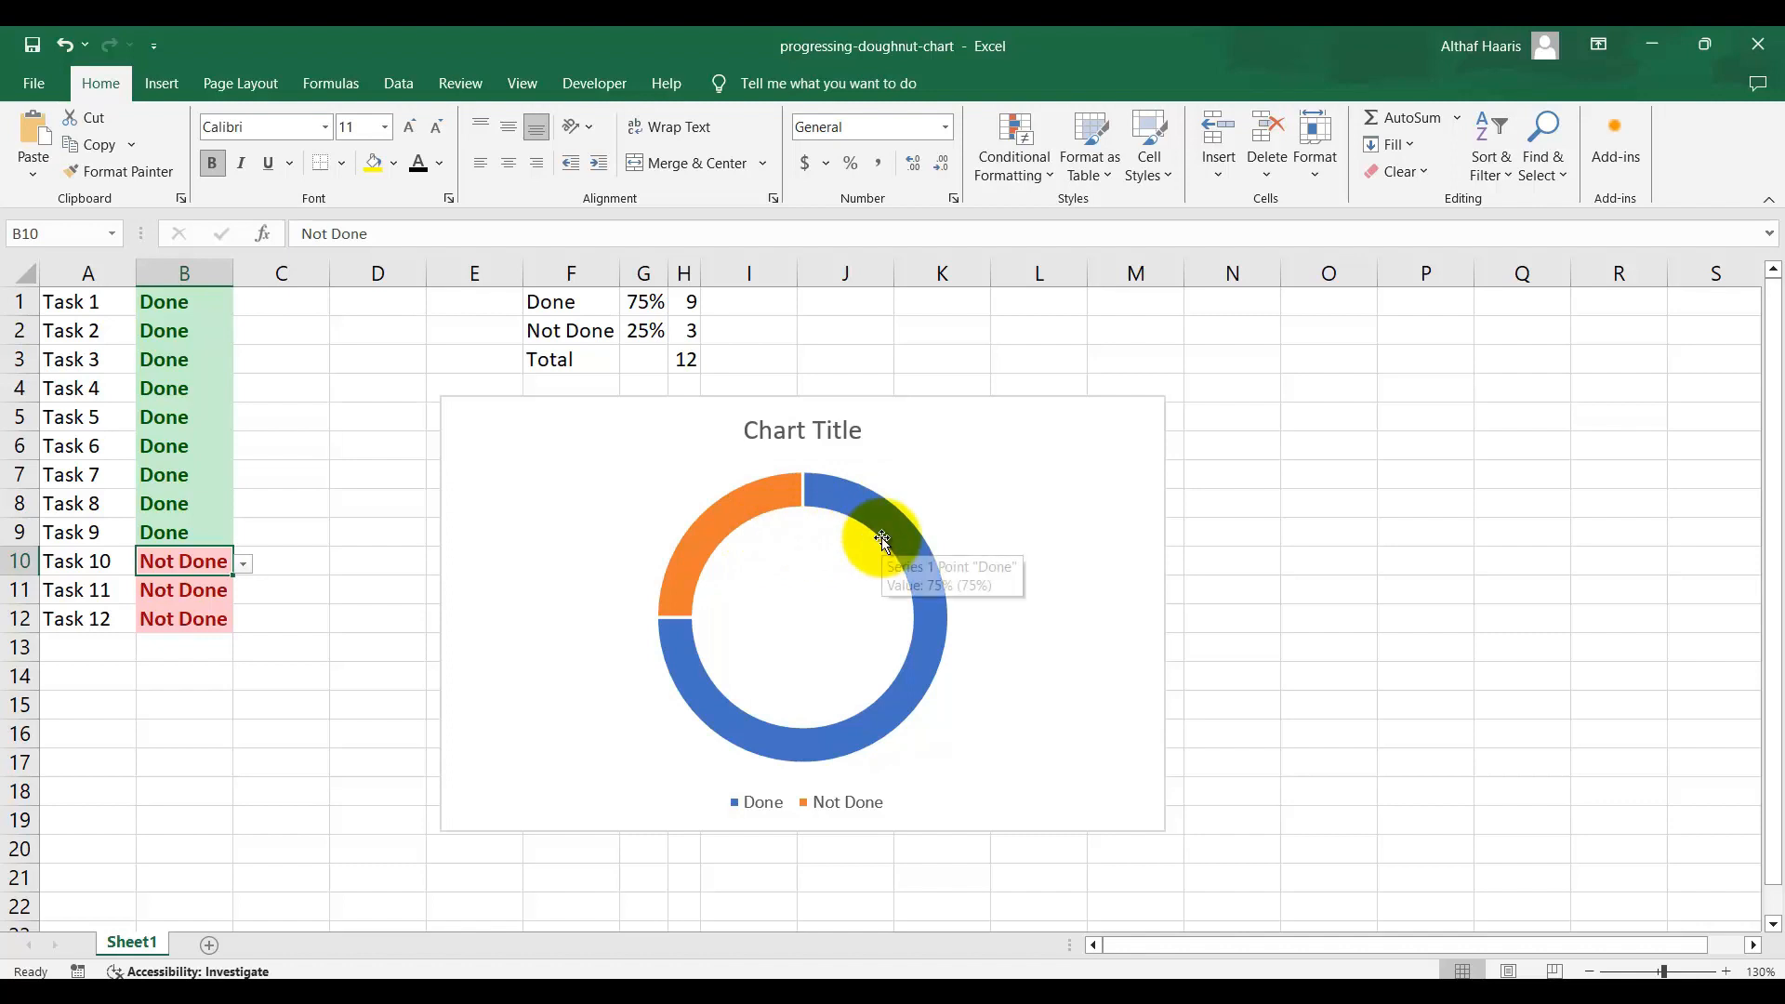
{"action": "left_click", "coordinate": [930, 584]}
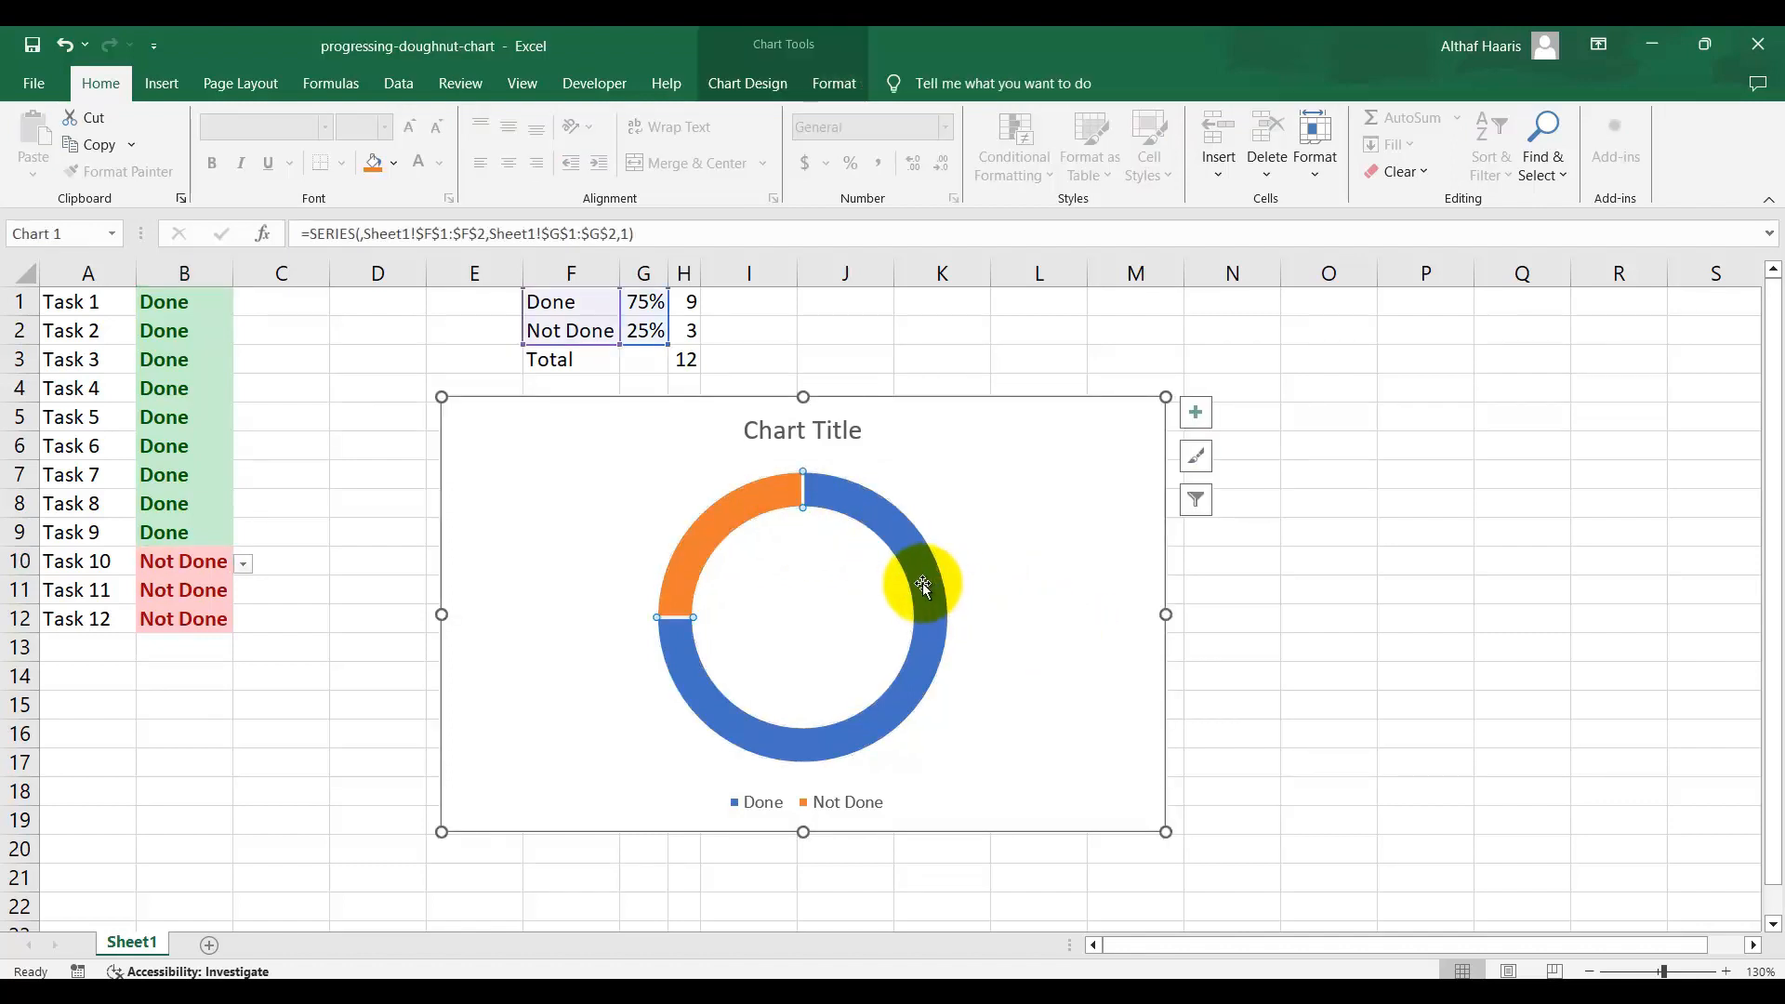
{"action": "left_click", "coordinate": [835, 85]}
{"action": "left_click", "coordinate": [930, 116]}
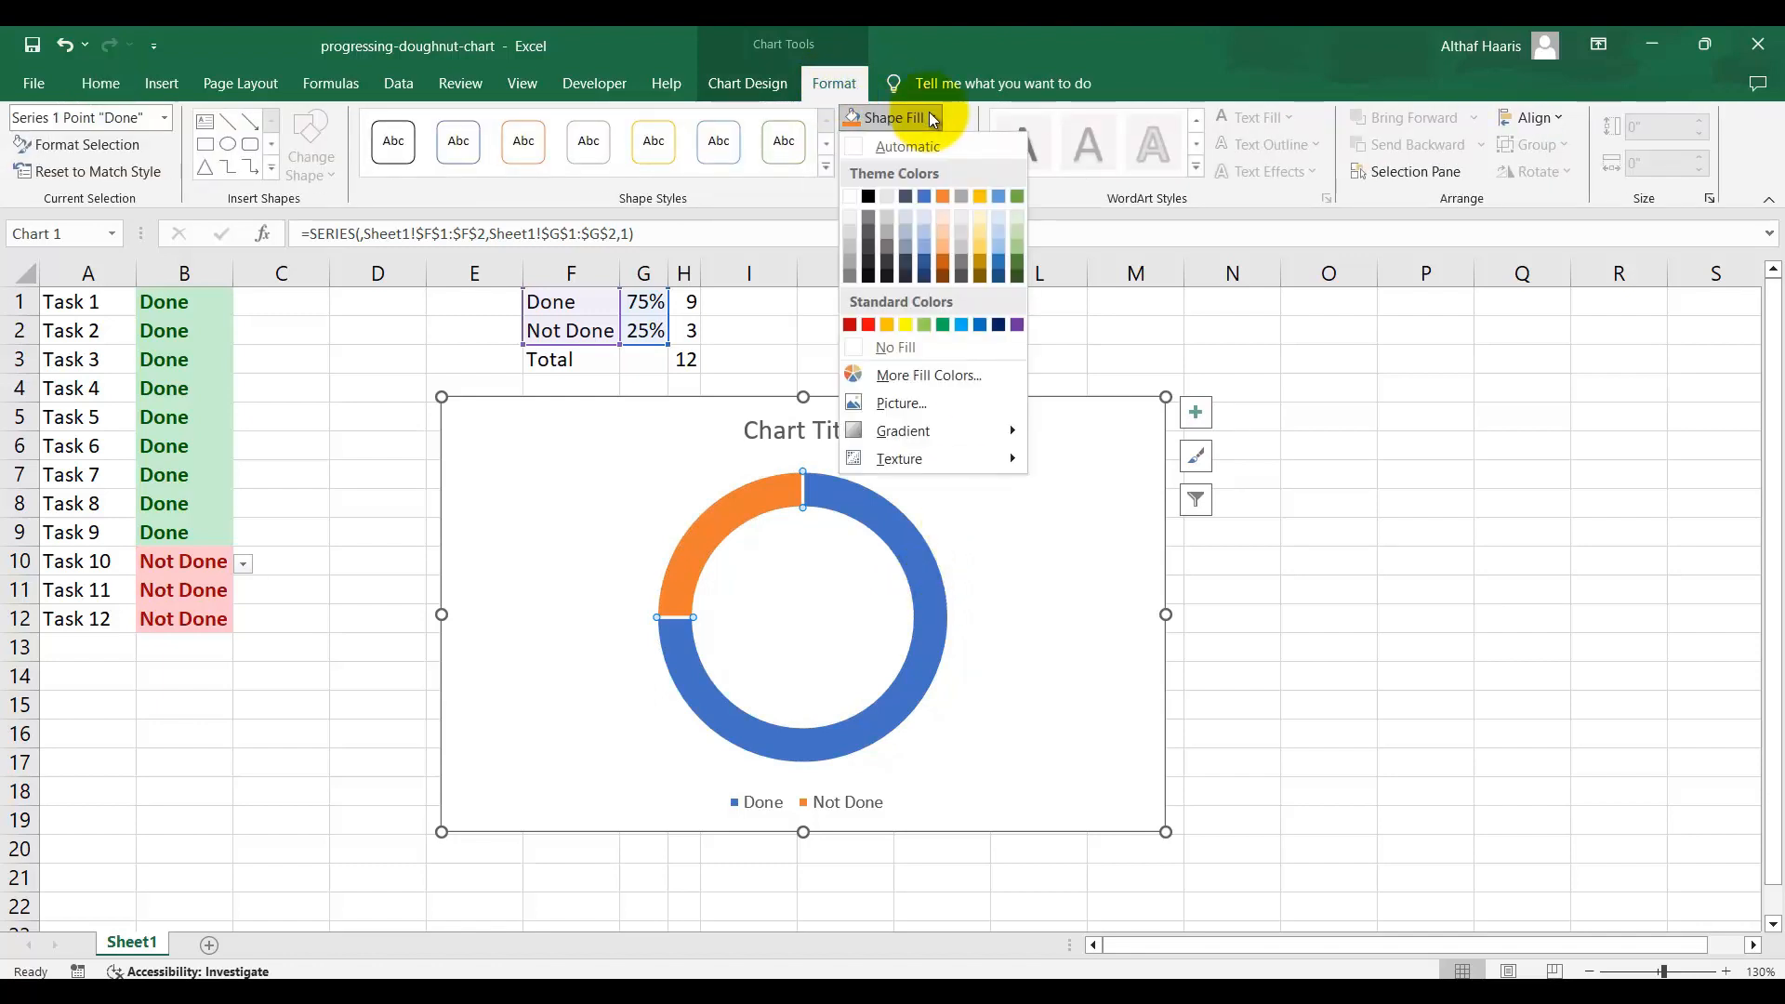
{"action": "left_click", "coordinate": [943, 326]}
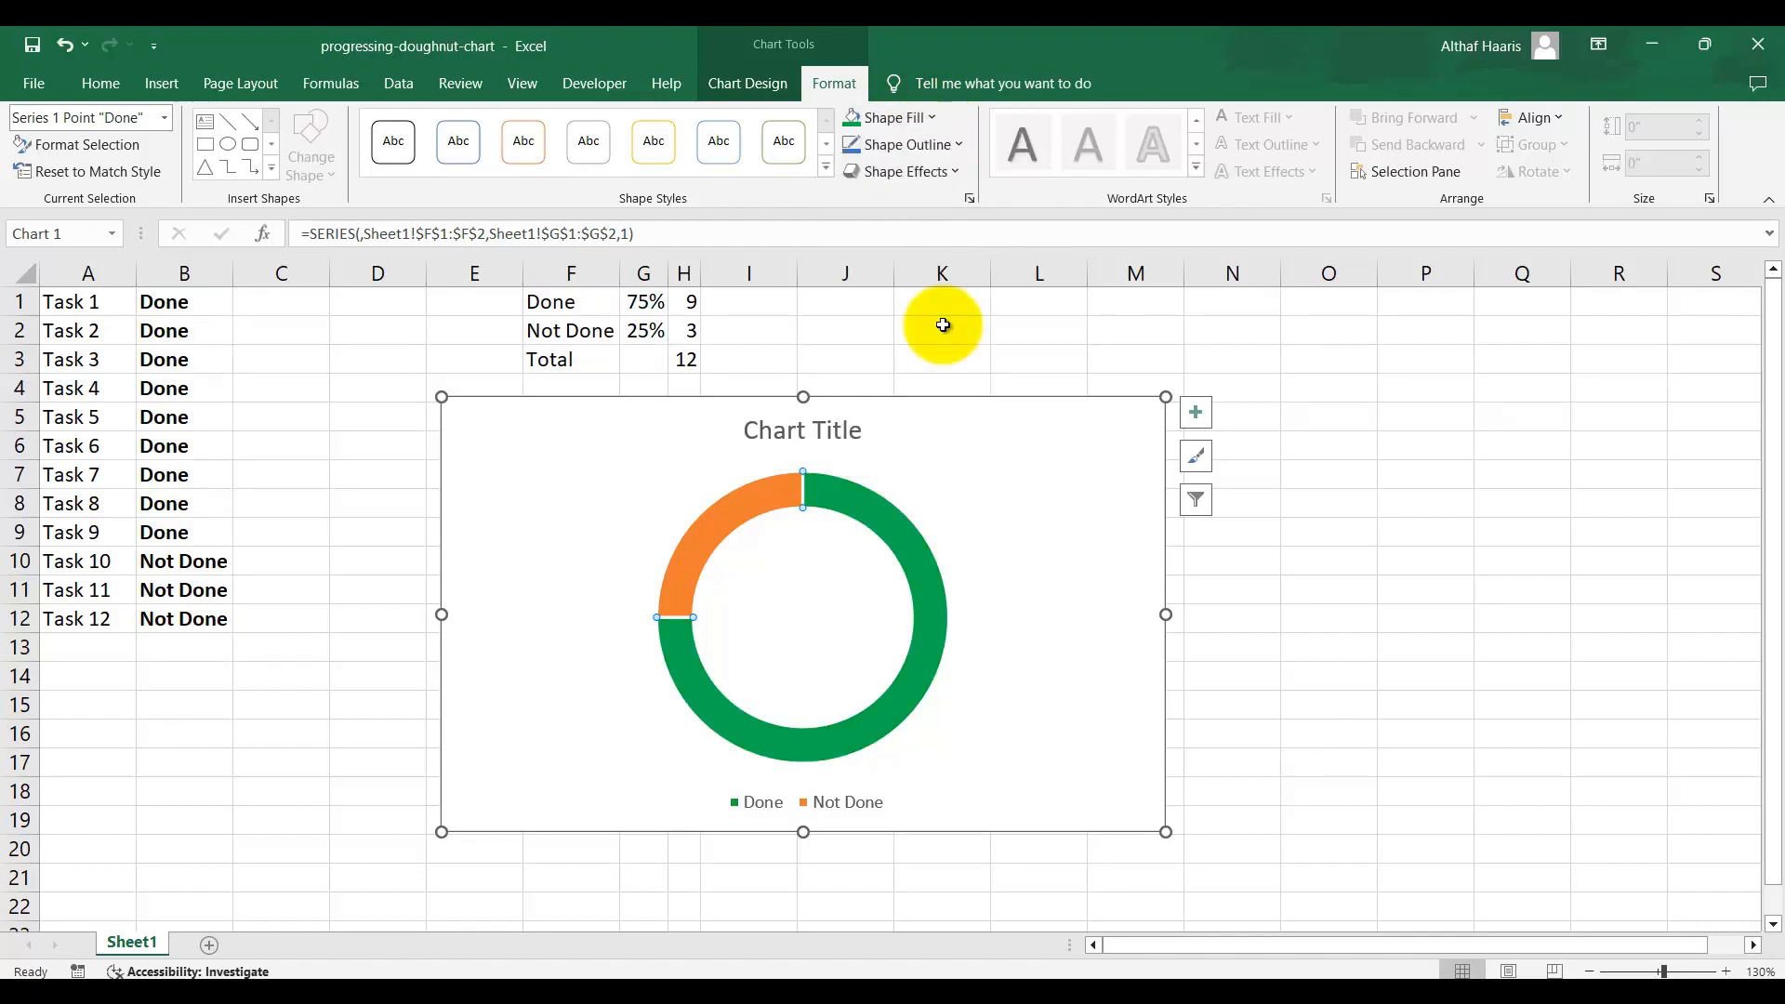
- Fill the chart's Not Done segment with the standard red color and remove the chart title
{"action": "left_click", "coordinate": [720, 513]}
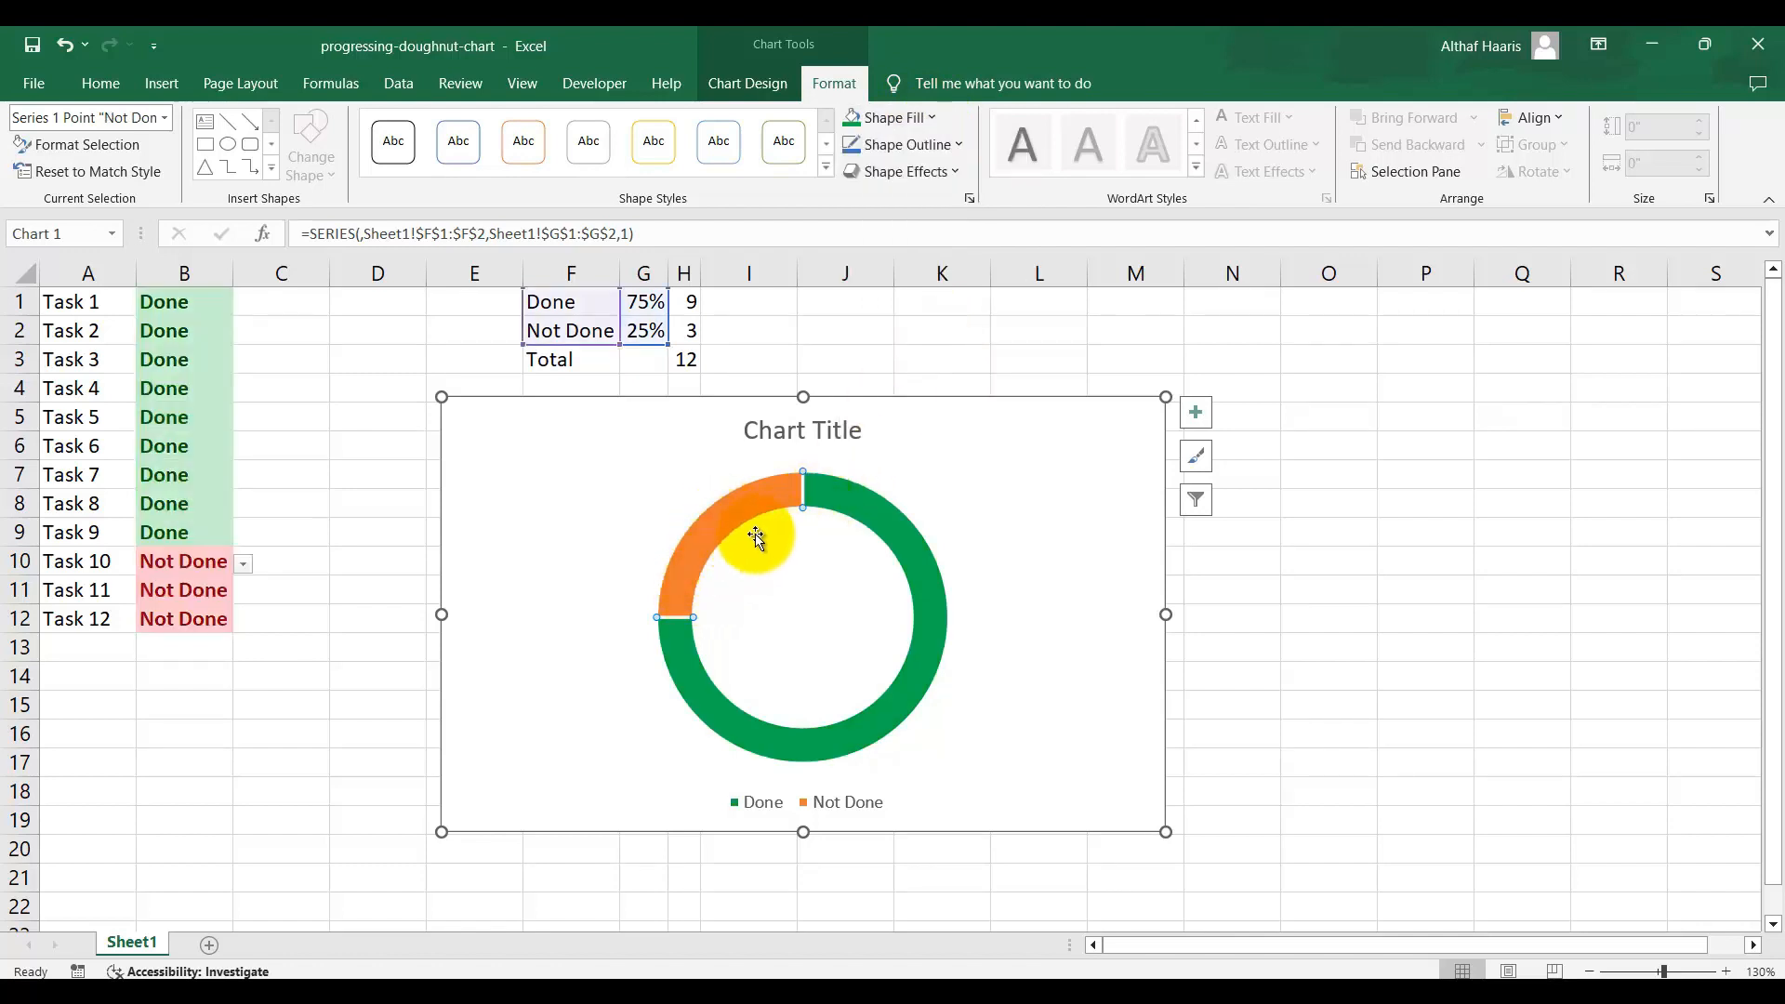
{"action": "left_click", "coordinate": [933, 119]}
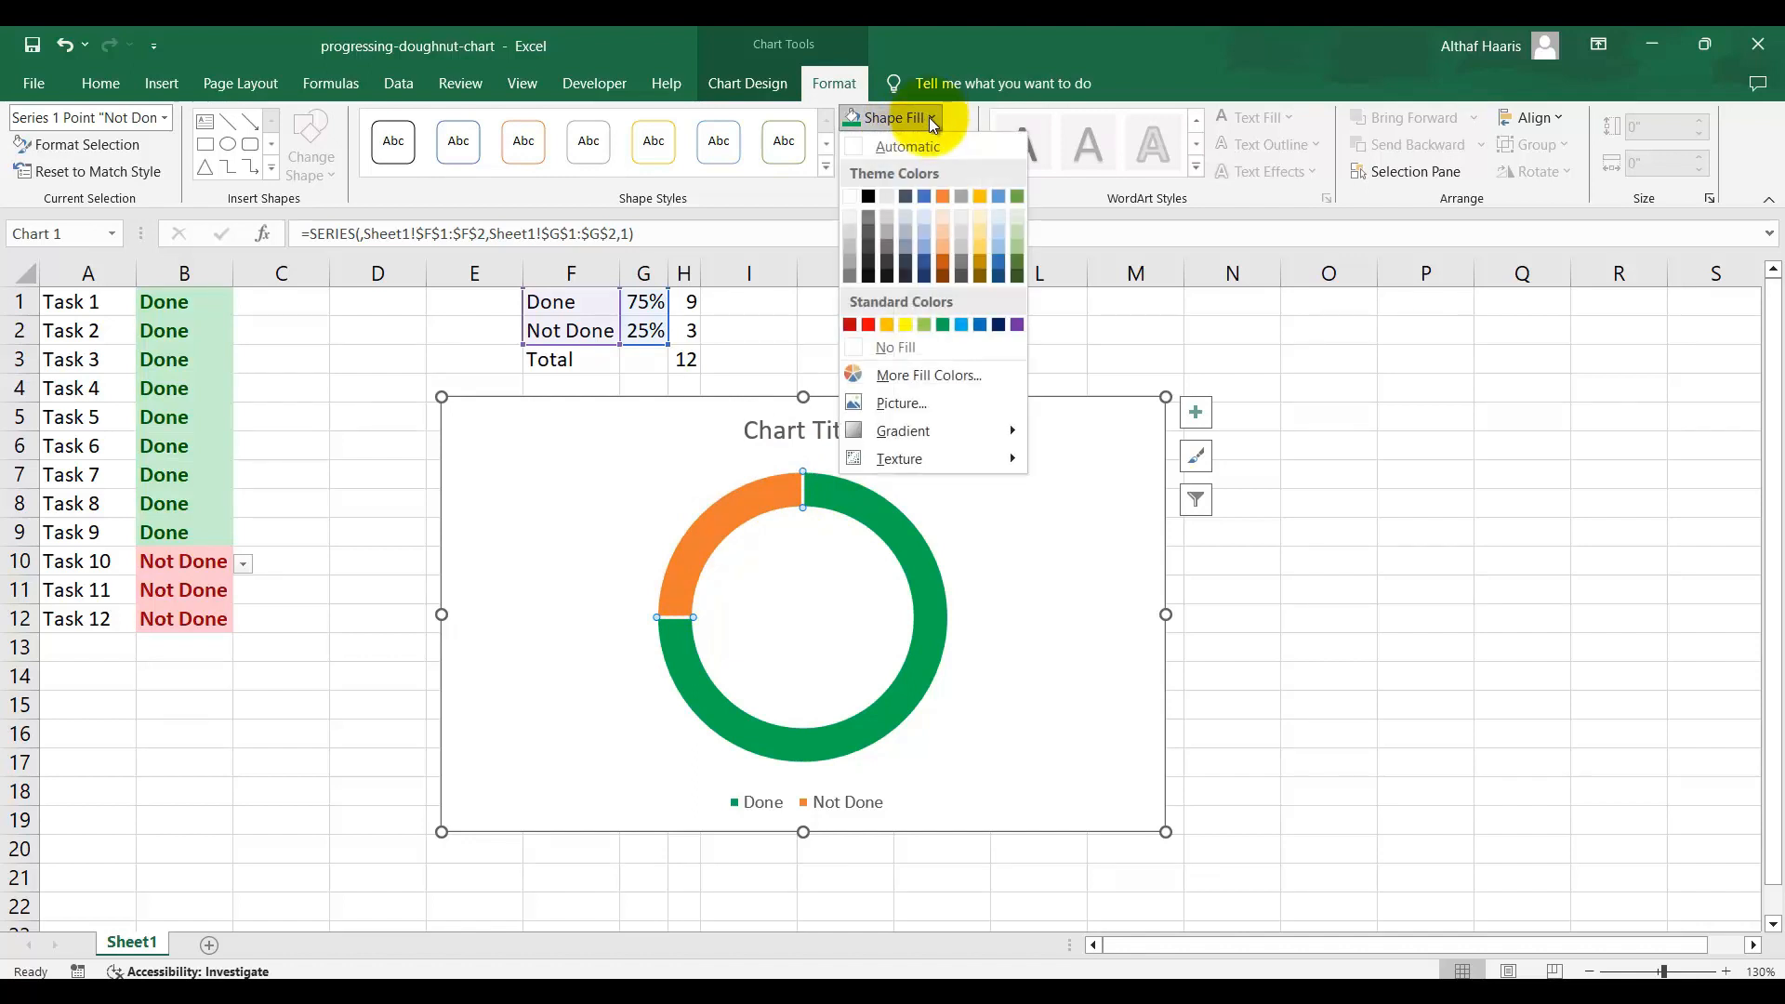
{"action": "left_click", "coordinate": [869, 324]}
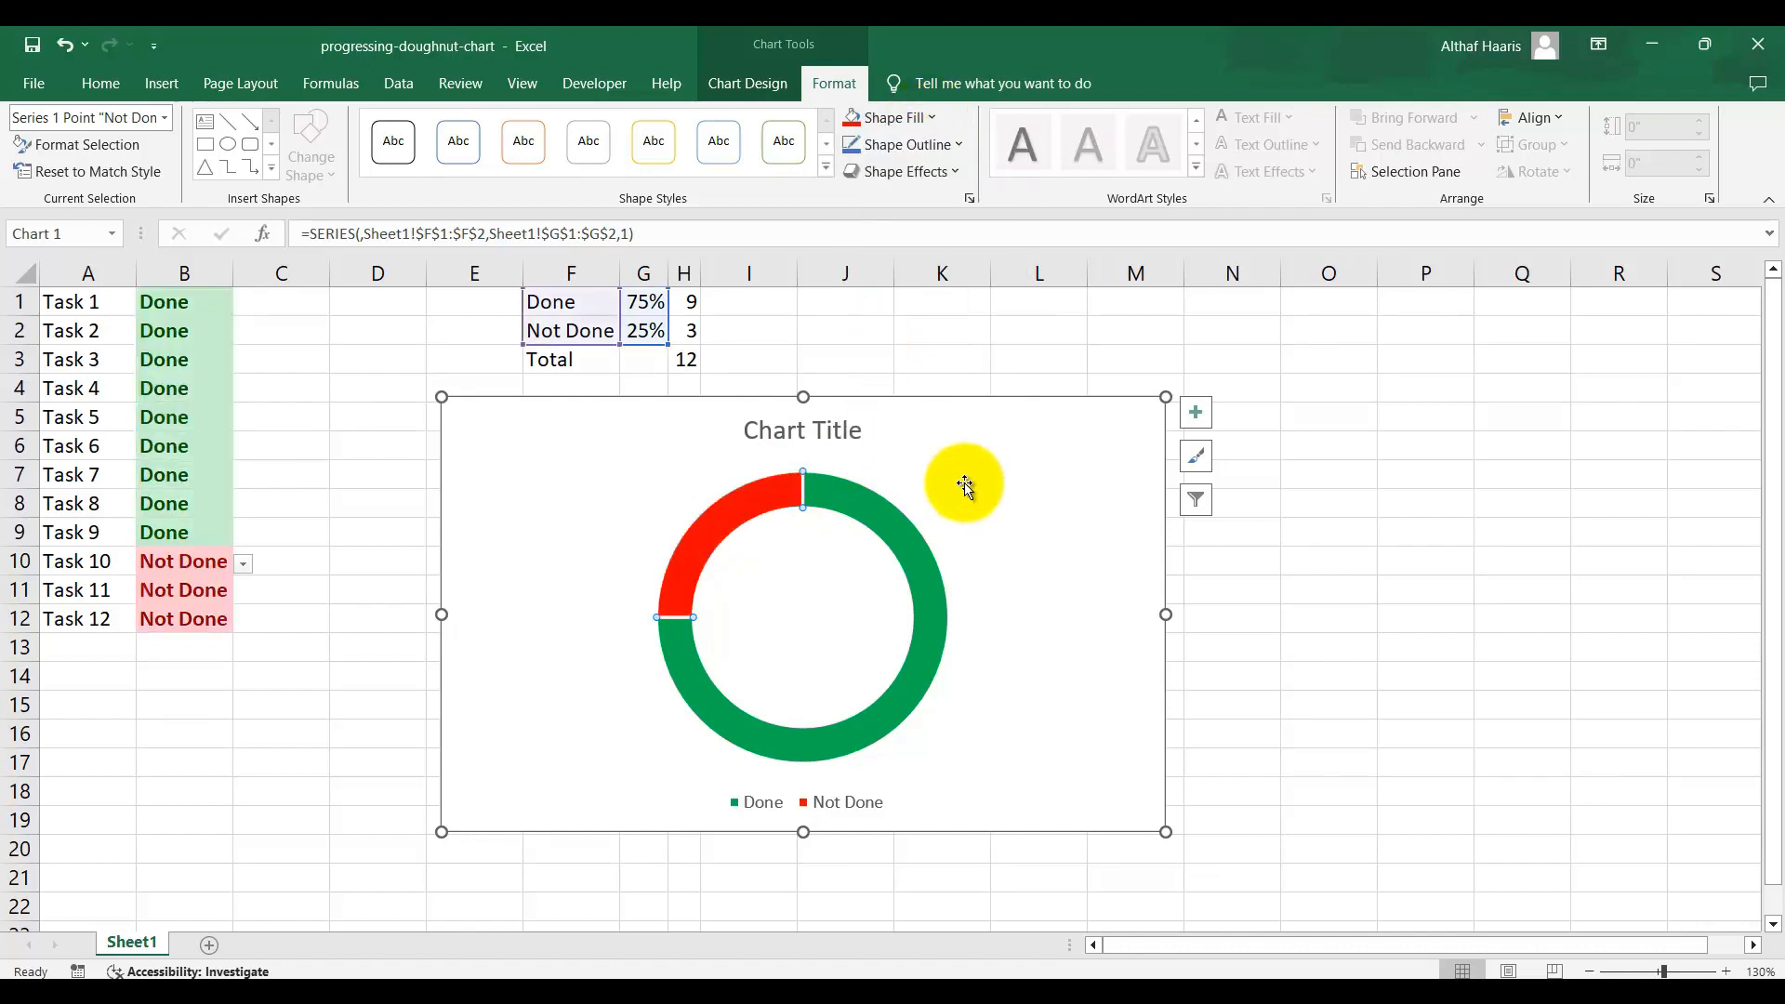
{"action": "left_click", "coordinate": [1196, 412]}
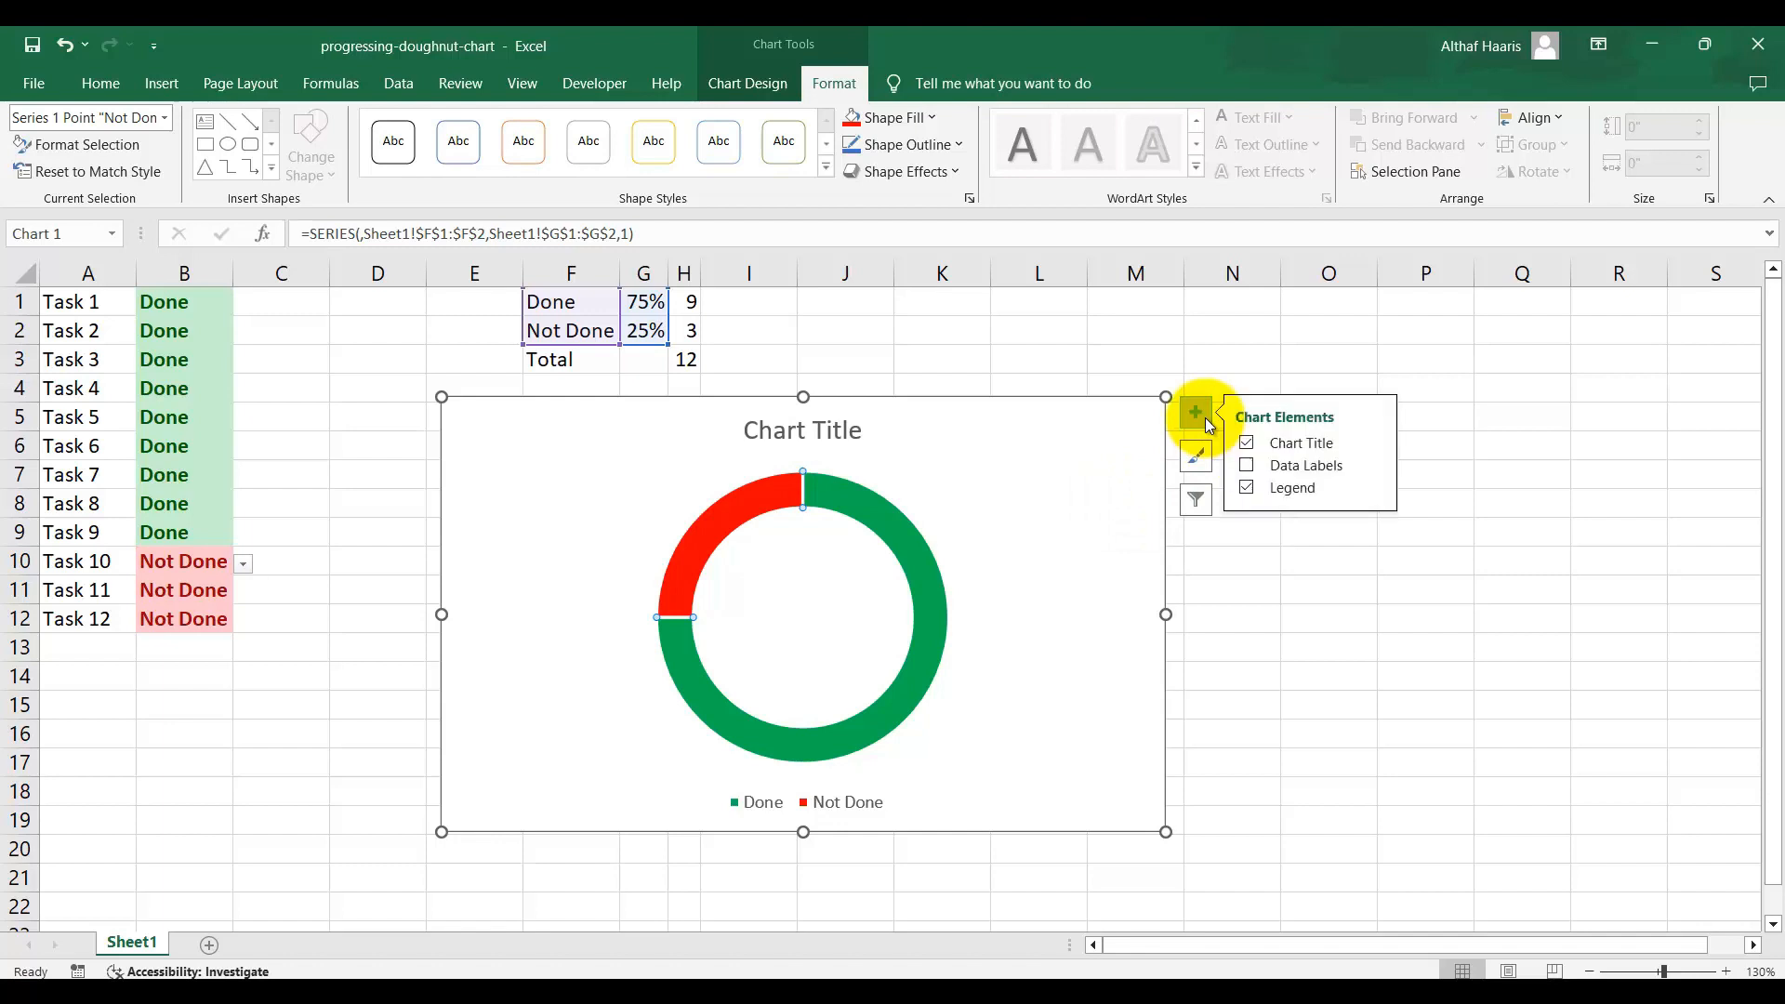
{"action": "left_click", "coordinate": [1247, 444]}
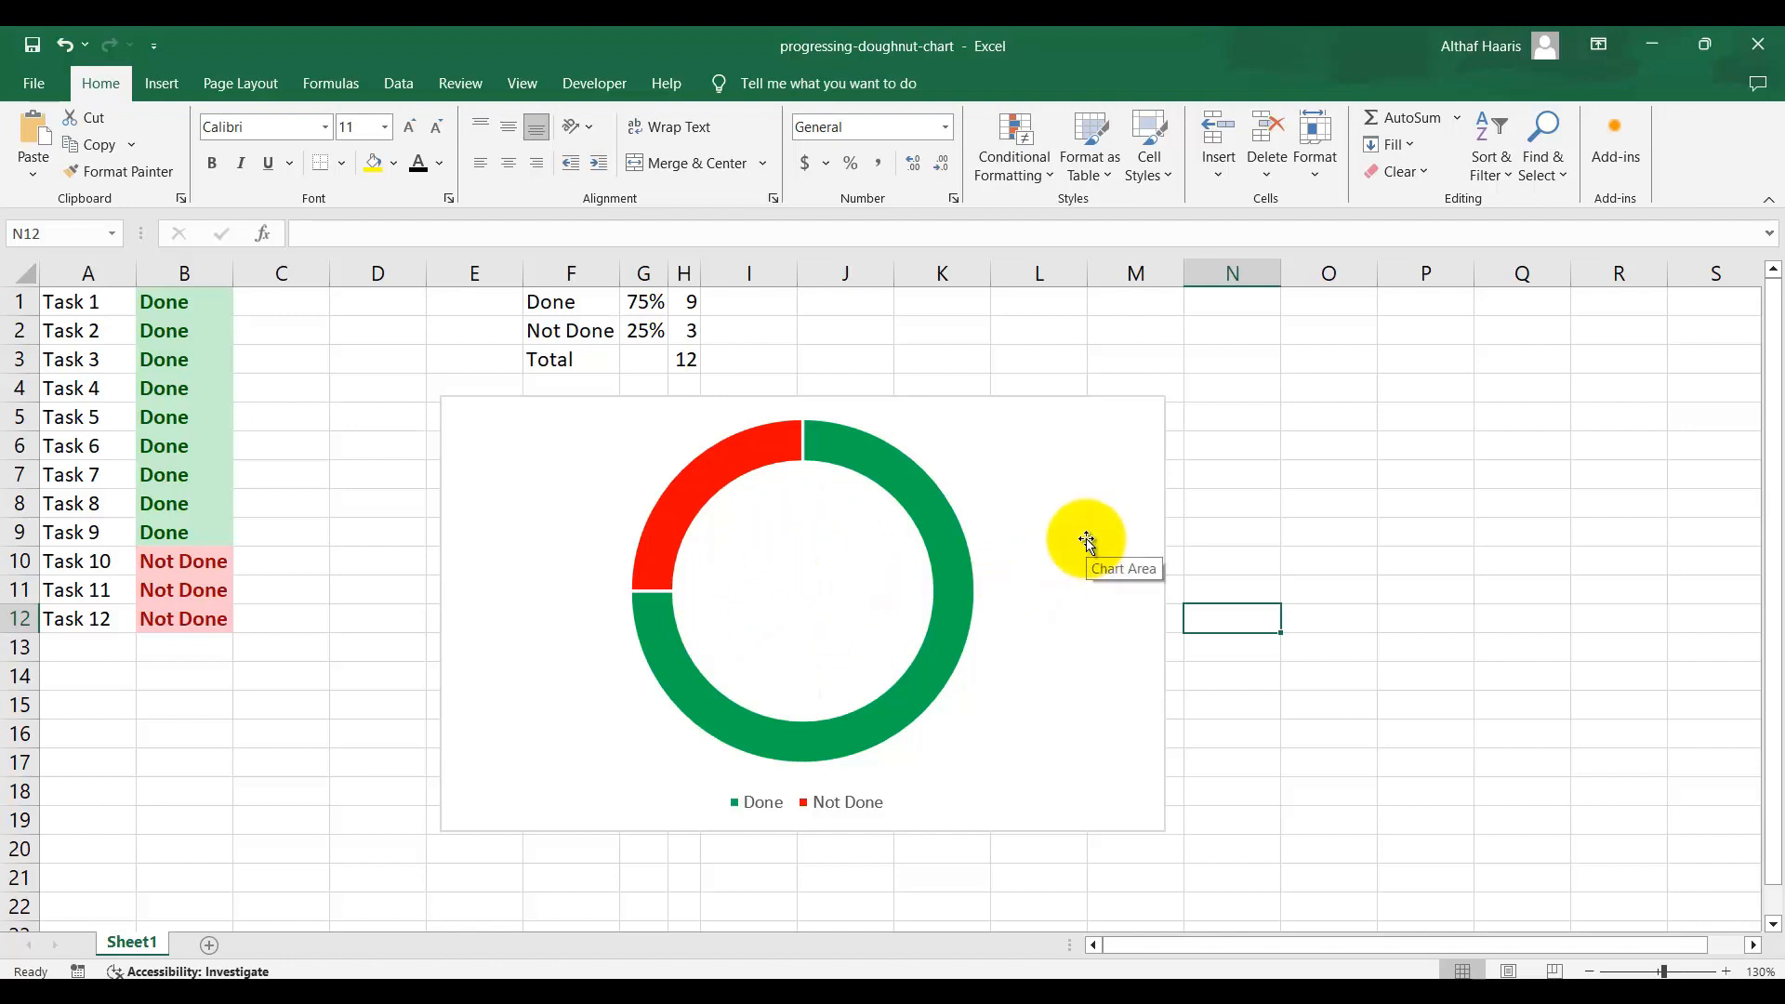
- Insert a text box inside the chart, in the empty center of the doughnut ring
{"action": "left_click", "coordinate": [1086, 539]}
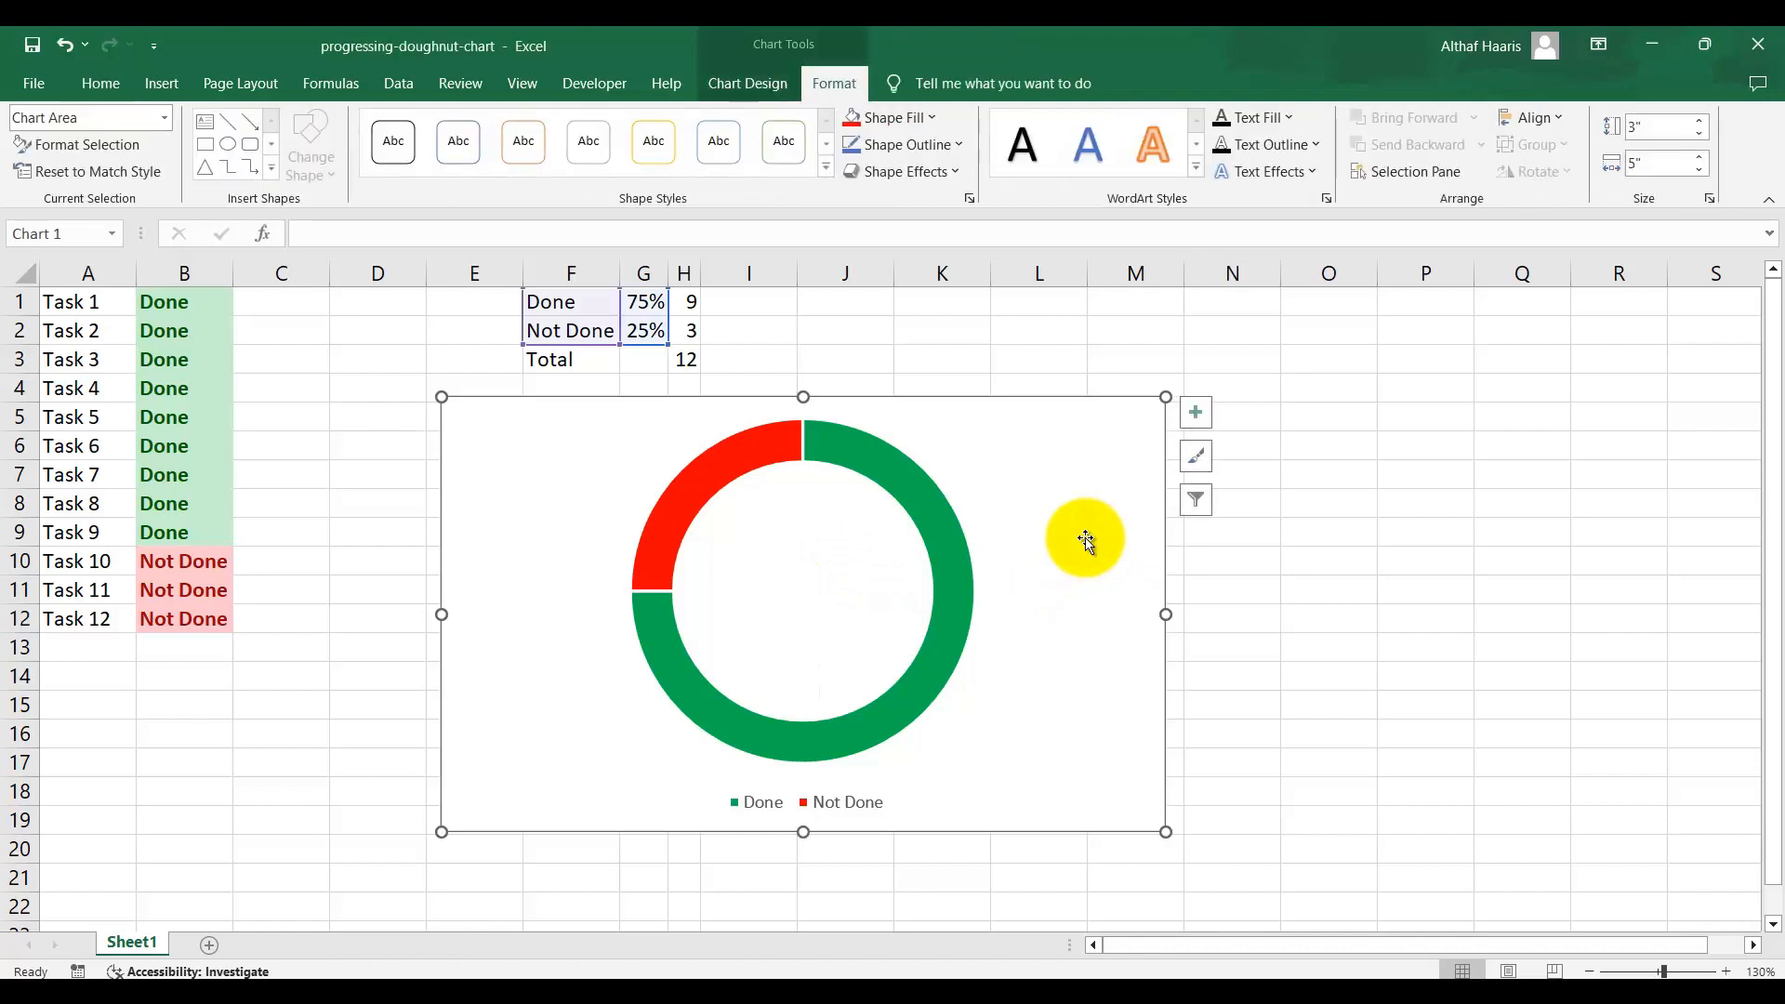
{"action": "left_click", "coordinate": [152, 87]}
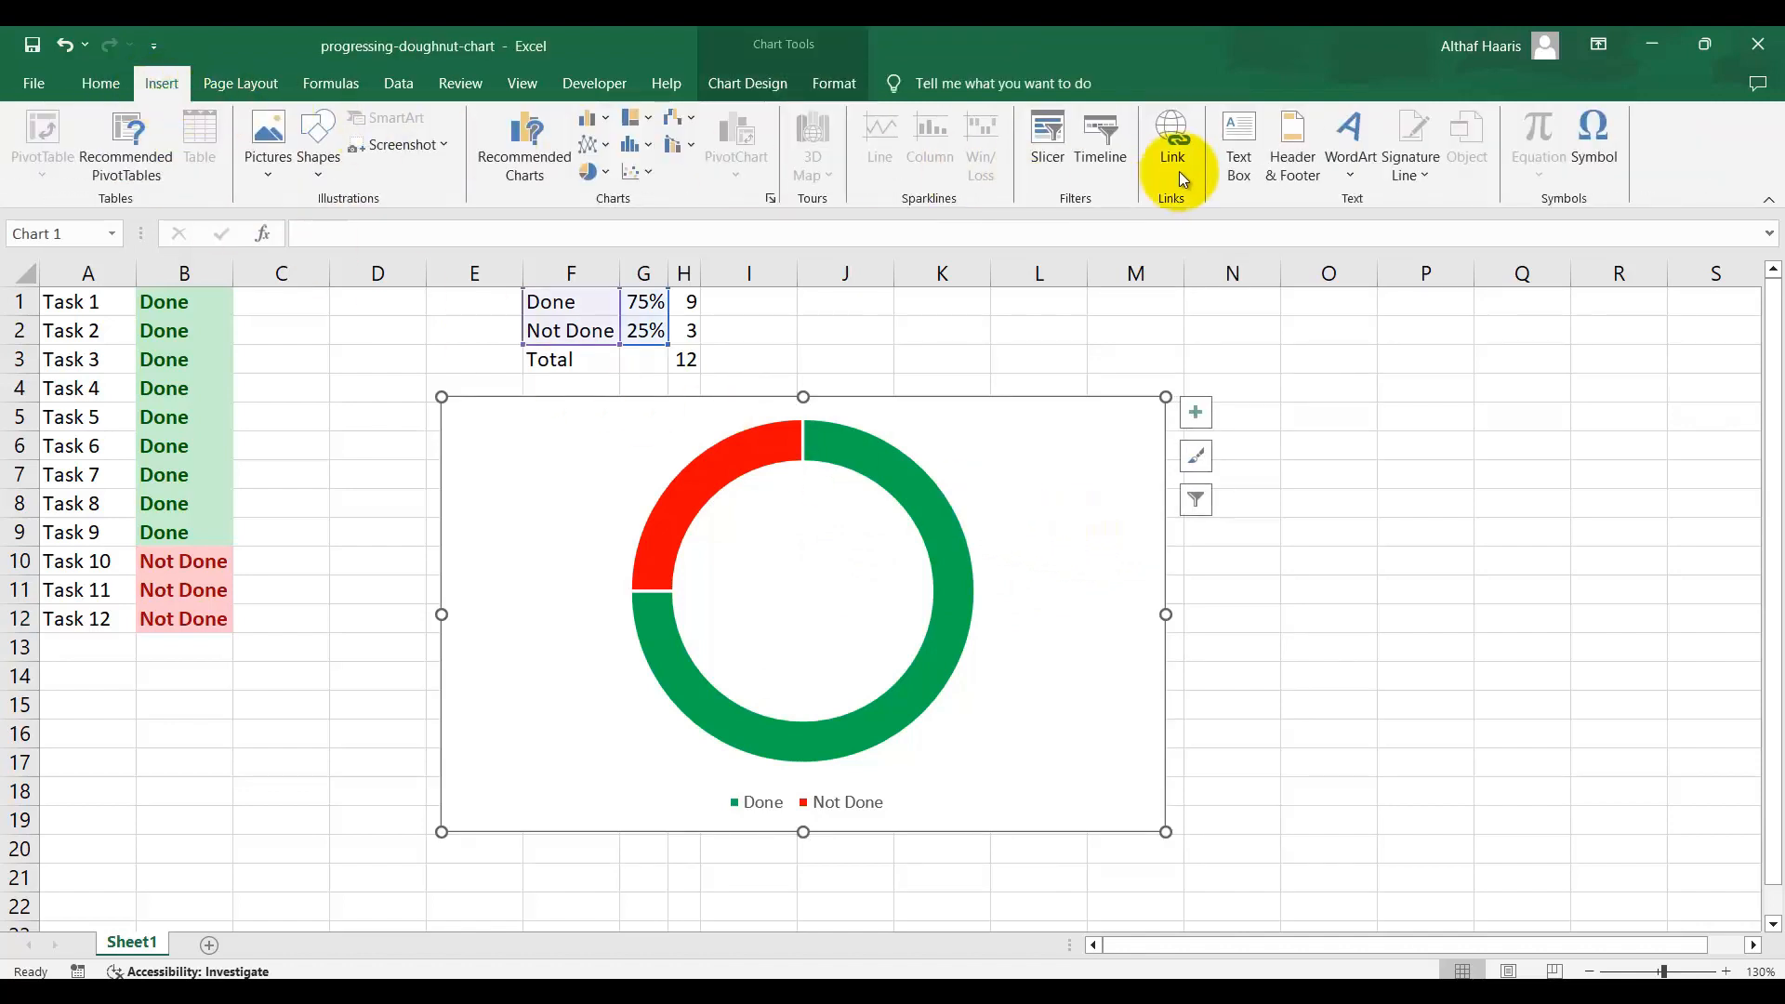
{"action": "left_click", "coordinate": [310, 169]}
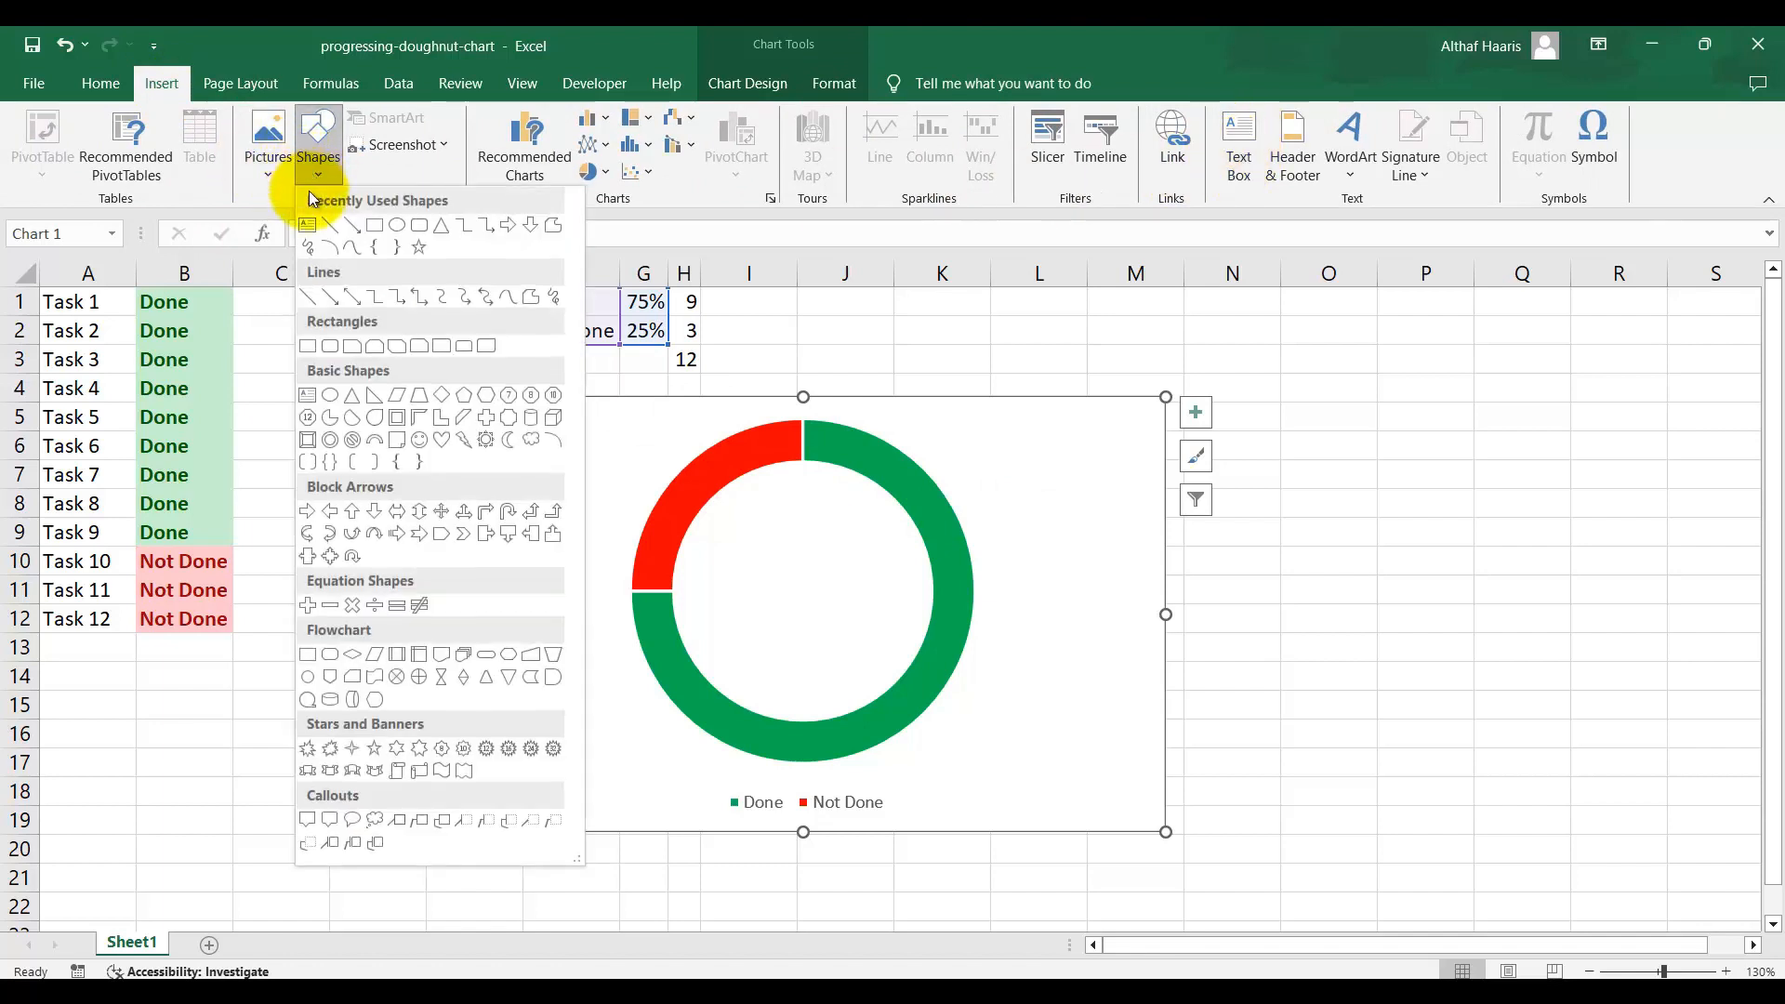
{"action": "left_click", "coordinate": [308, 226]}
{"action": "left_click_drag", "start_coordinate": [708, 561], "coordinate": [893, 628]}
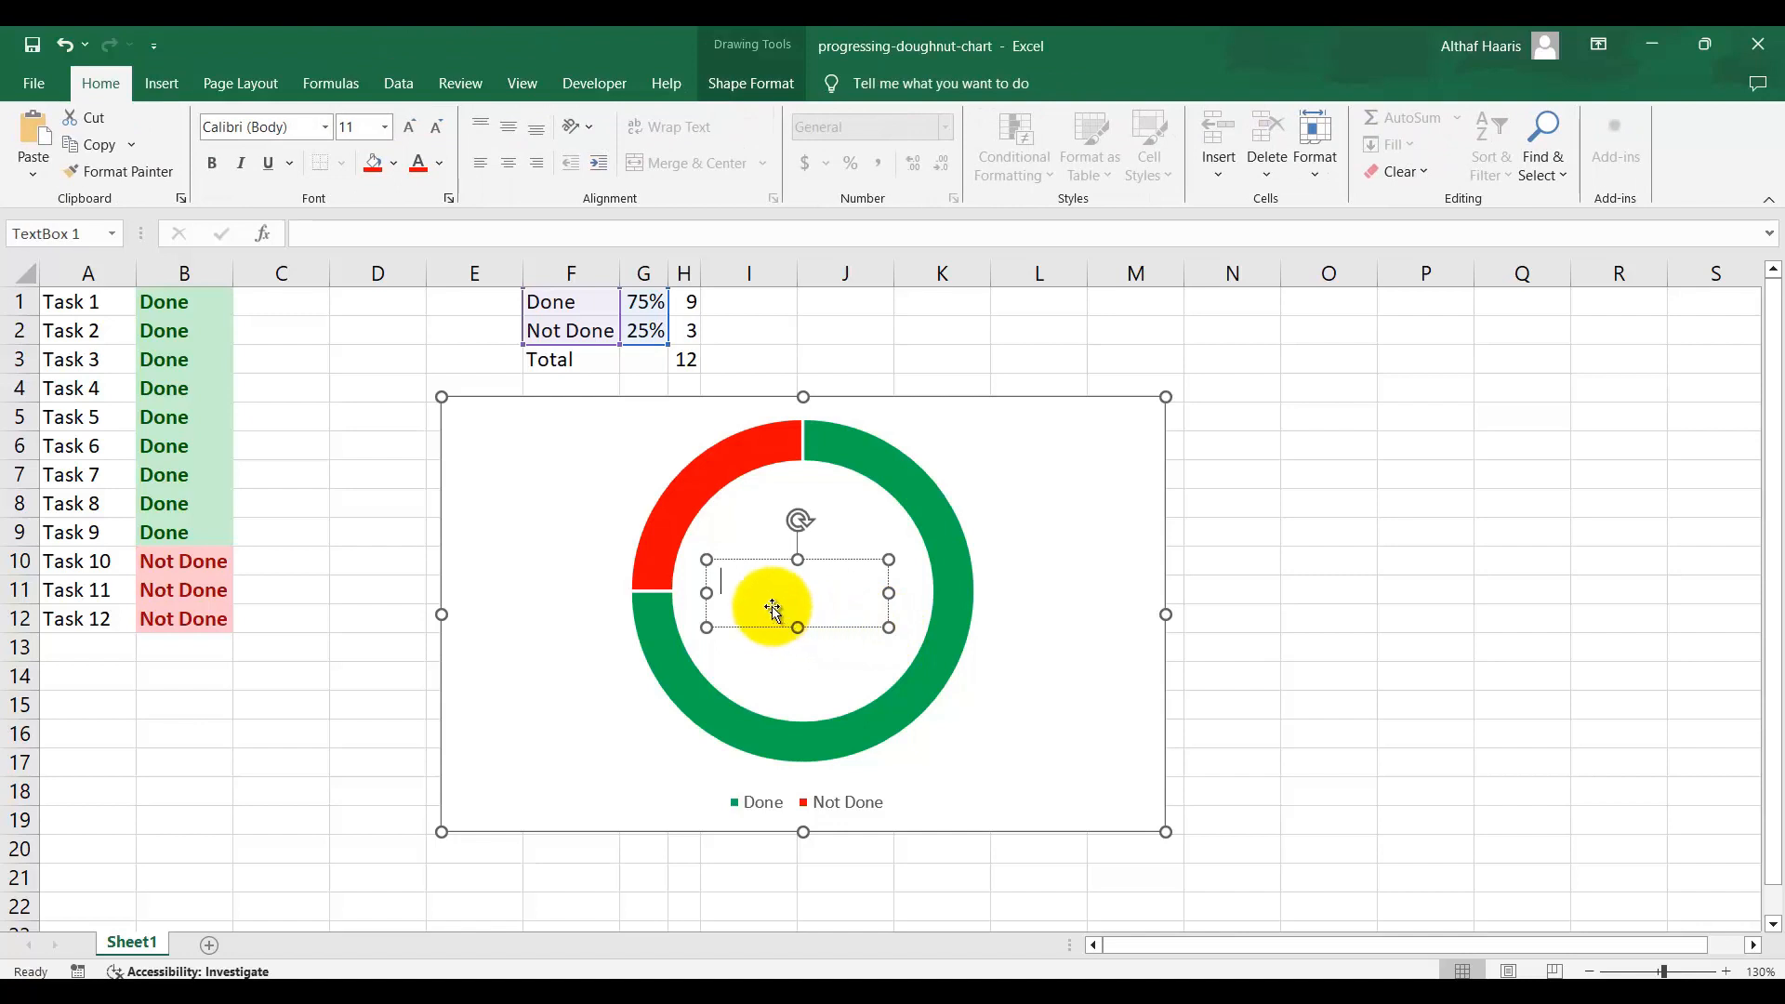
- Link the text box to the completed percentage with the formula =Sheet1!$G$1
{"action": "left_click", "coordinate": [305, 234]}
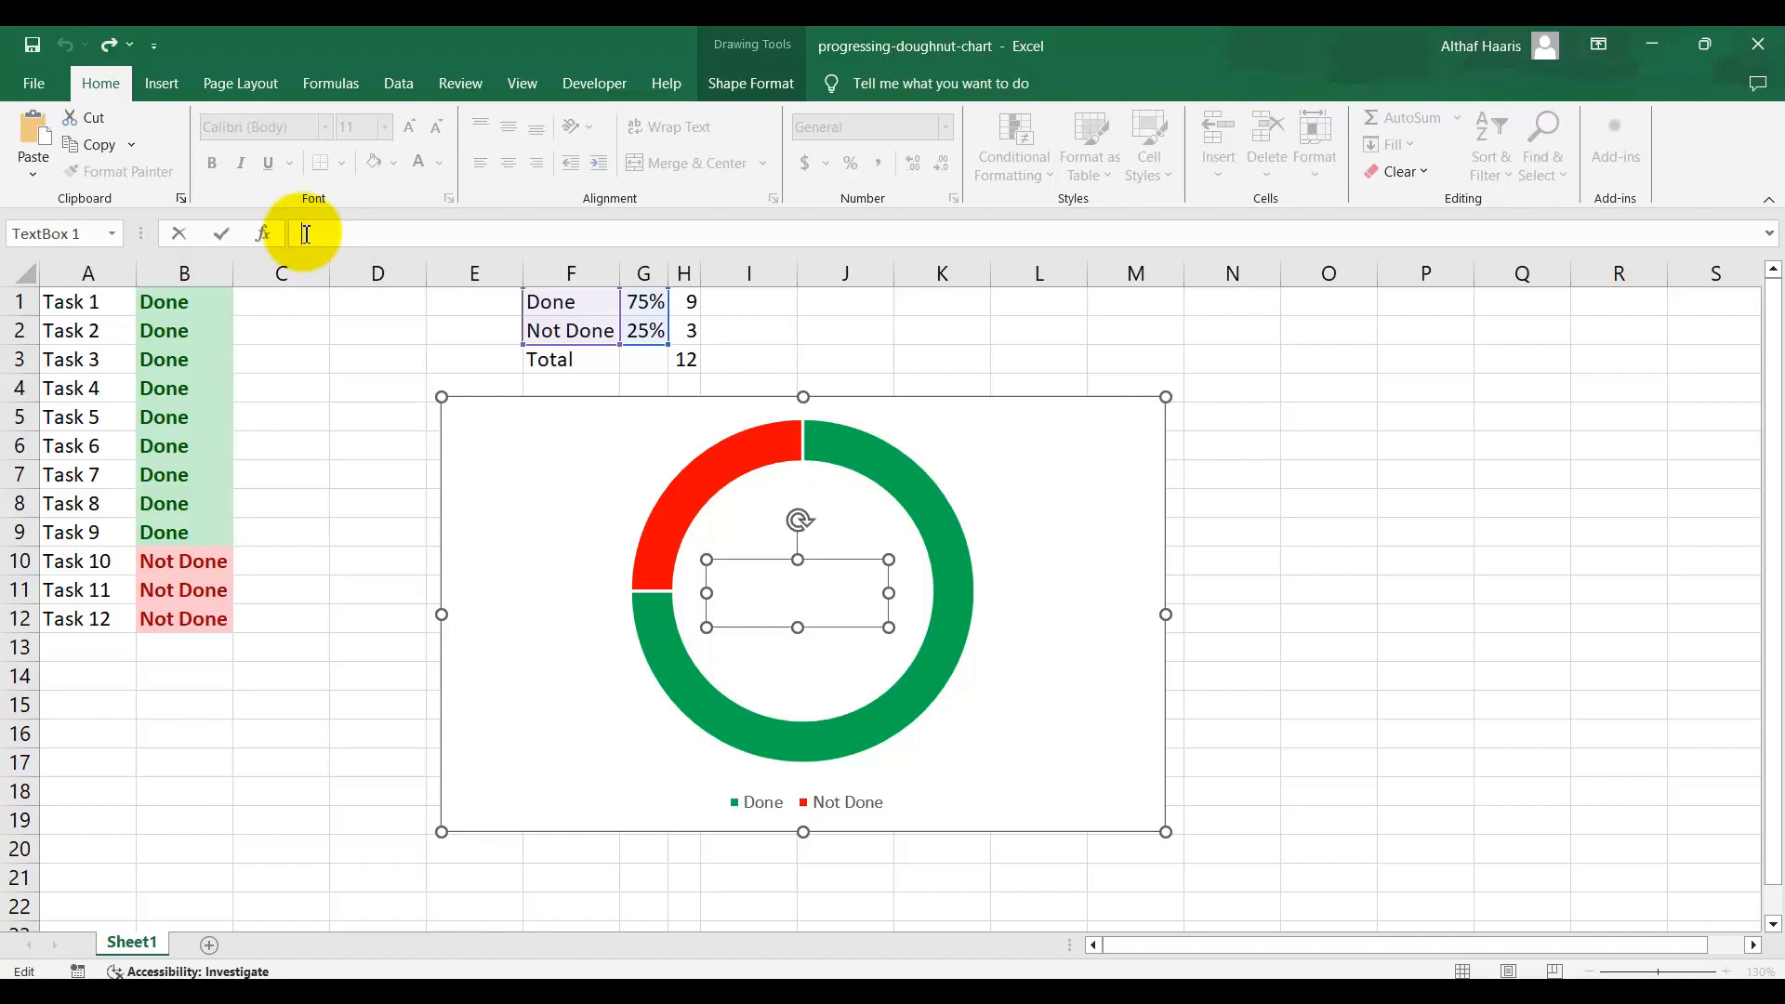
{"action": "type", "text": "="}
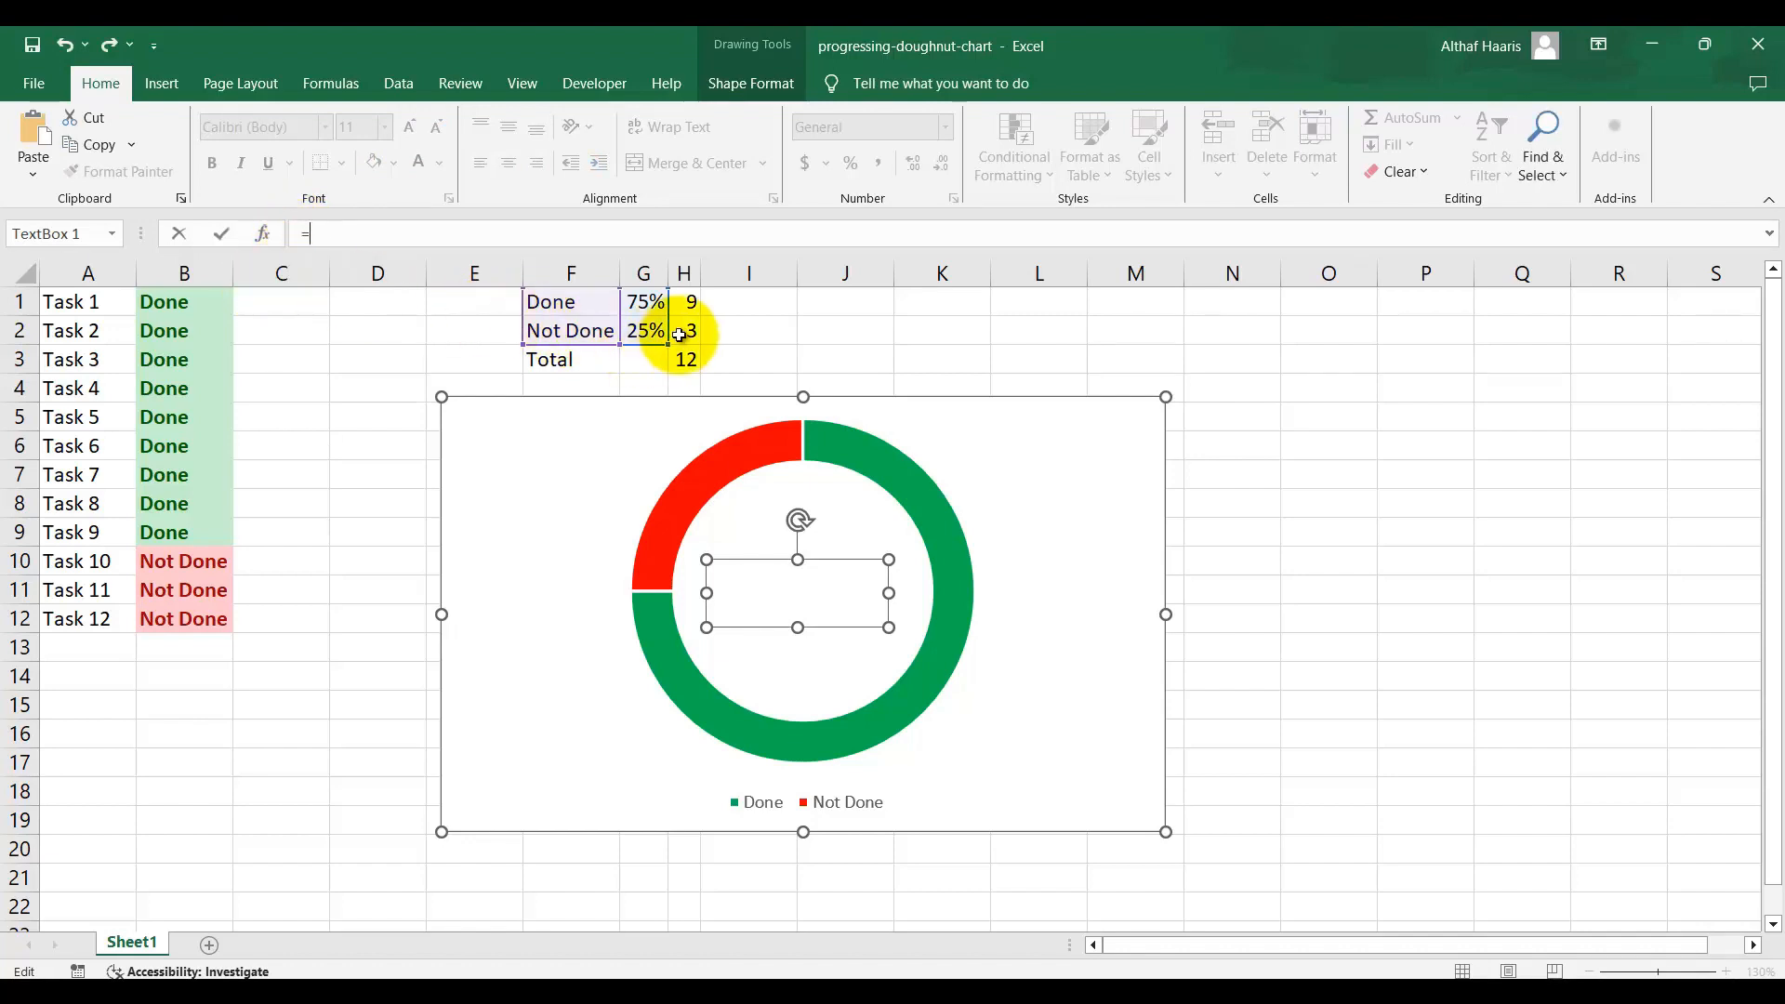
{"action": "left_click", "coordinate": [640, 303]}
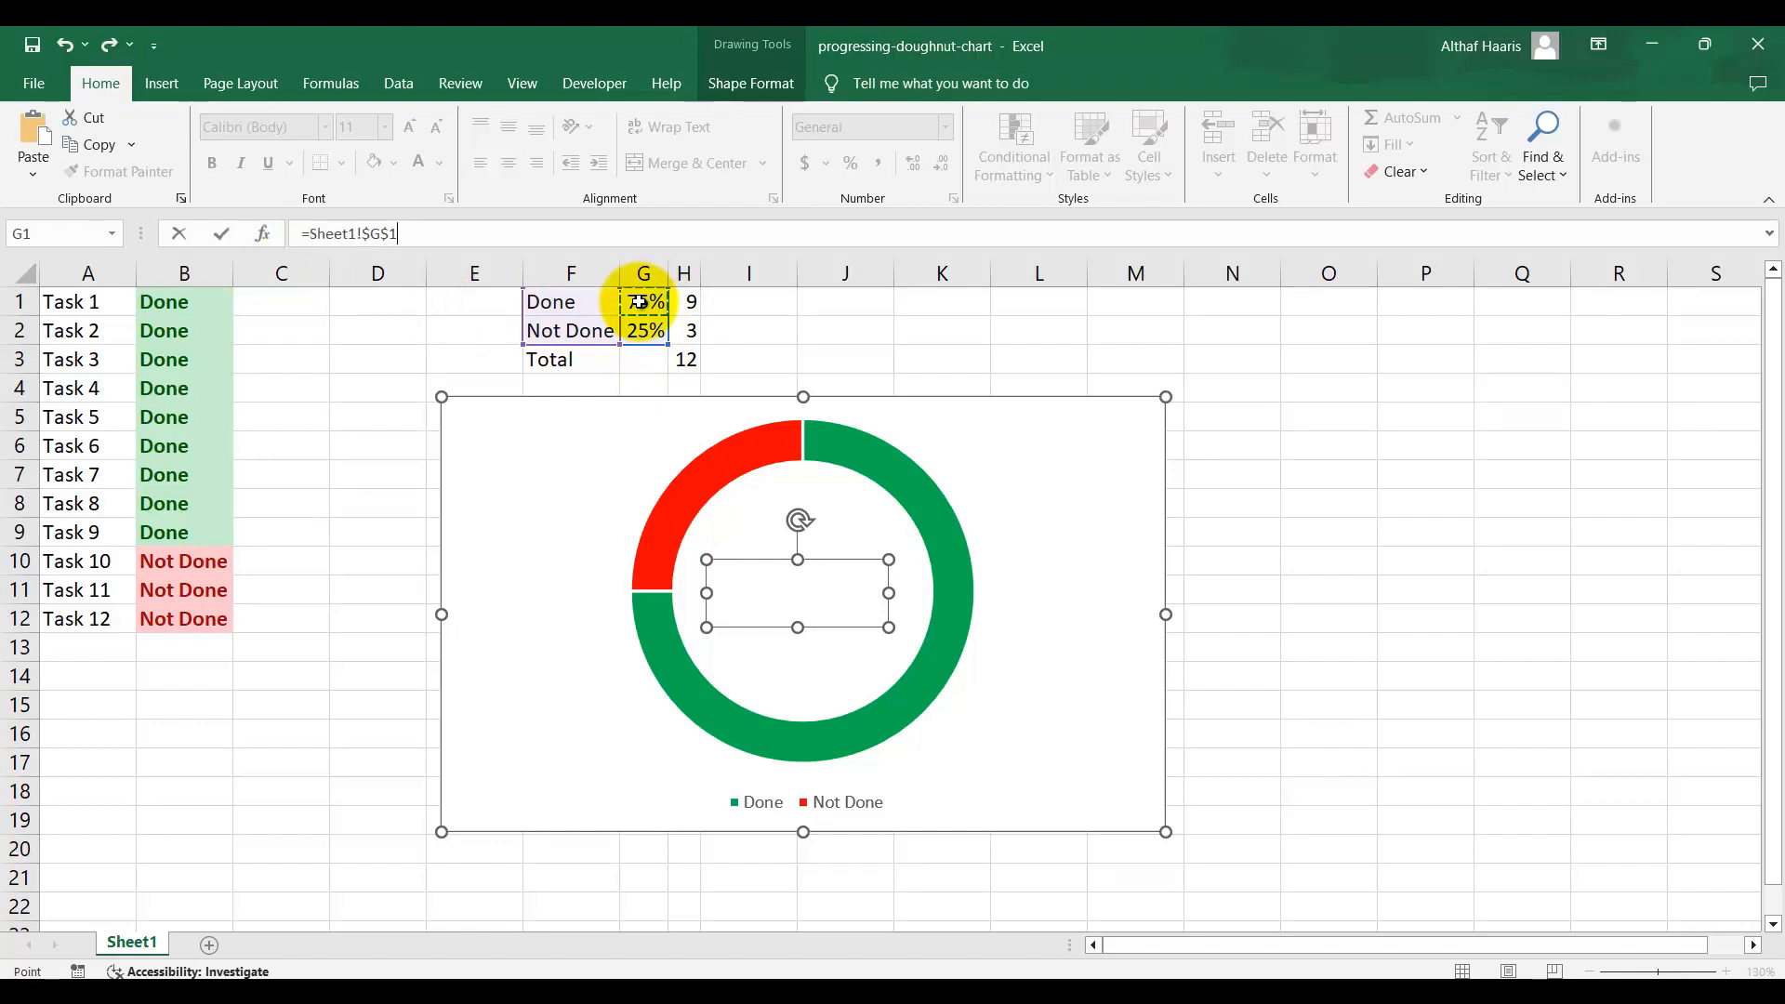
{"action": "key", "text": "Return"}
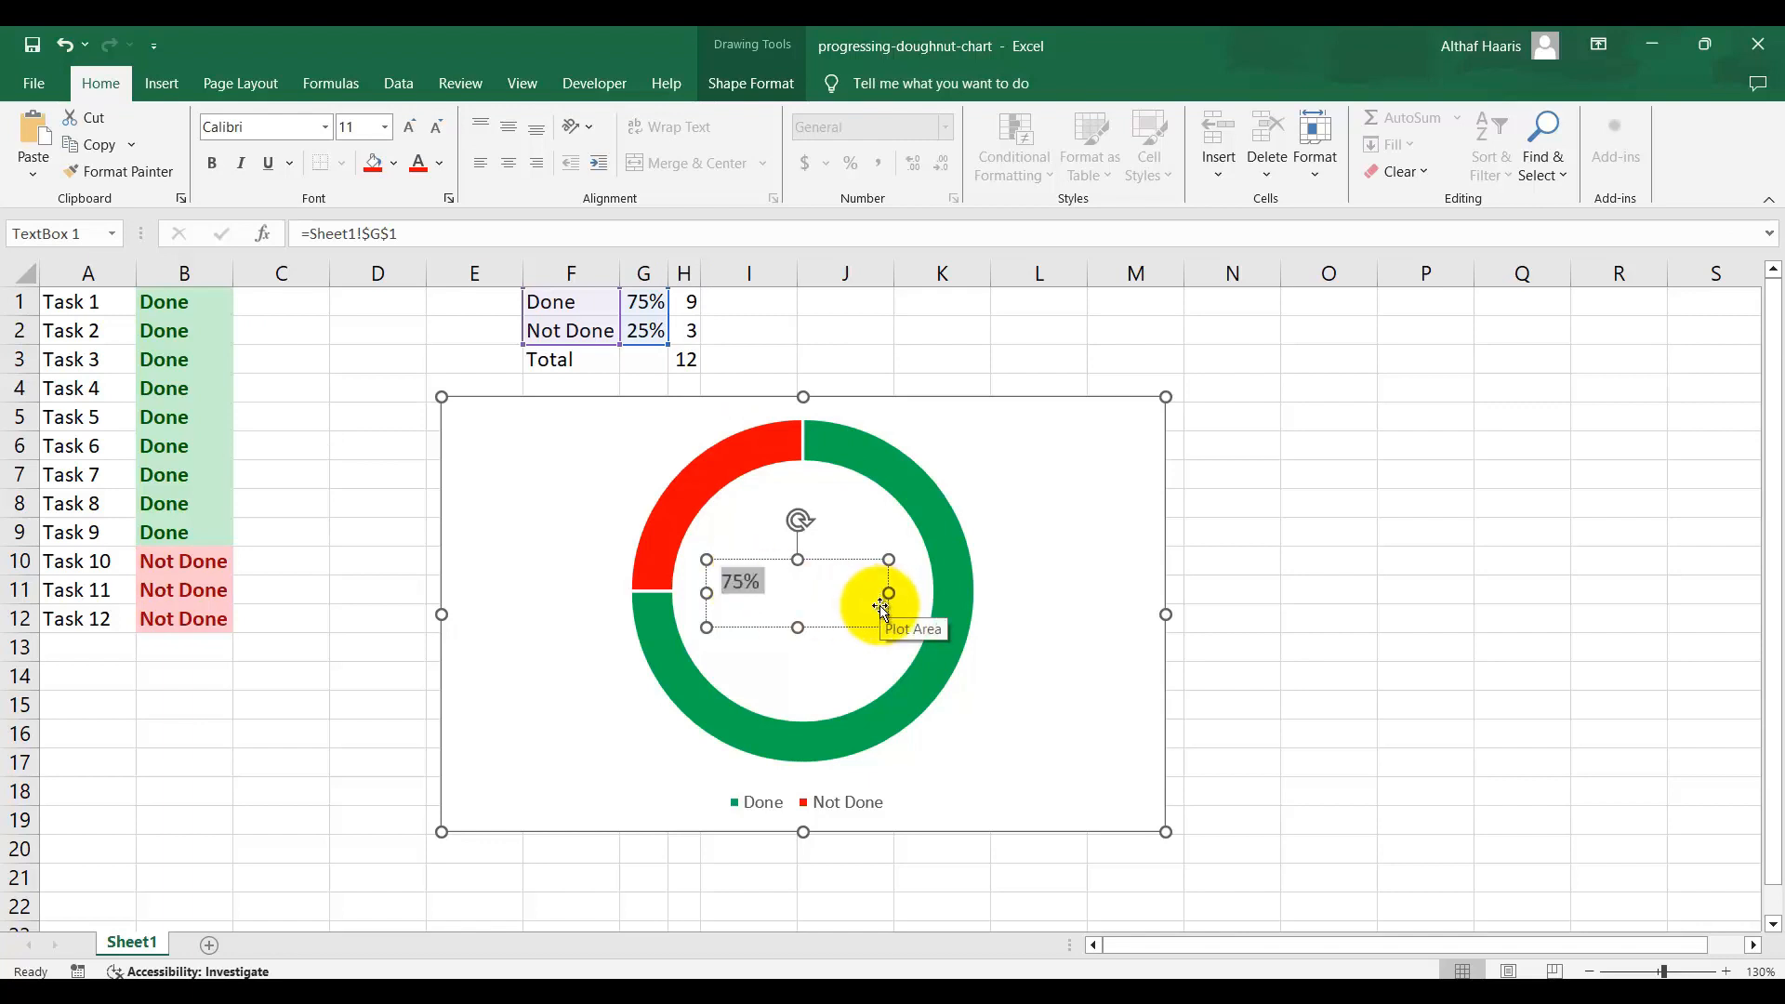
- Format the text box's percentage as bold green 24-point text, centered horizontally and vertically
{"action": "left_click", "coordinate": [441, 165]}
{"action": "left_click", "coordinate": [511, 370]}
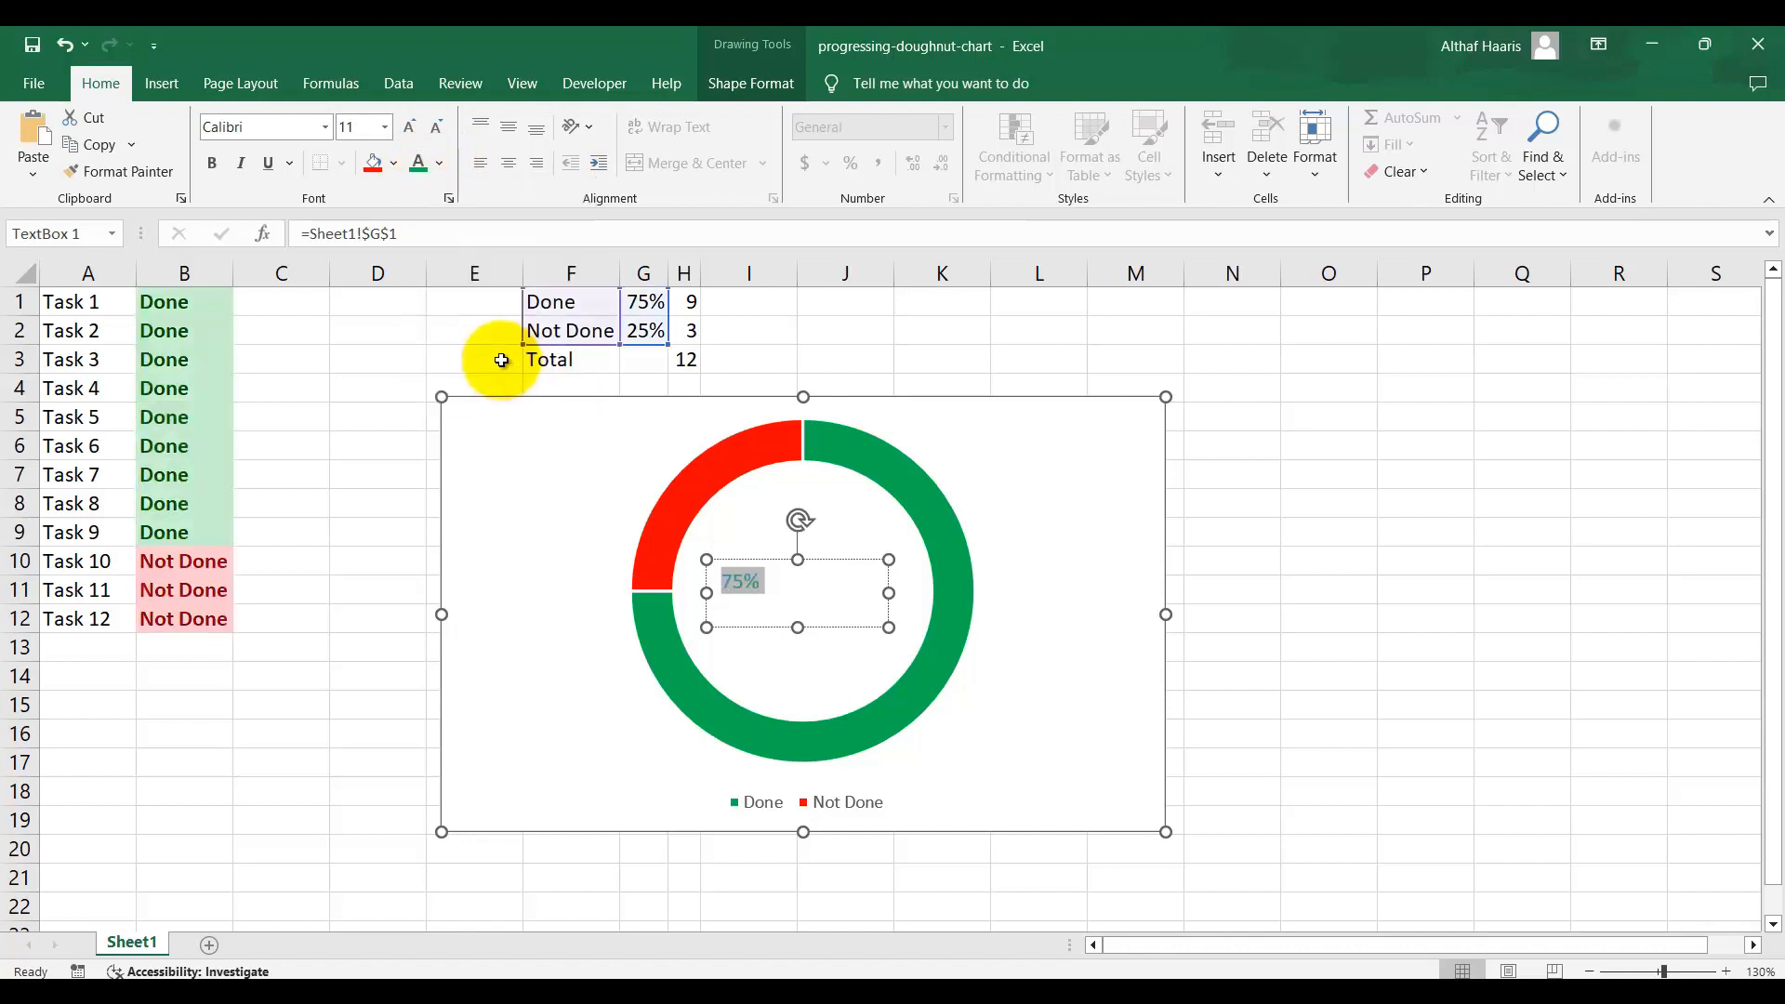
{"action": "left_click", "coordinate": [415, 125]}
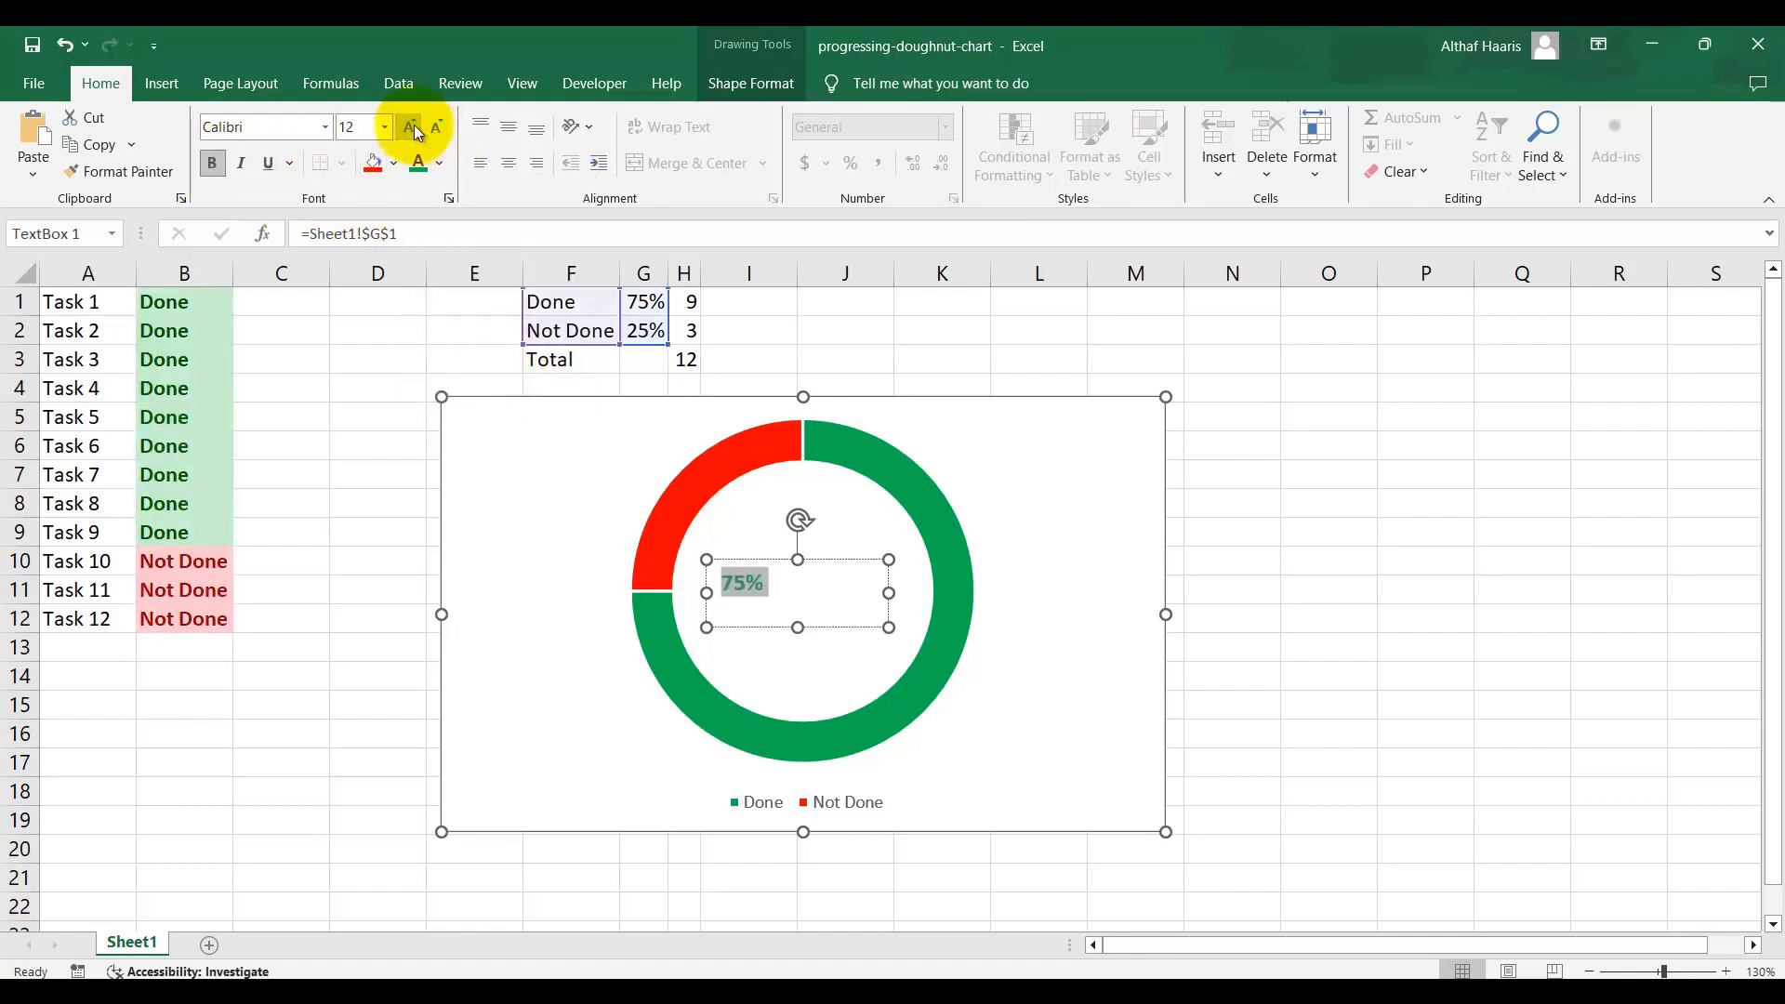
{"action": "left_click", "coordinate": [415, 125]}
{"action": "left_click", "coordinate": [415, 124]}
{"action": "left_click", "coordinate": [415, 125]}
{"action": "left_click", "coordinate": [509, 130]}
{"action": "left_click", "coordinate": [509, 164]}
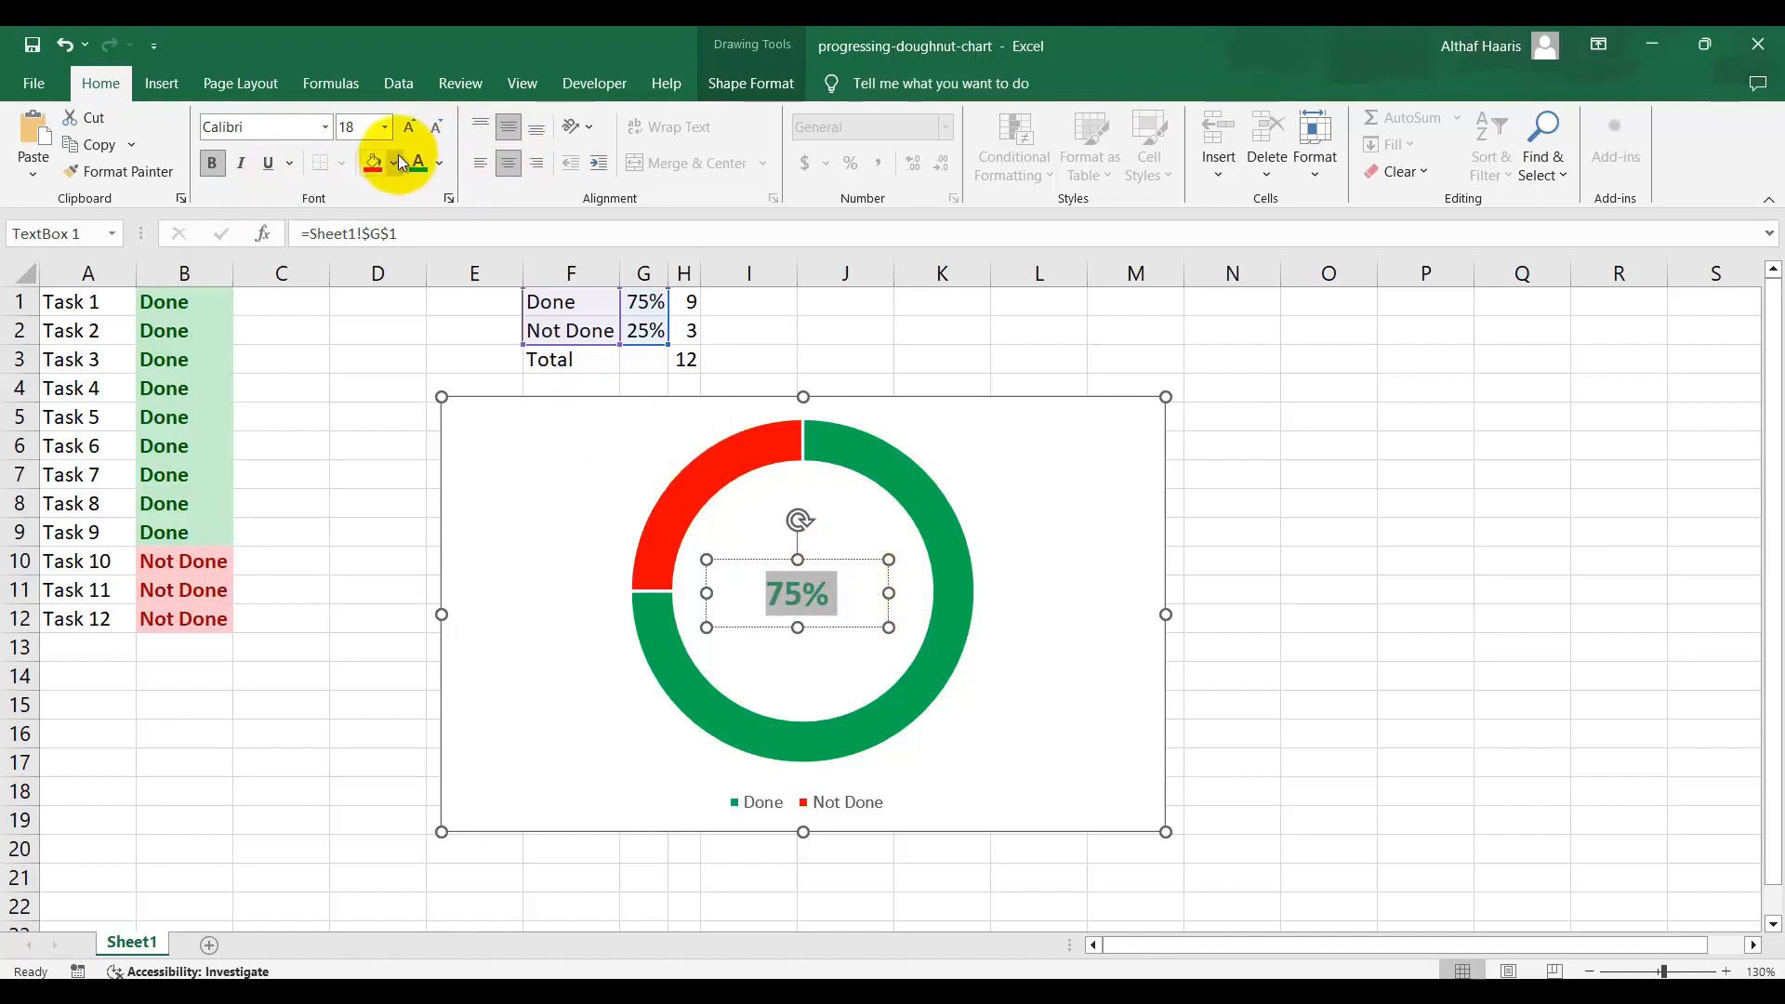
{"action": "left_click", "coordinate": [407, 128]}
{"action": "left_click", "coordinate": [407, 129]}
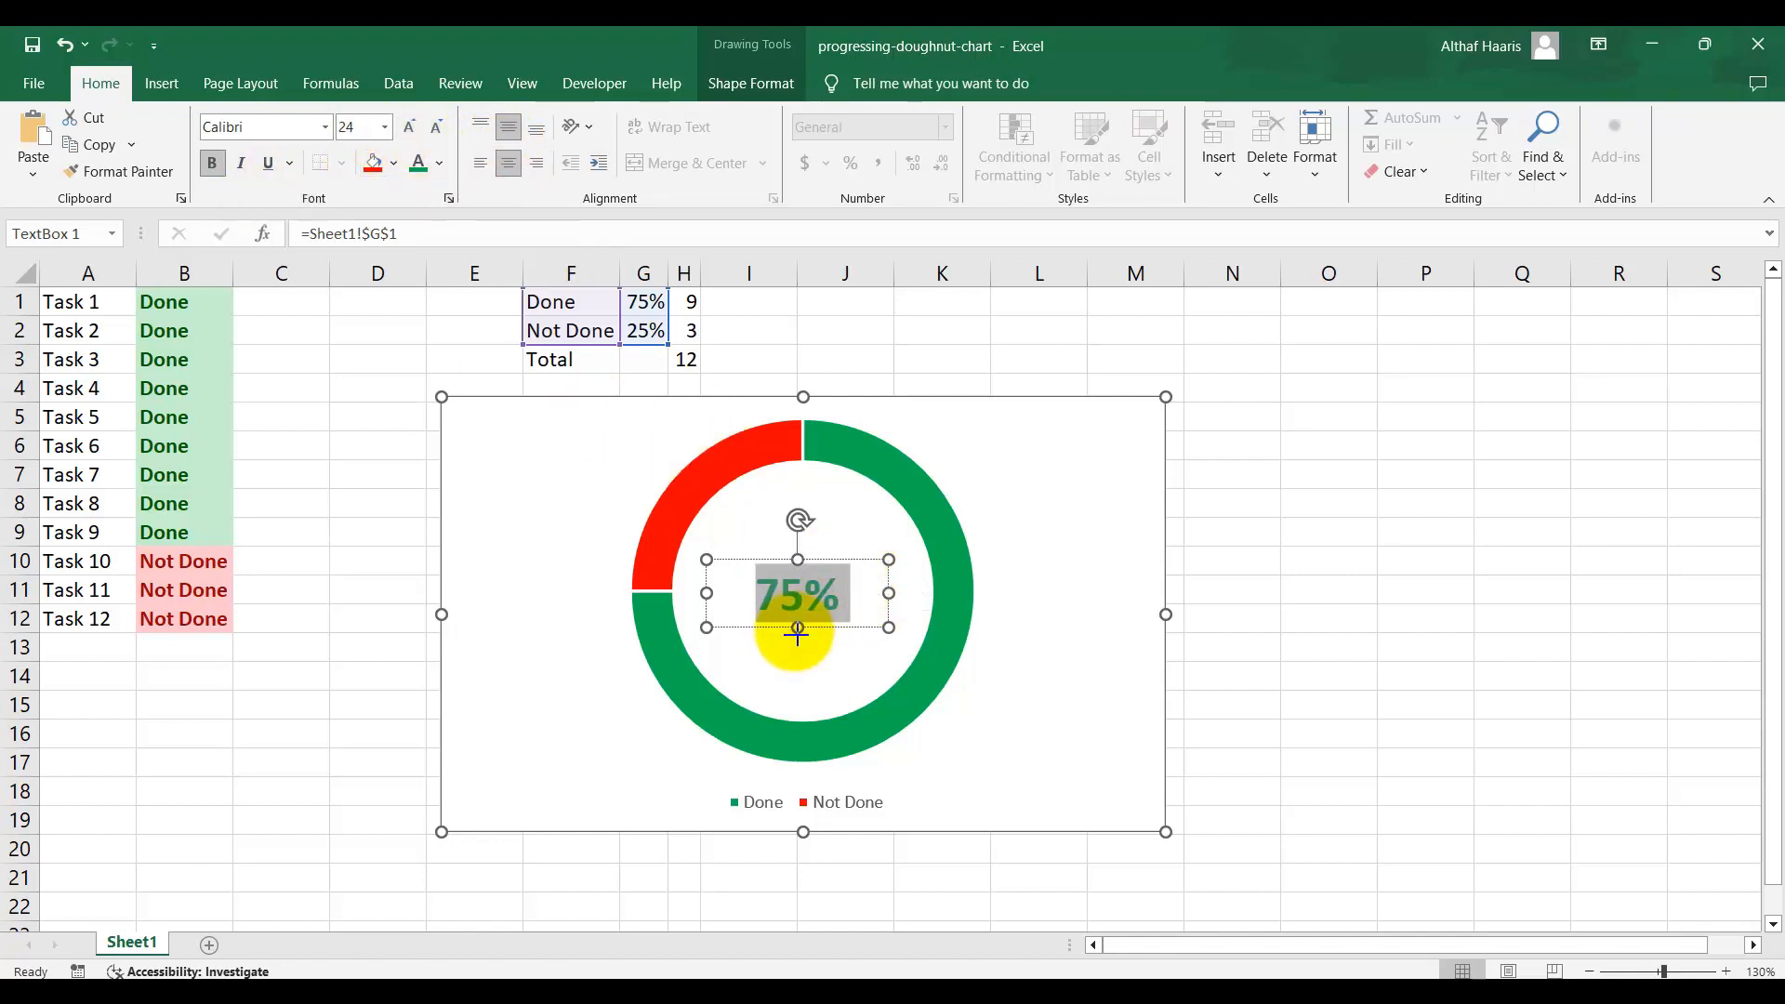
- Make the percentage text box slightly taller and center it within the doughnut ring
{"action": "left_click_drag", "start_coordinate": [797, 635], "coordinate": [797, 651]}
{"action": "left_click_drag", "start_coordinate": [832, 559], "coordinate": [839, 552]}
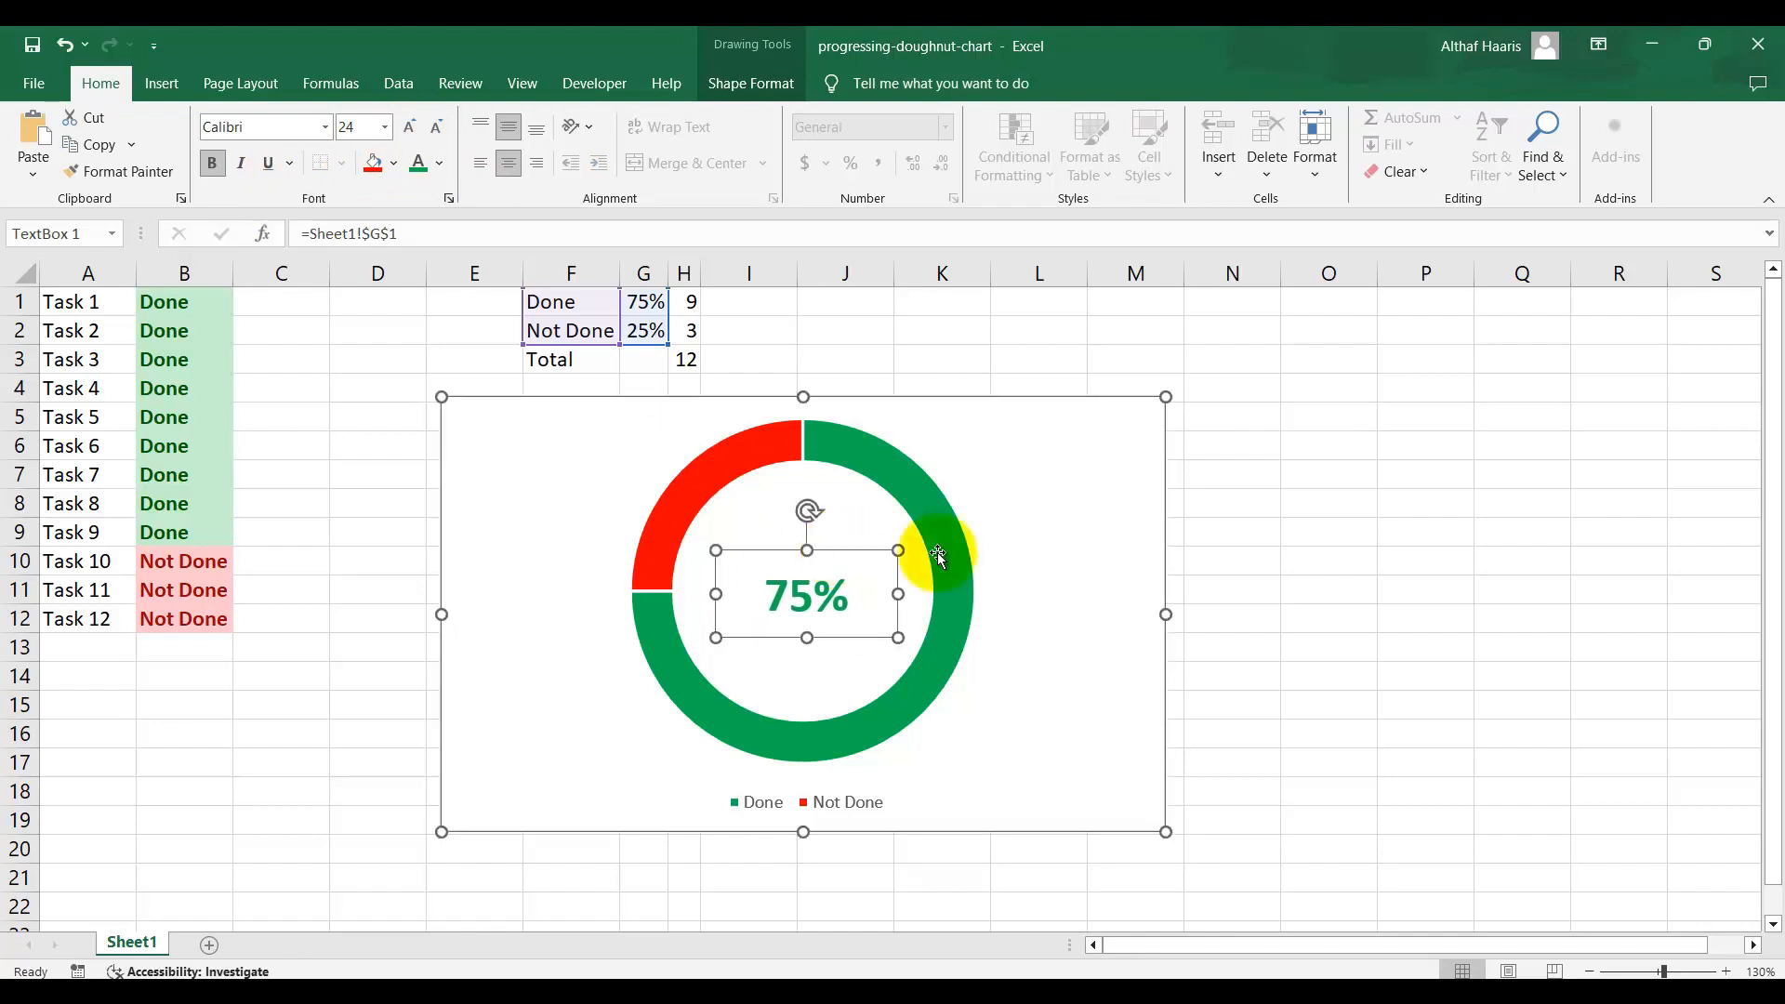
{"action": "left_click", "coordinate": [1311, 618]}
- Test the chart label by switching Task 10's status in cell B10 to Done and back to Not Done
{"action": "left_click", "coordinate": [174, 567]}
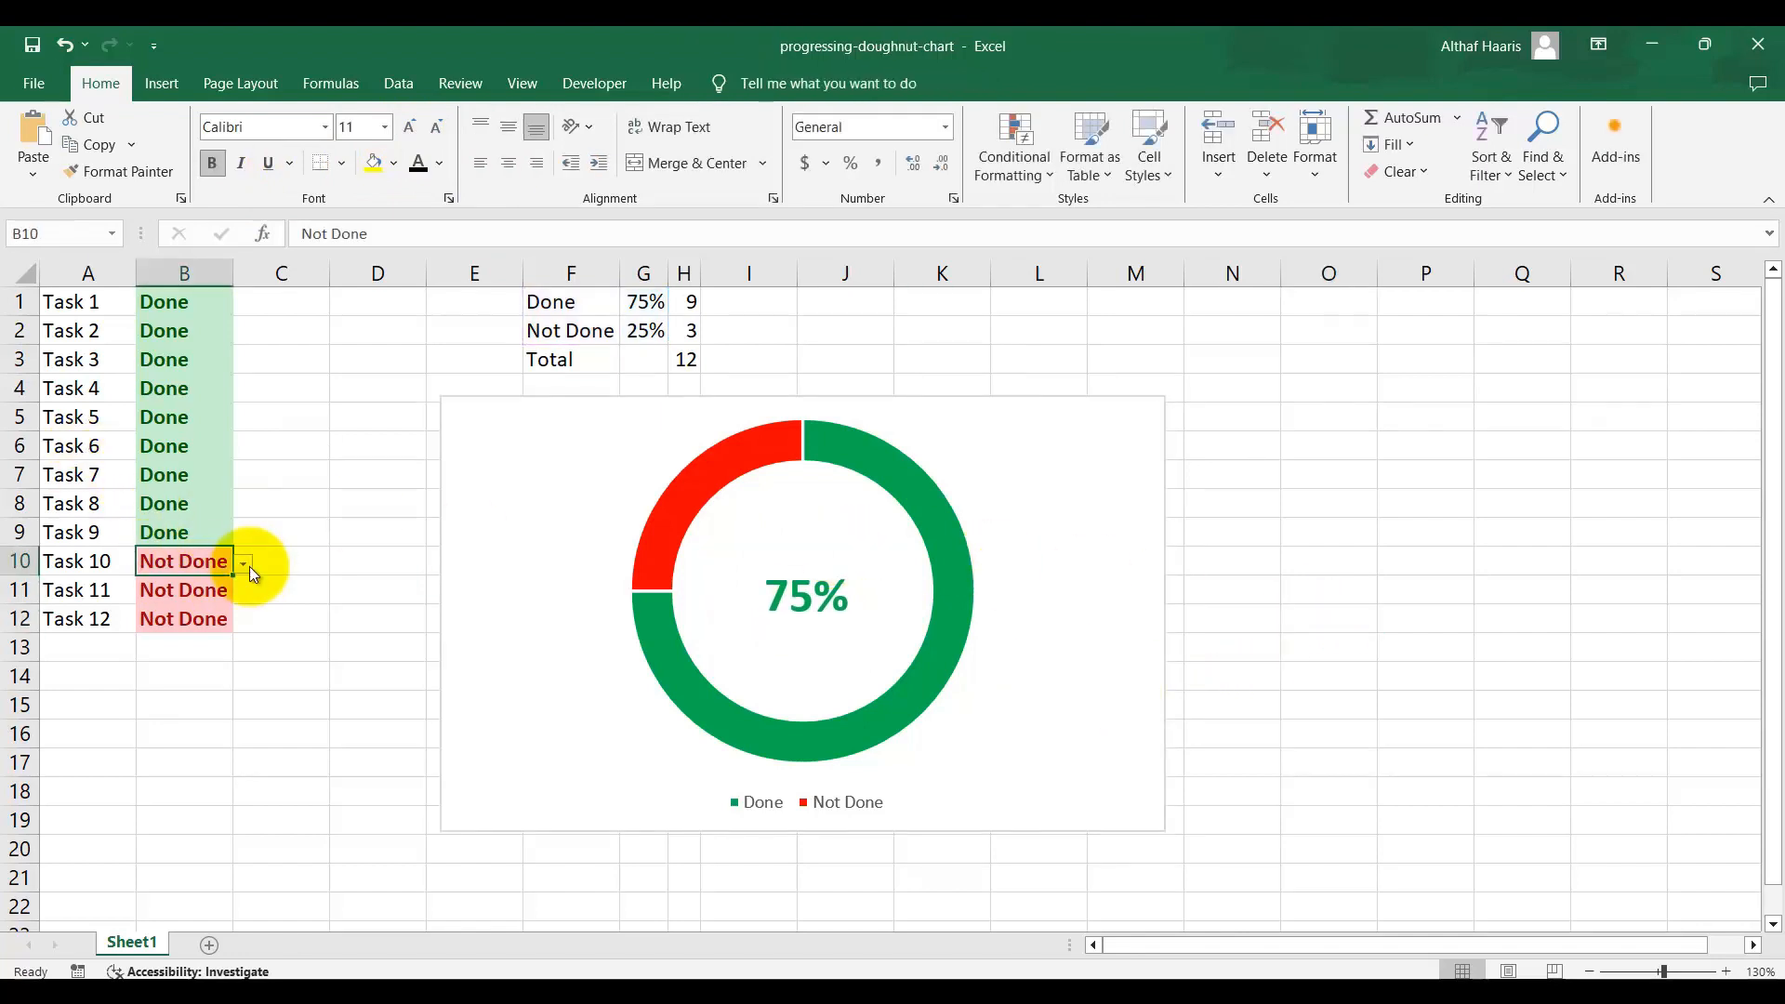
{"action": "left_click", "coordinate": [244, 565]}
{"action": "left_click", "coordinate": [228, 586]}
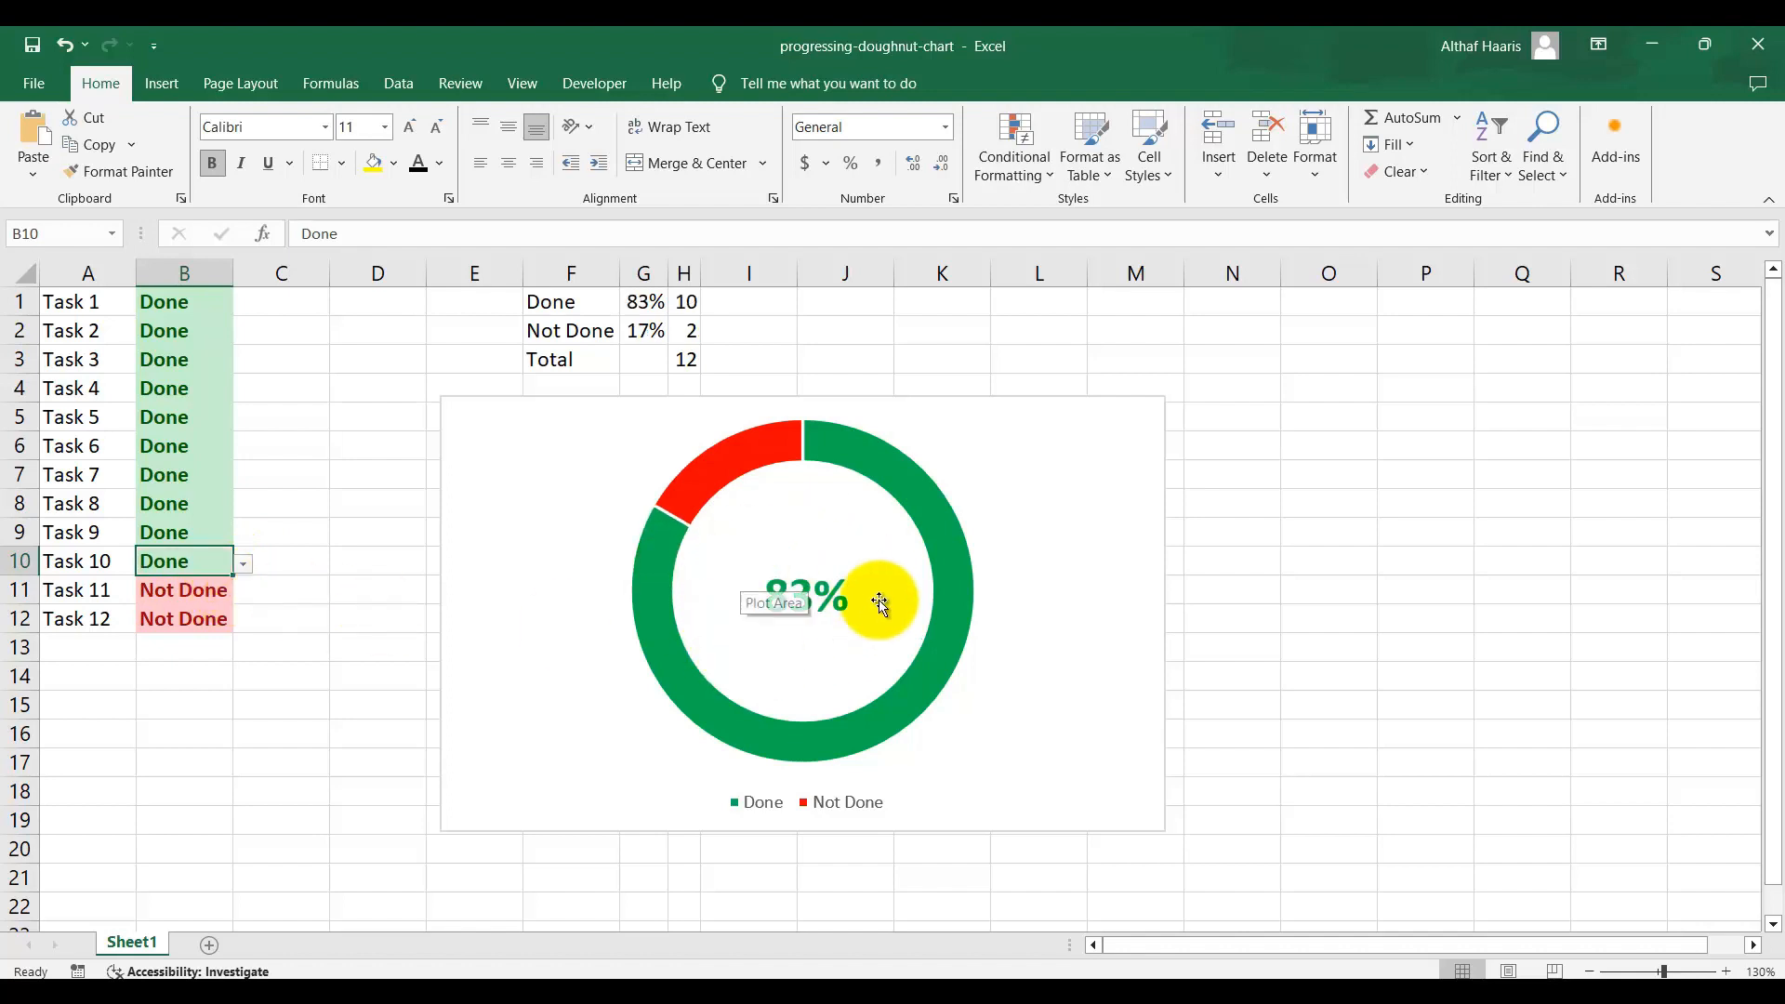
{"action": "left_click", "coordinate": [191, 586]}
{"action": "left_click", "coordinate": [200, 564]}
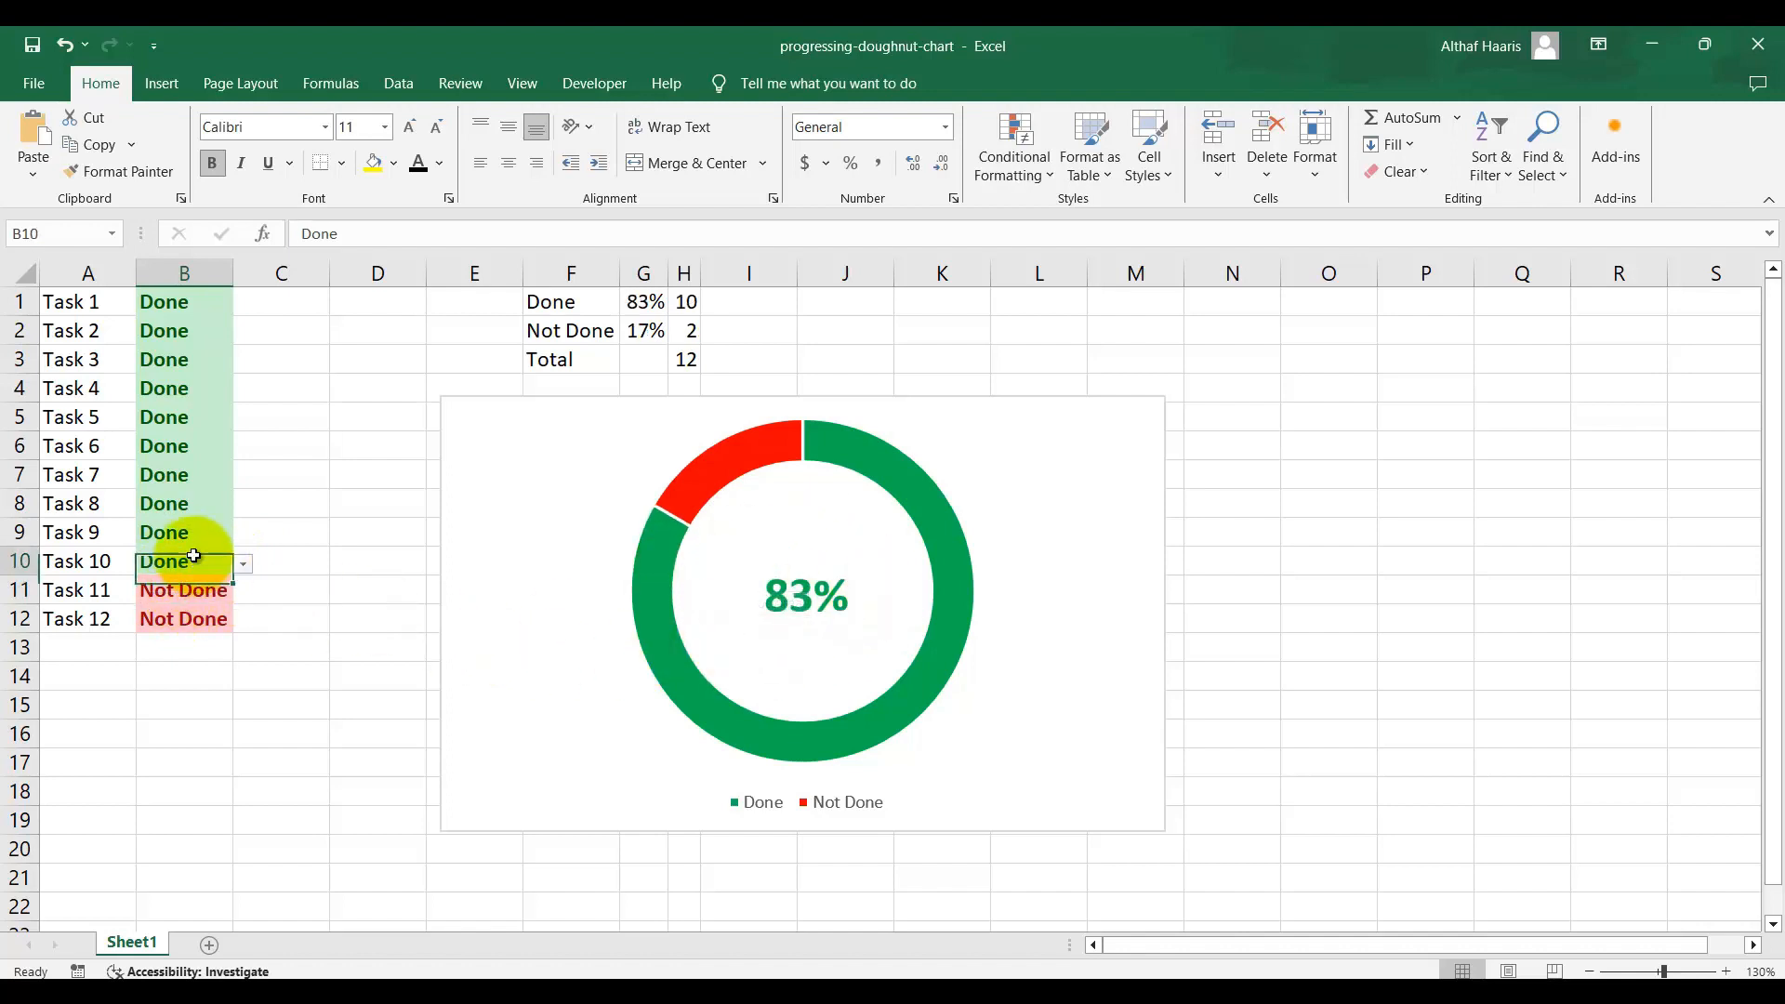
{"action": "left_click", "coordinate": [244, 564]}
{"action": "left_click", "coordinate": [232, 604]}
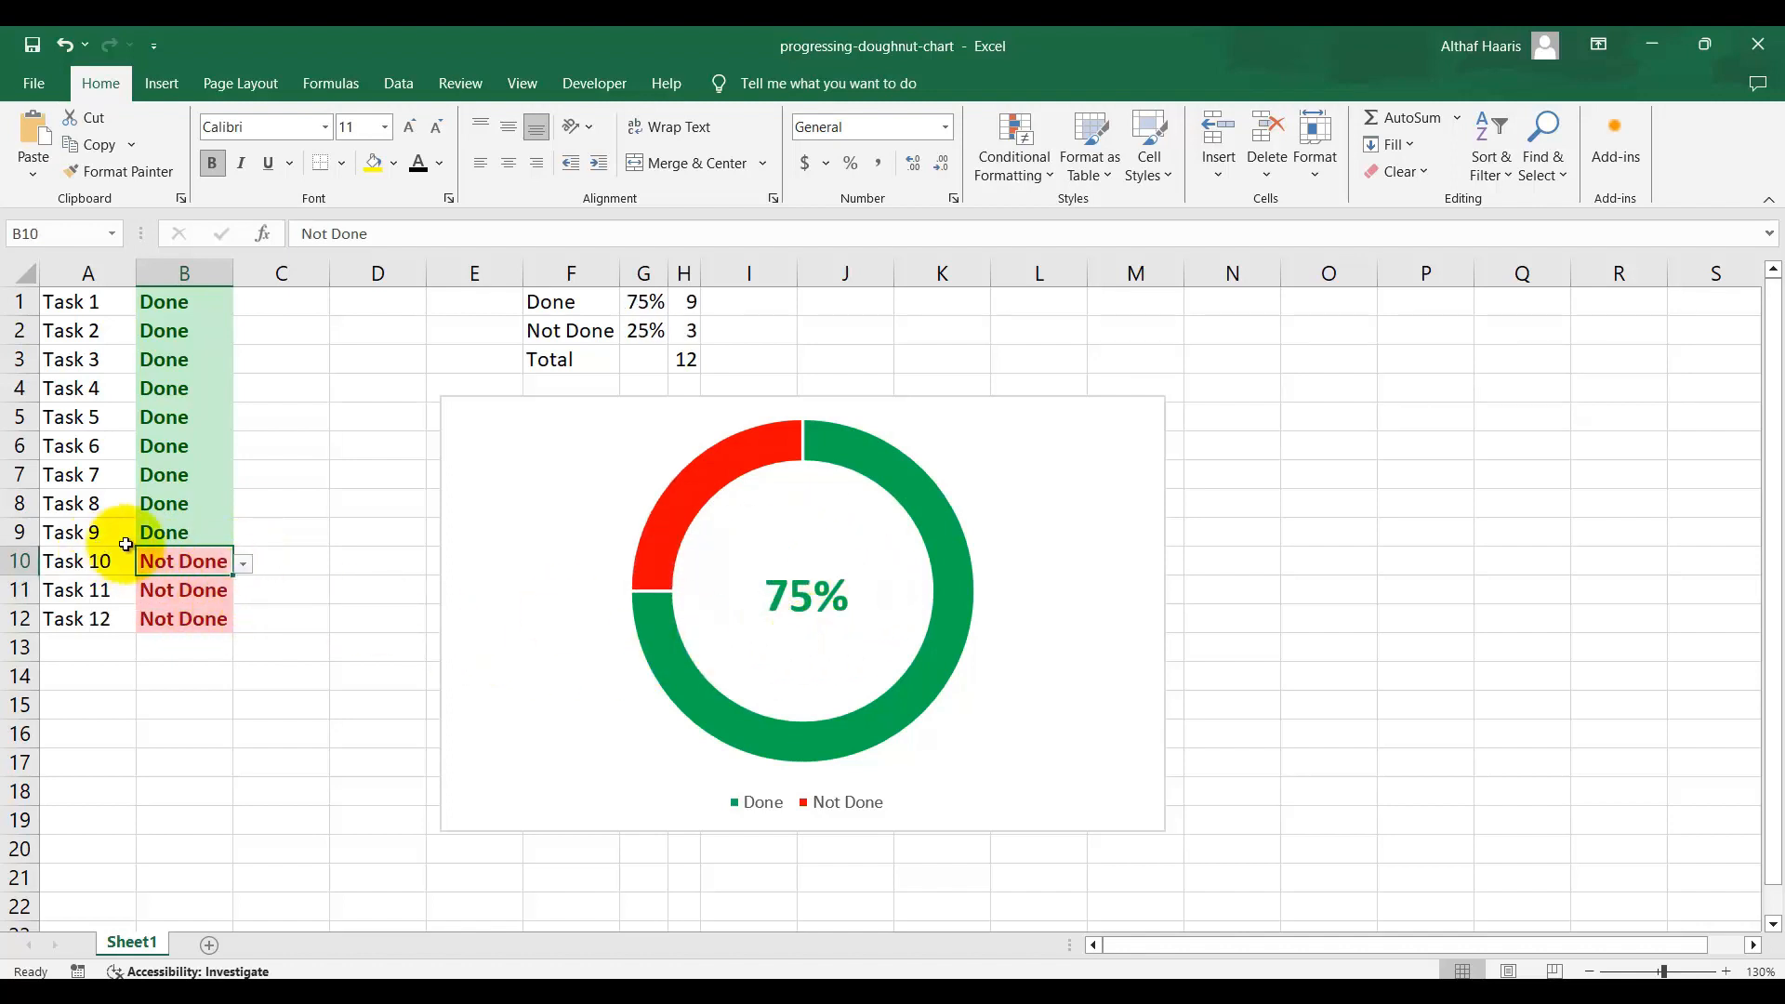
- Set the status of Task 9 in cell B9 to Not Done
{"action": "left_click", "coordinate": [197, 532]}
{"action": "left_click", "coordinate": [244, 536]}
{"action": "left_click", "coordinate": [231, 577]}
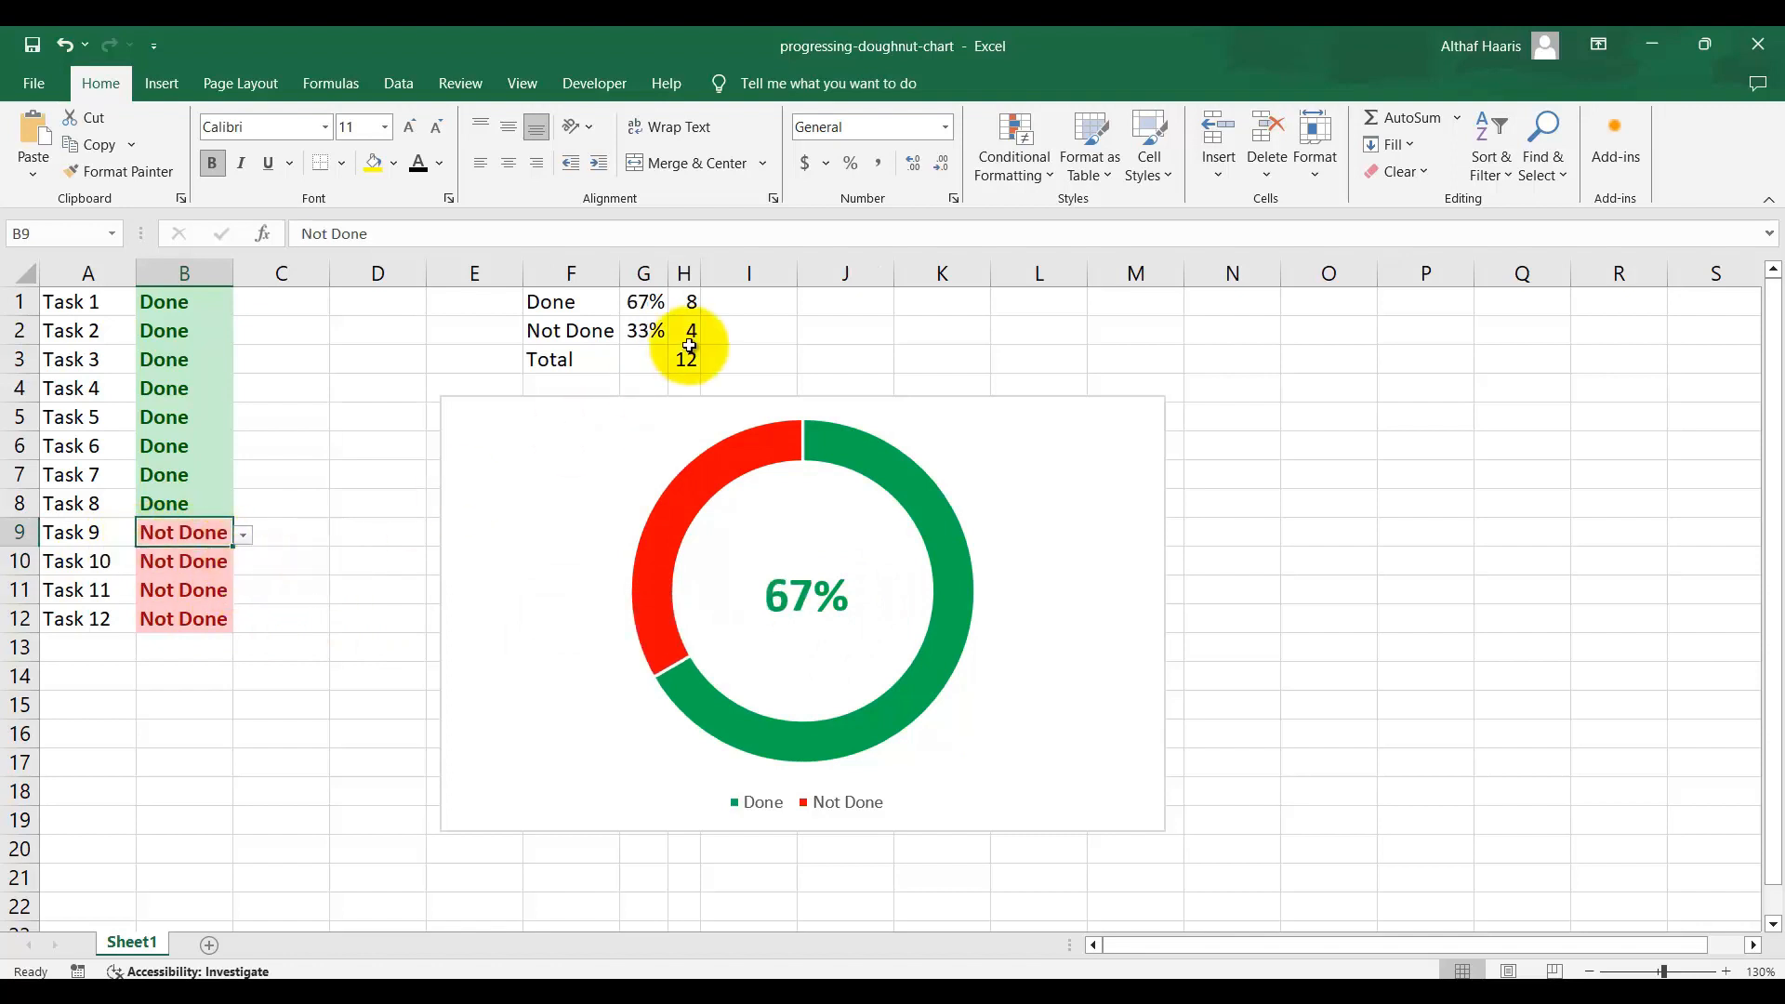
- Try hiding the summary table in F1:H3 with a white font color, and undo the change
{"action": "left_click_drag", "start_coordinate": [577, 304], "coordinate": [690, 357]}
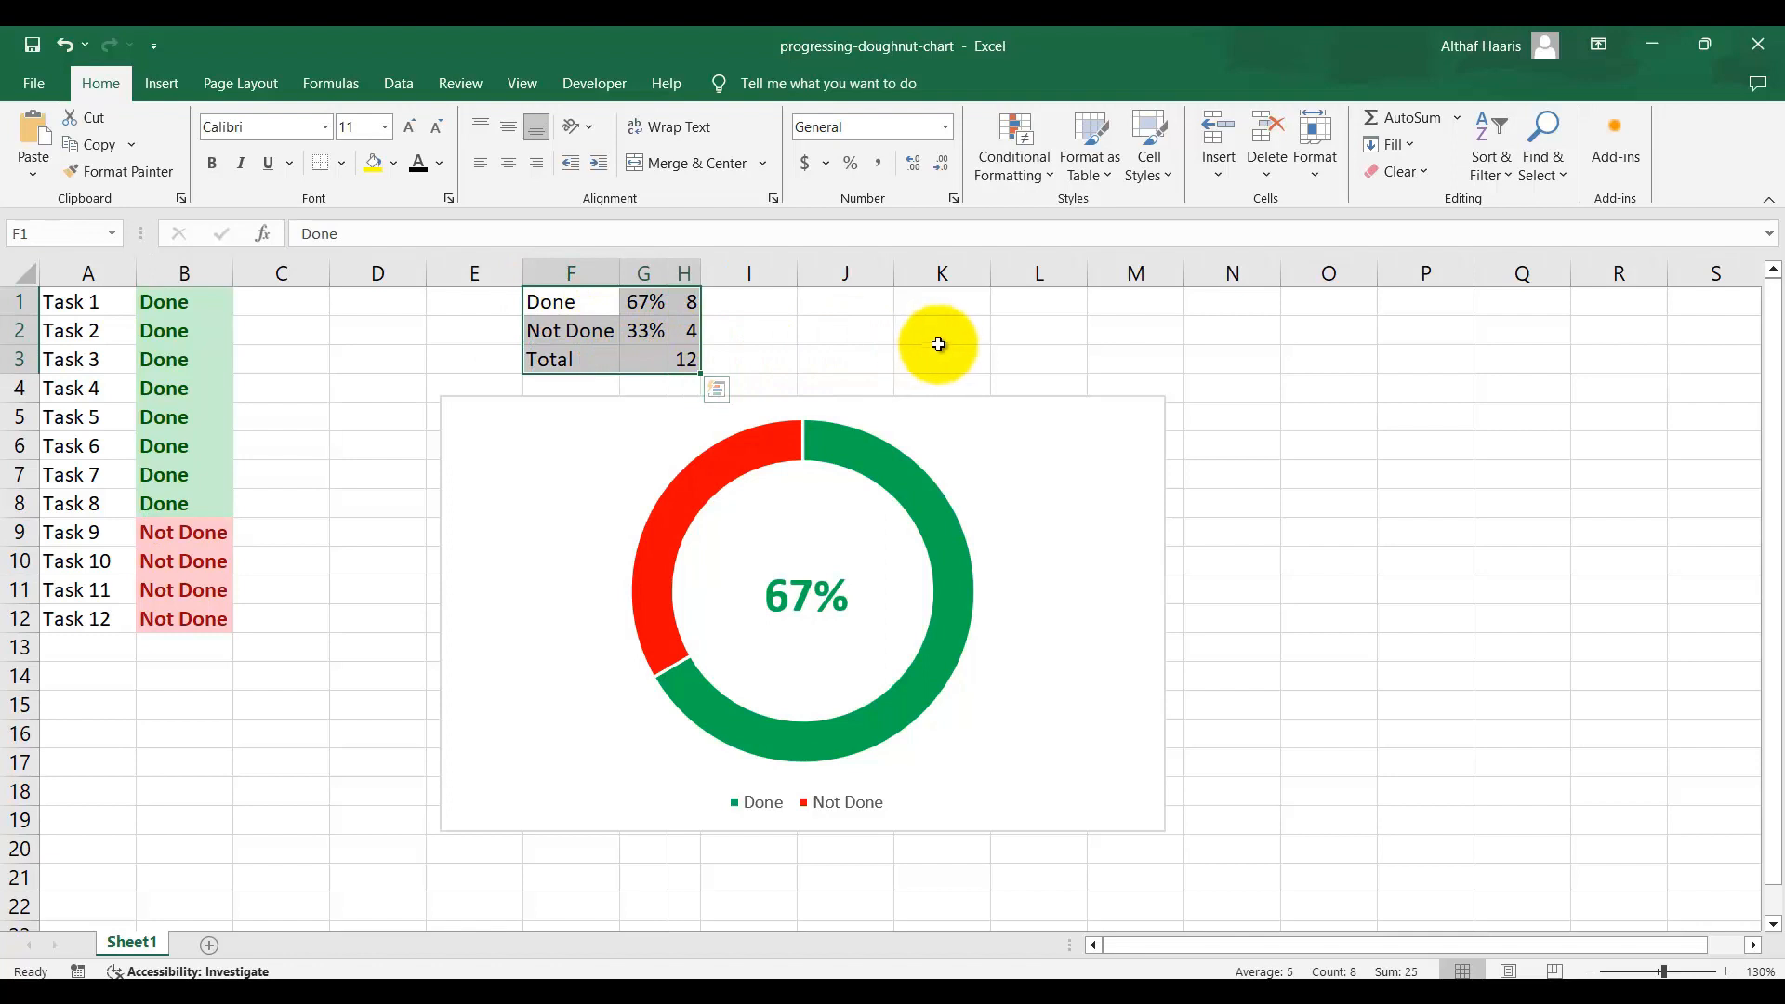
{"action": "left_click", "coordinate": [442, 166]}
{"action": "left_click", "coordinate": [418, 230]}
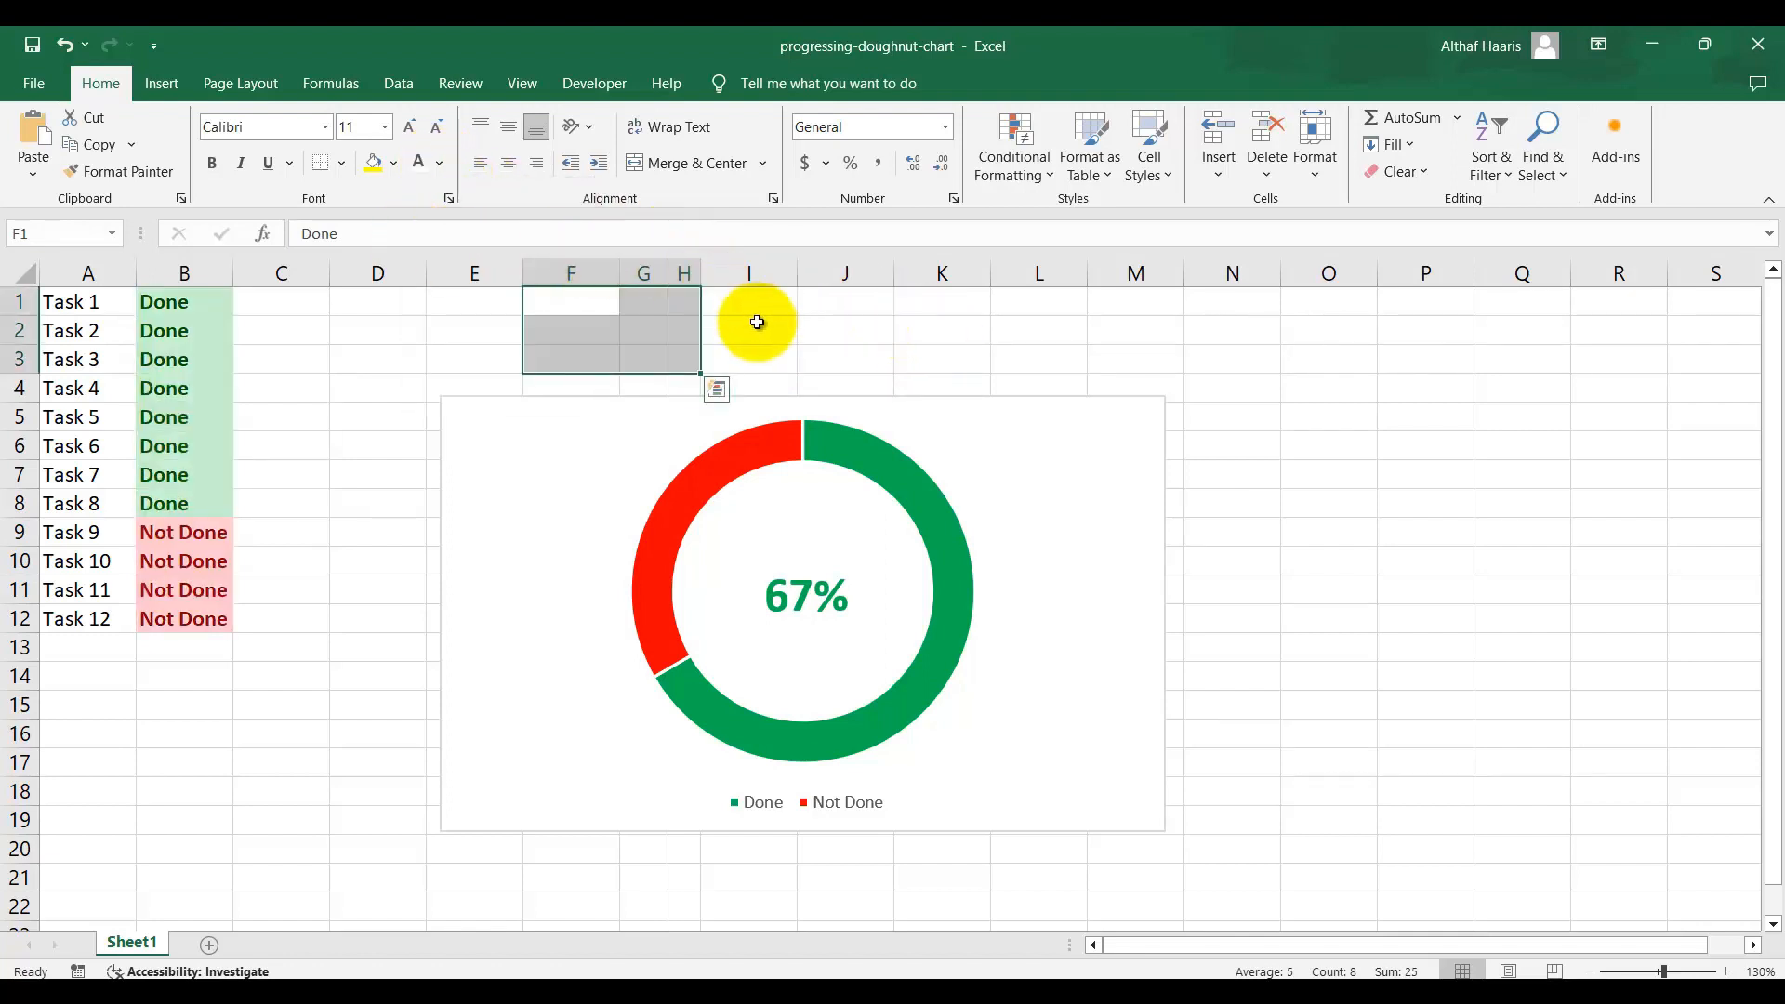
{"action": "left_click", "coordinate": [875, 356]}
{"action": "key", "text": "ctrl+z"}
- Narrow the chart and move it up so that it covers the summary table in F1:H3
{"action": "left_click", "coordinate": [1089, 498]}
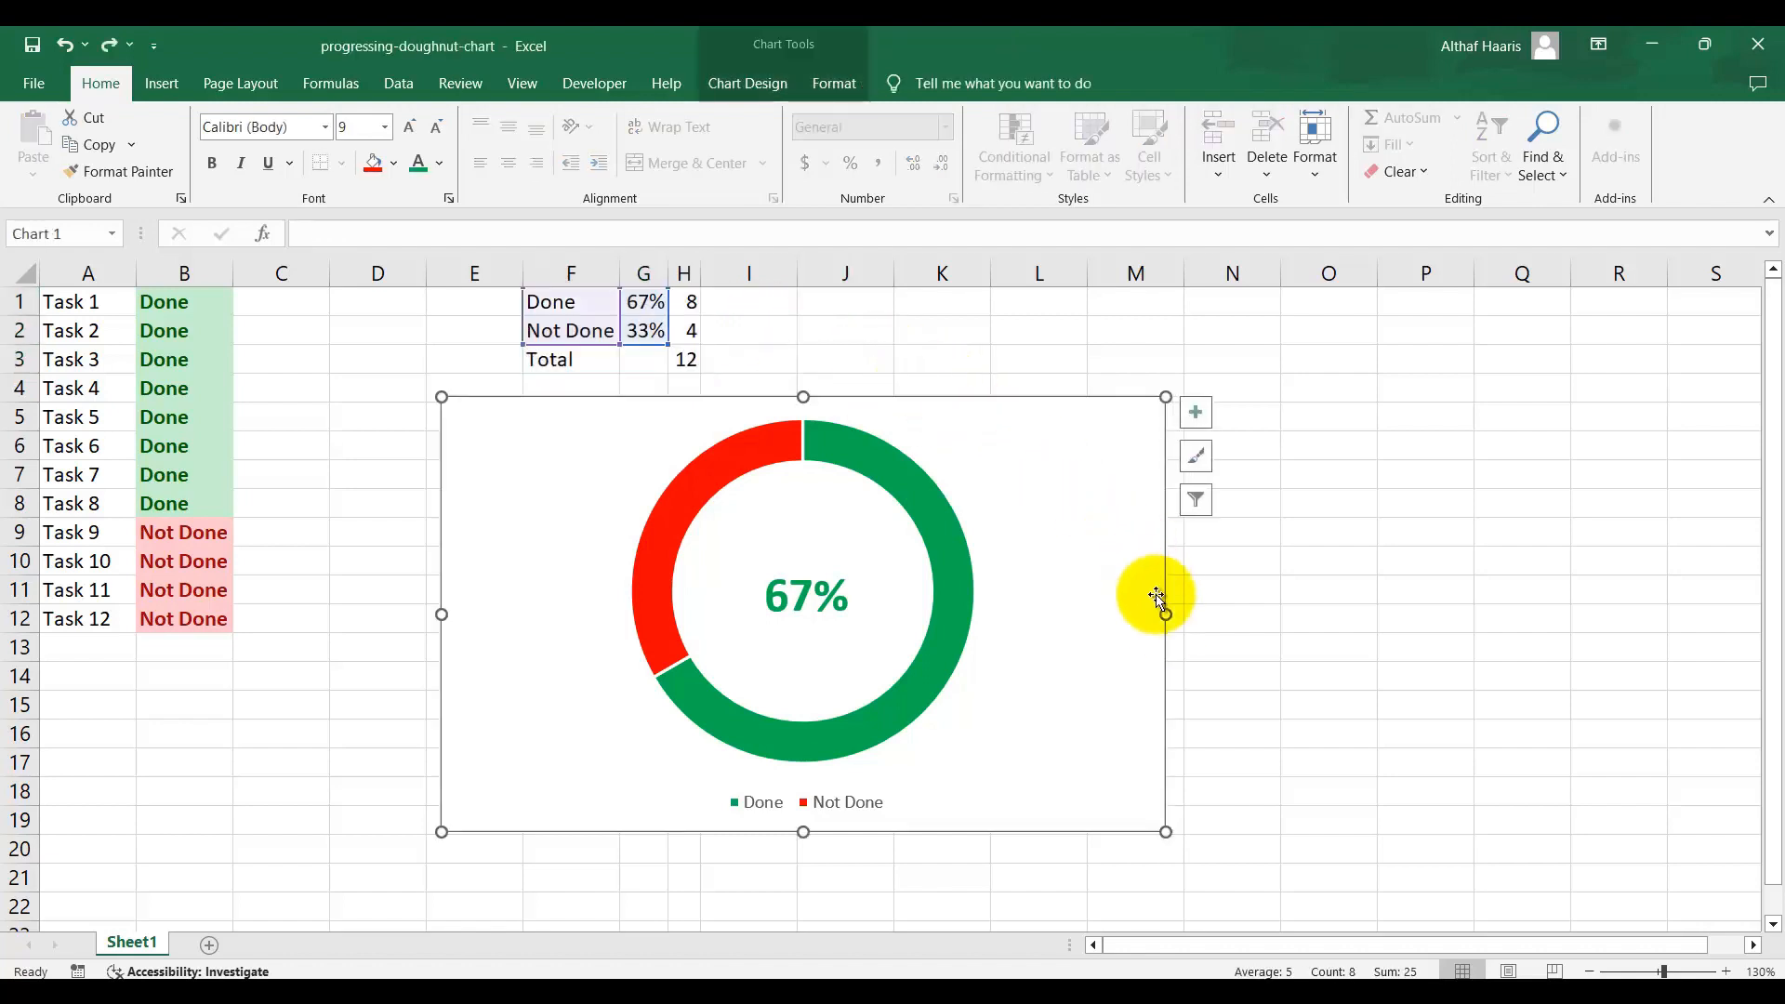
{"action": "left_click_drag", "start_coordinate": [1167, 617], "coordinate": [967, 586]}
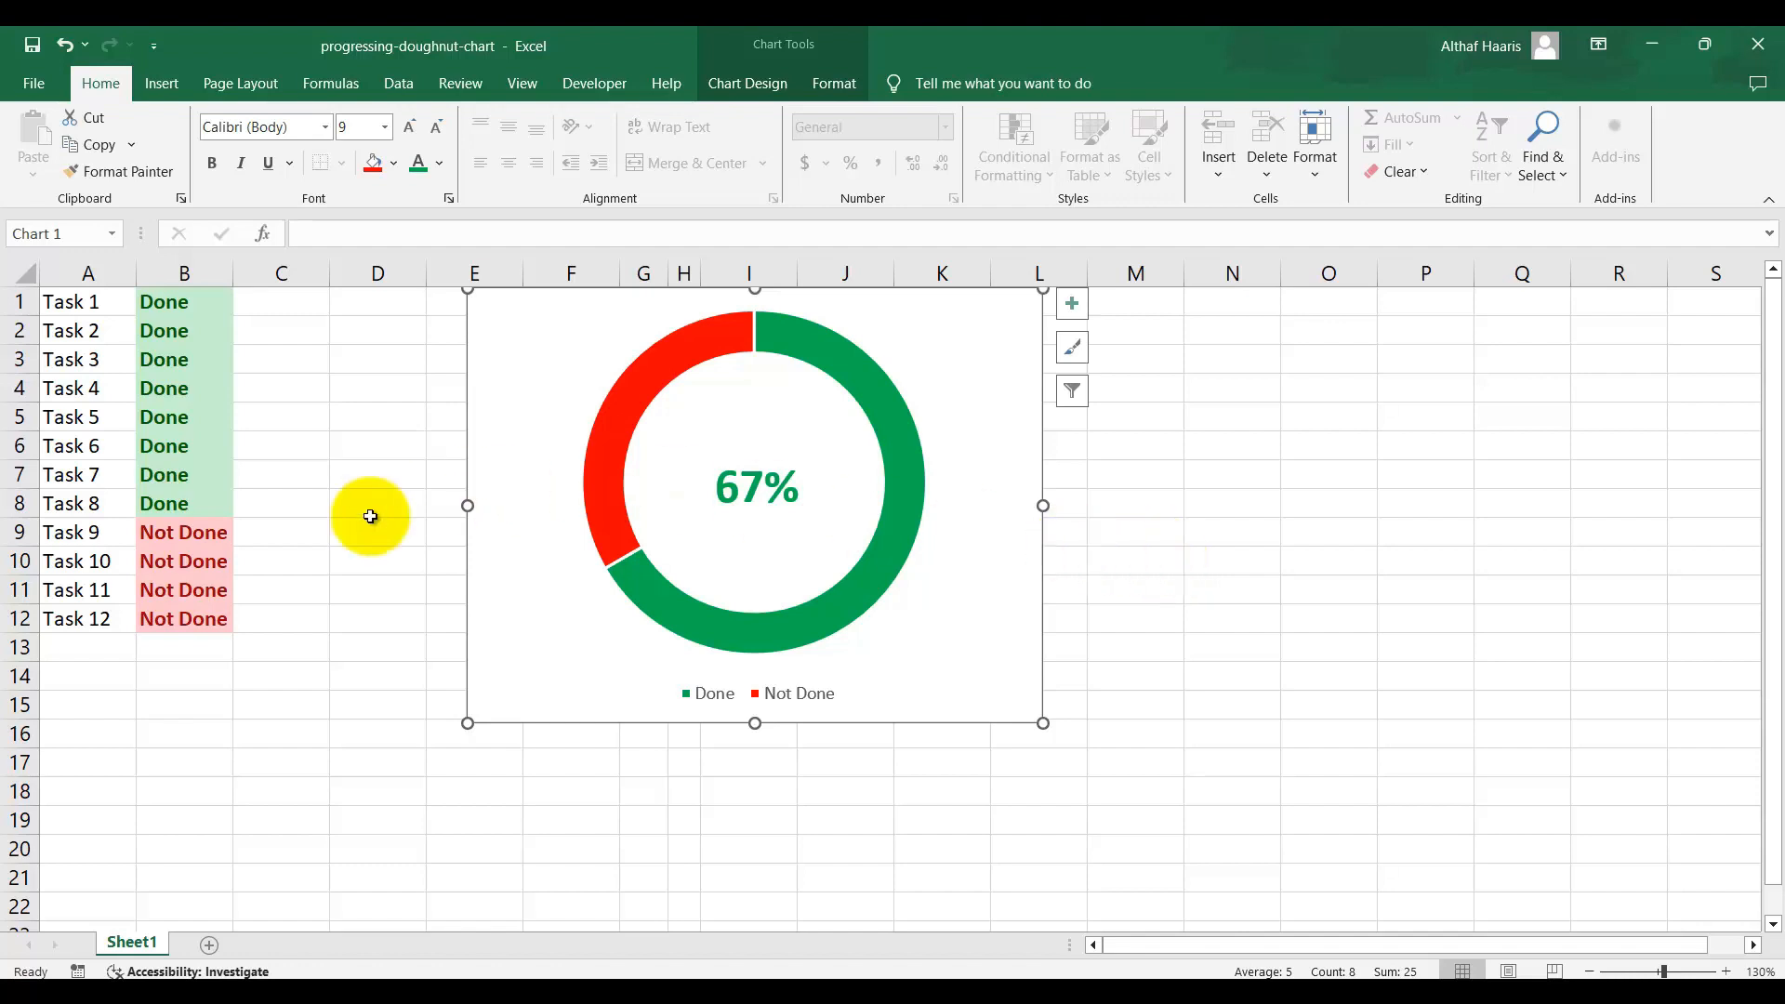
{"action": "left_click", "coordinate": [235, 500]}
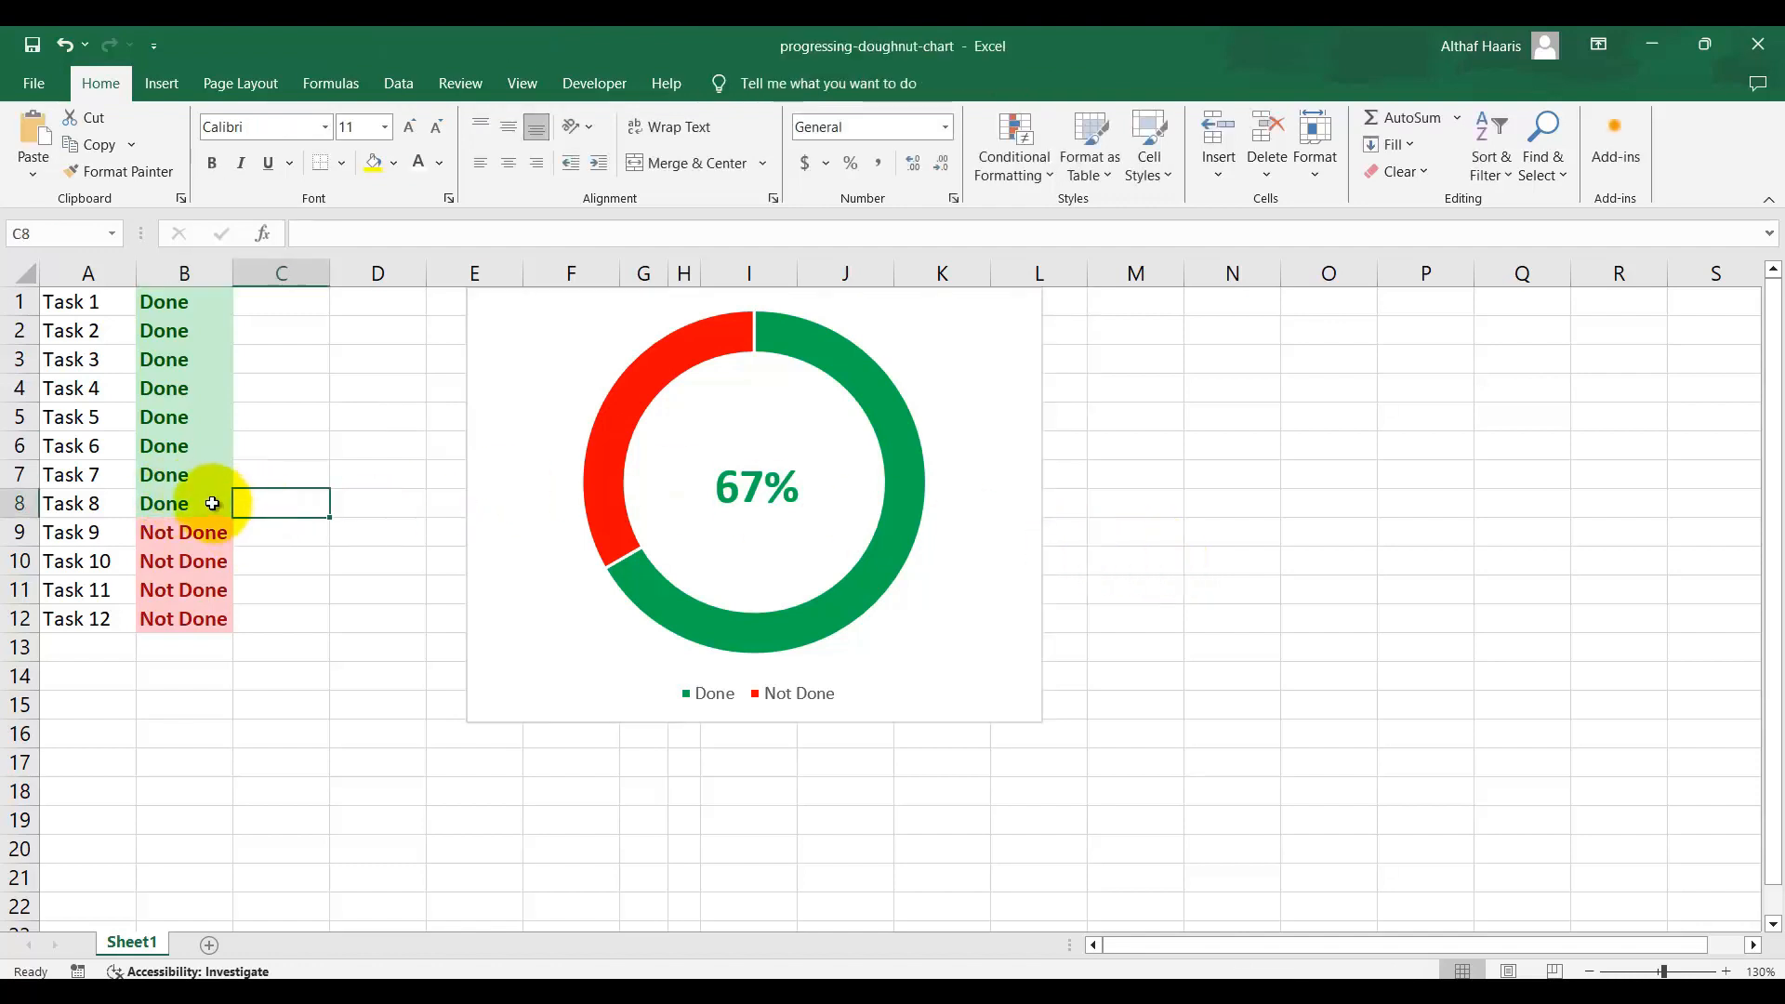
- Set the status of Task 8 in cell B8 to Not Done
{"action": "left_click", "coordinate": [243, 504]}
{"action": "left_click", "coordinate": [216, 530]}
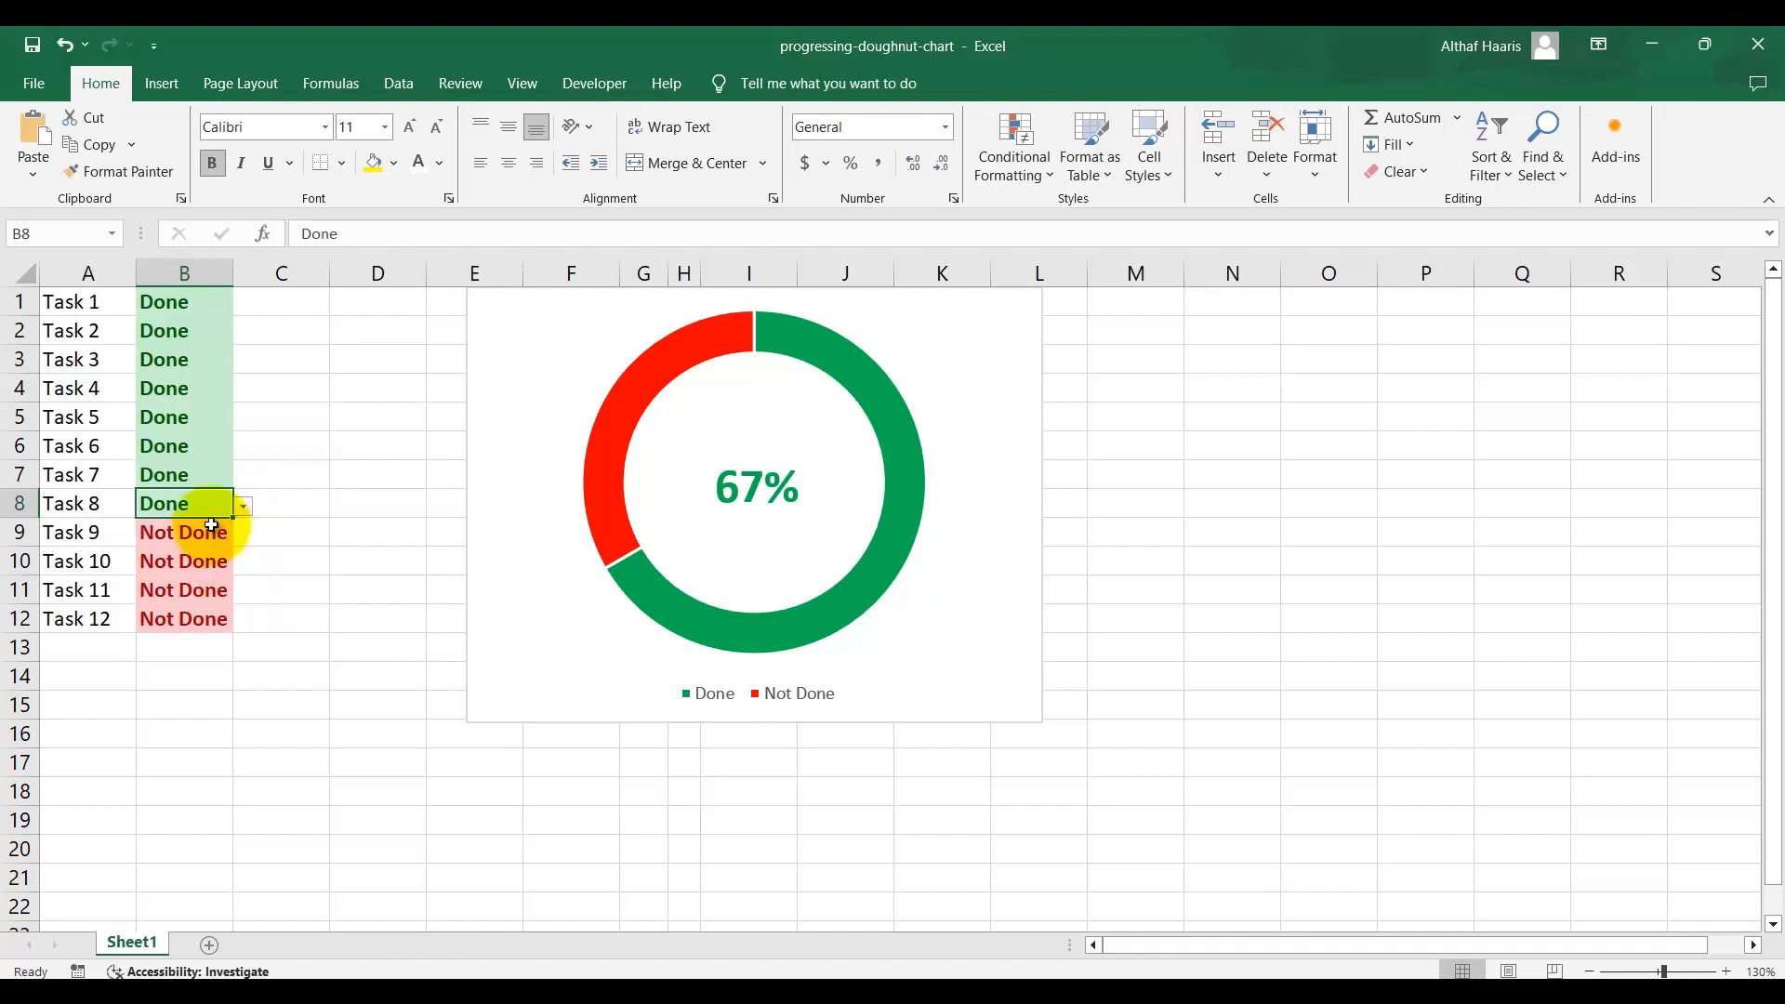
{"action": "left_click", "coordinate": [242, 505]}
{"action": "left_click", "coordinate": [226, 545]}
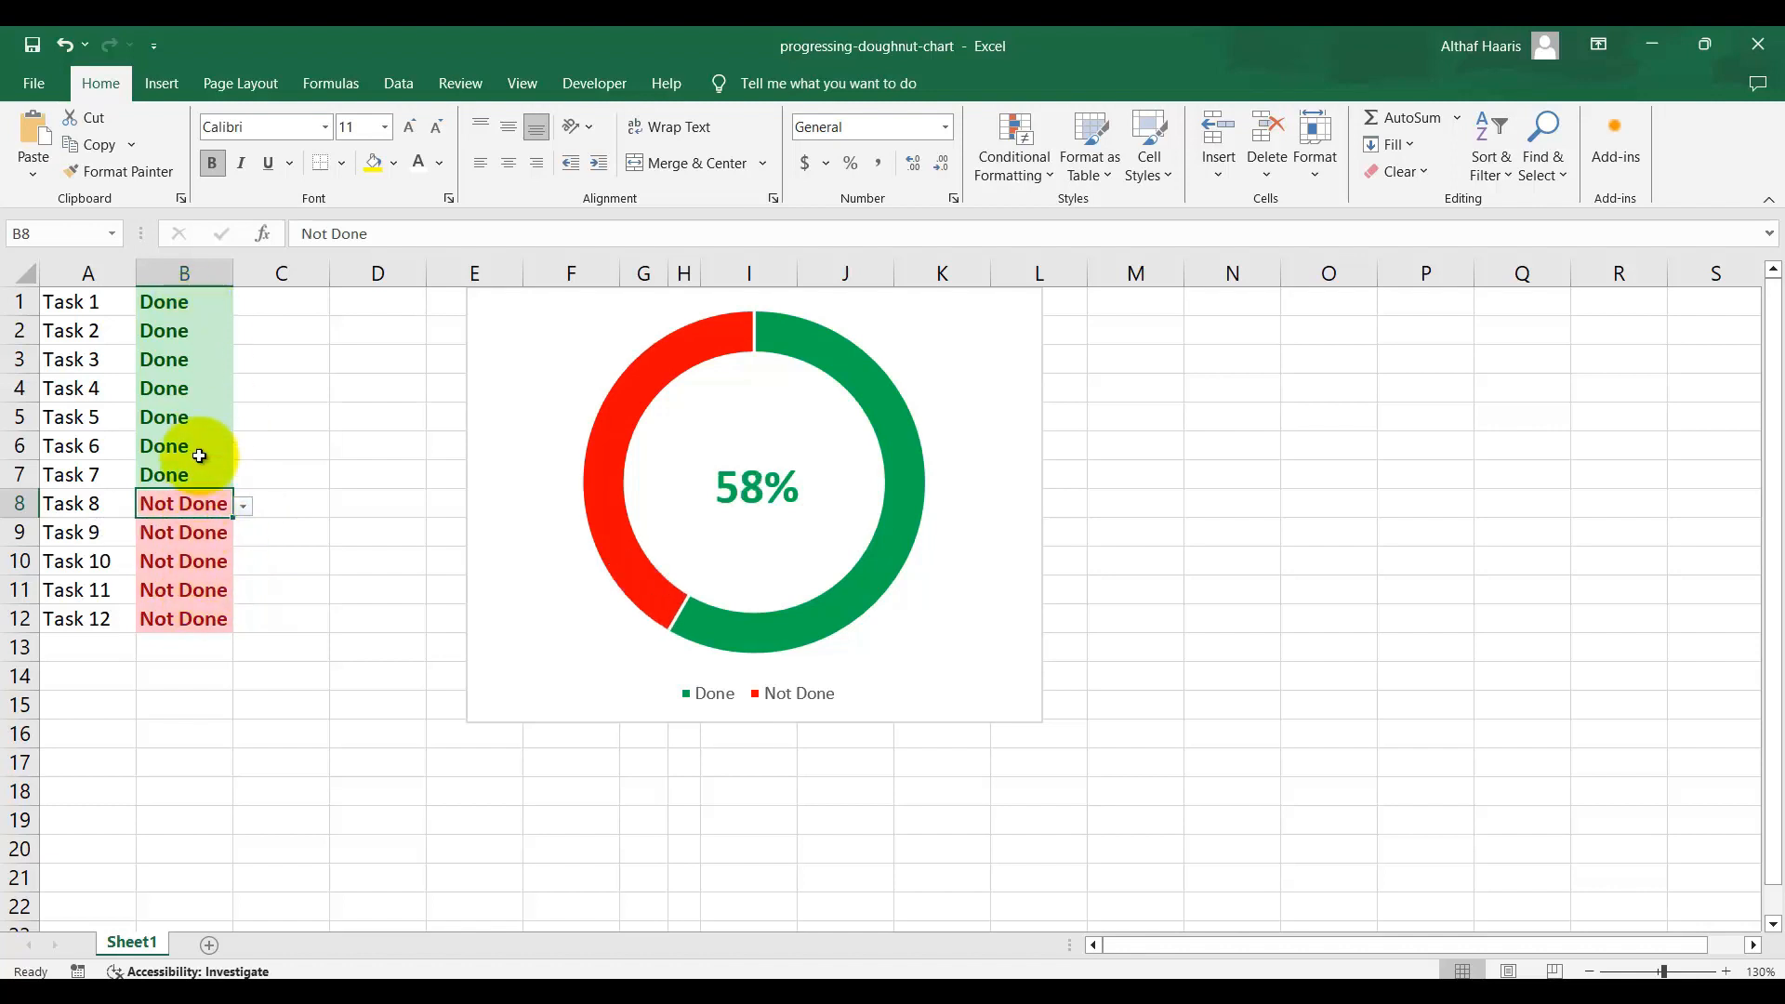
- Switch Task 8's status in cell B8 to Done and back to Not Done
{"action": "left_click", "coordinate": [244, 504]}
{"action": "left_click", "coordinate": [229, 524]}
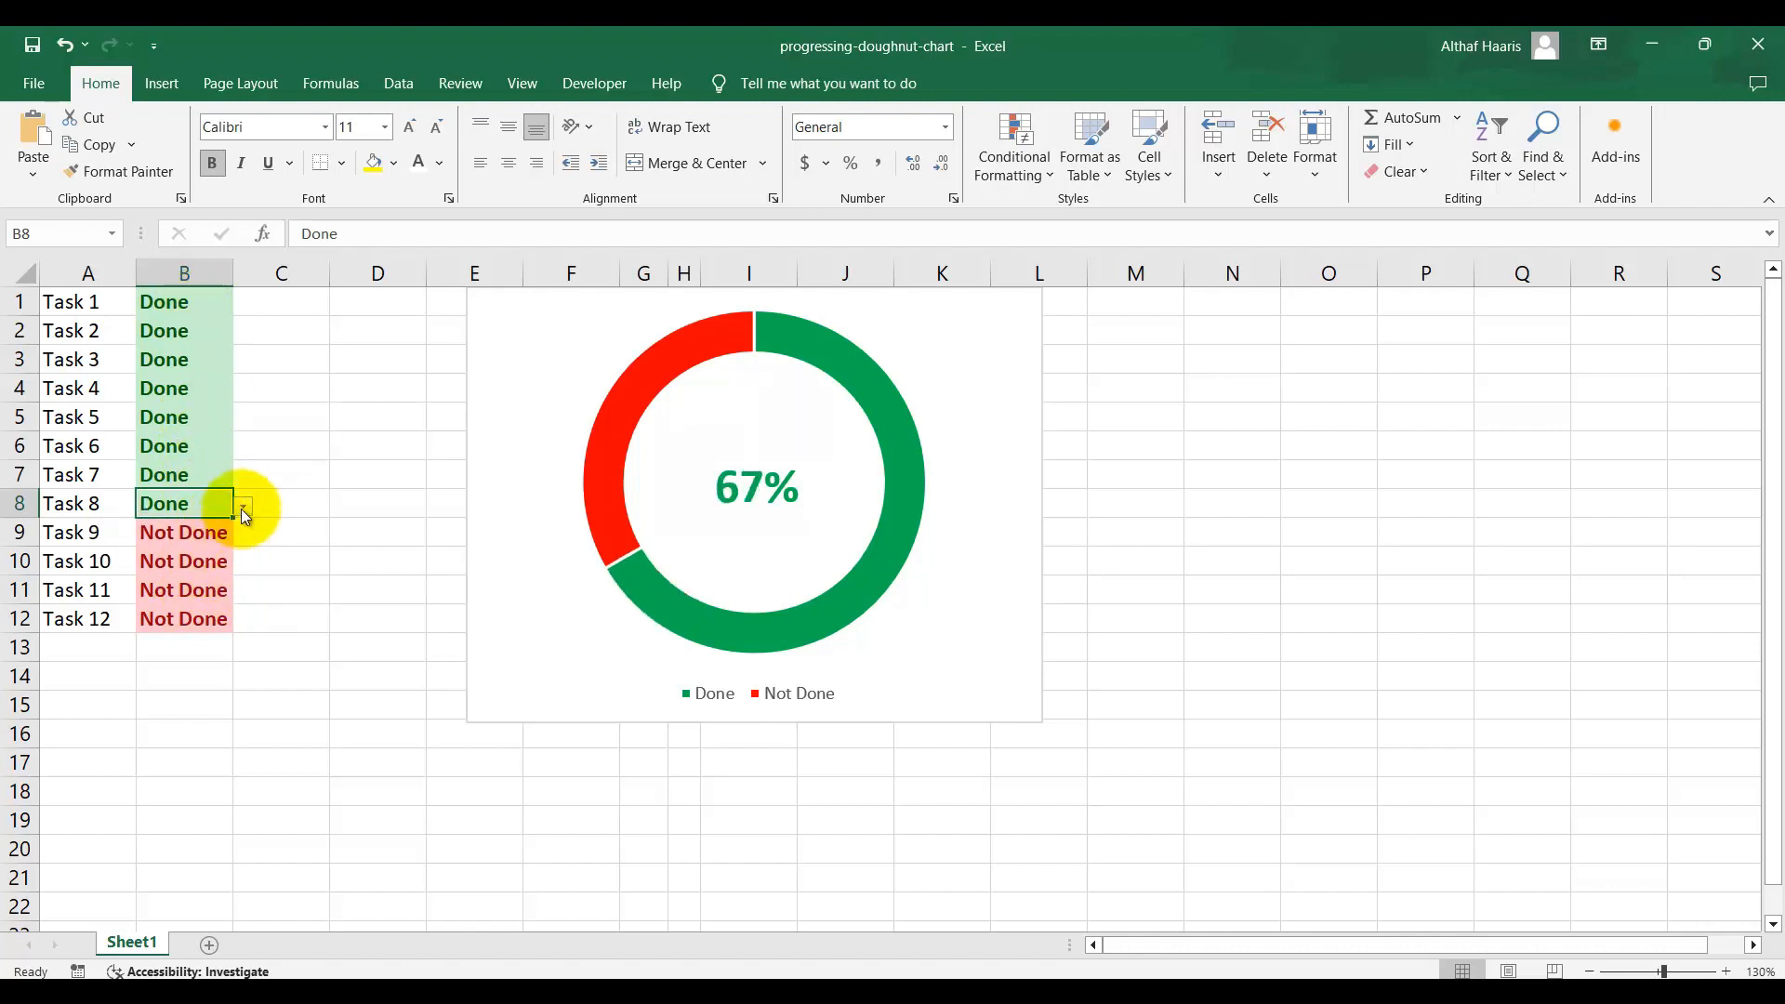
{"action": "left_click", "coordinate": [242, 508]}
{"action": "left_click", "coordinate": [226, 546]}
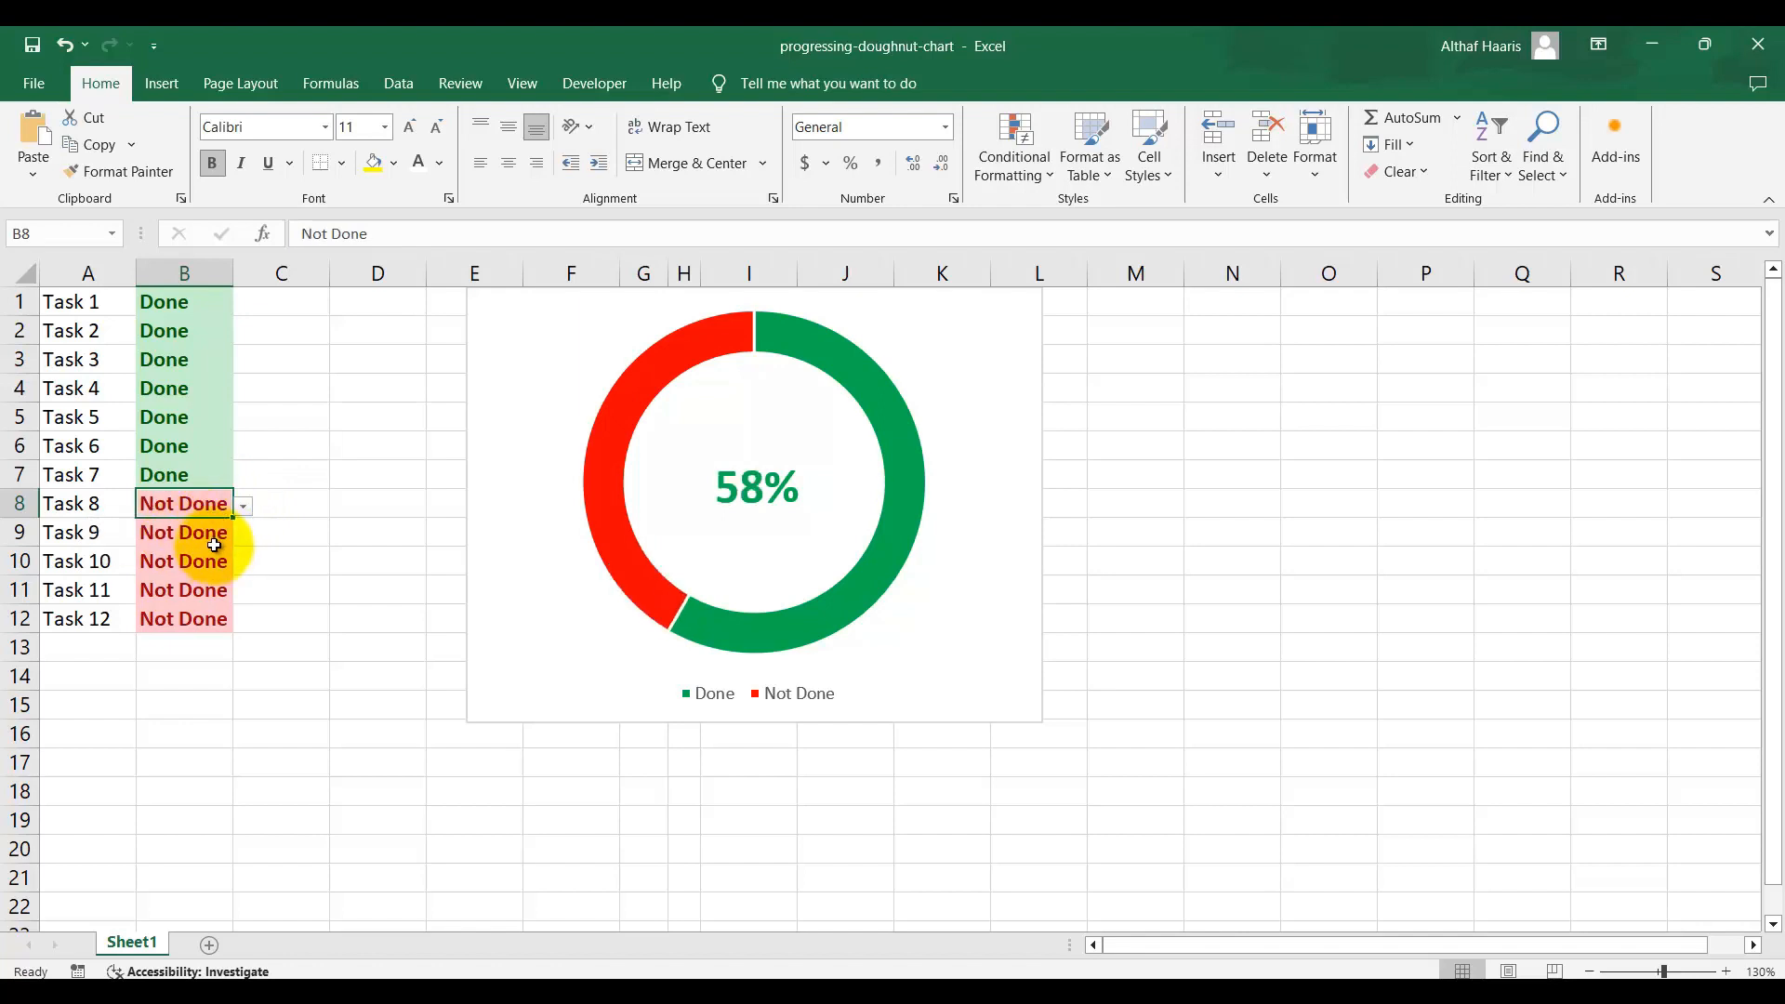